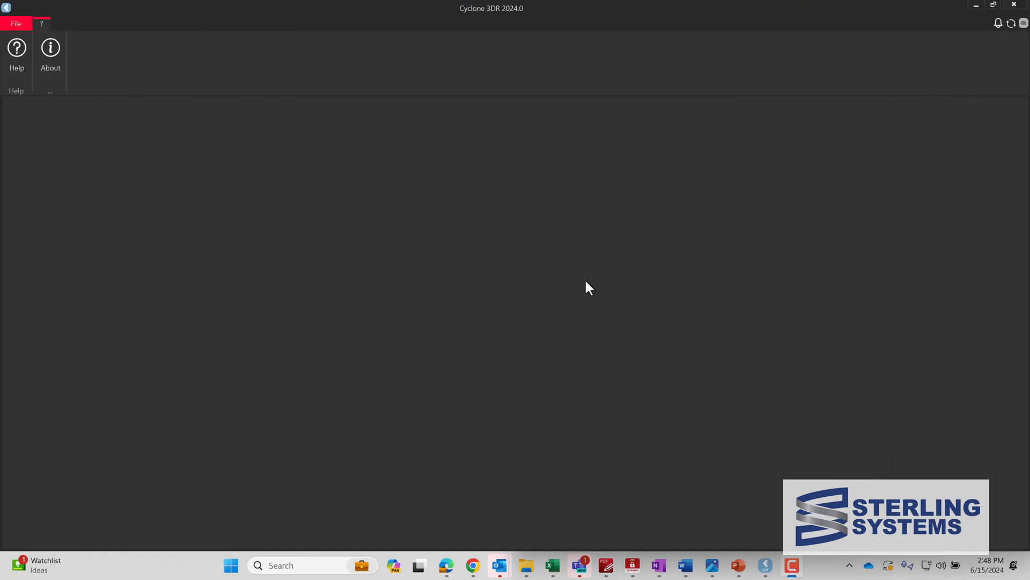
# Create a new, empty Cyclone 3DR document from the File menu.
pyautogui.click(20, 24)
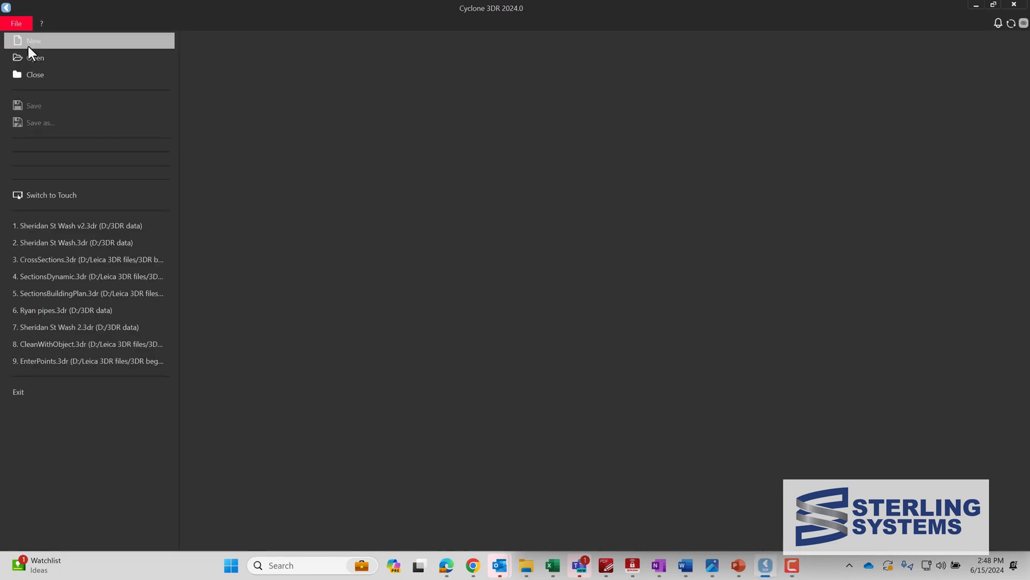
pyautogui.click(28, 46)
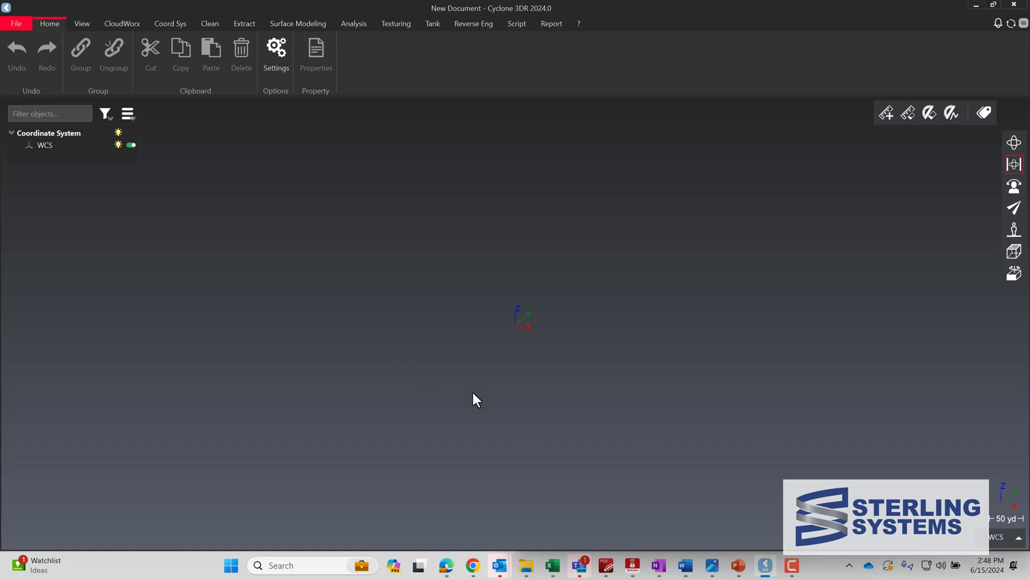
# Drag Sheridan St 2 1.lgsx from File Explorer into Cyclone and import it in feet.
pyautogui.hotkey('alt', 'Tab')
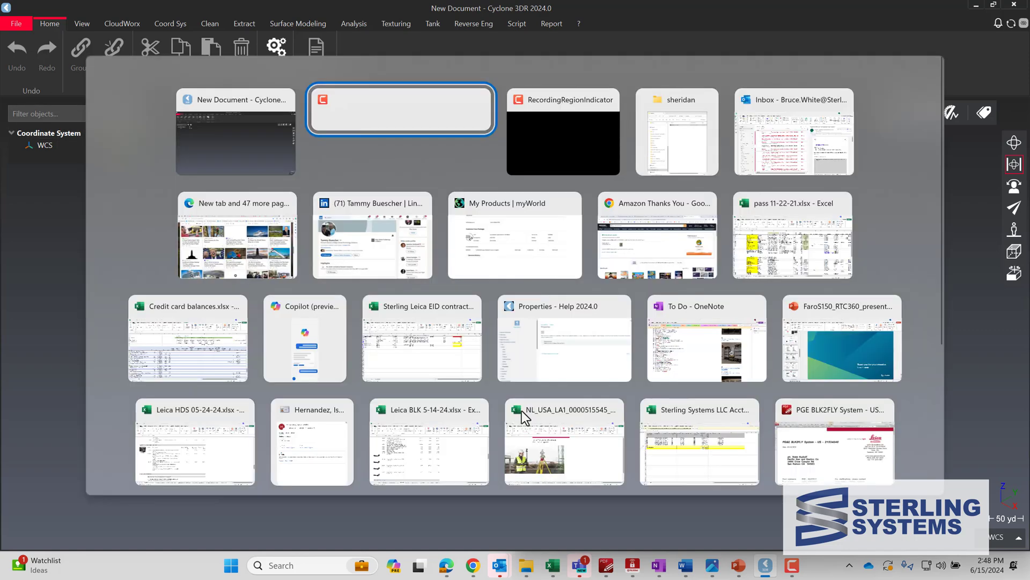
pyautogui.hotkey('alt', 'Tab')
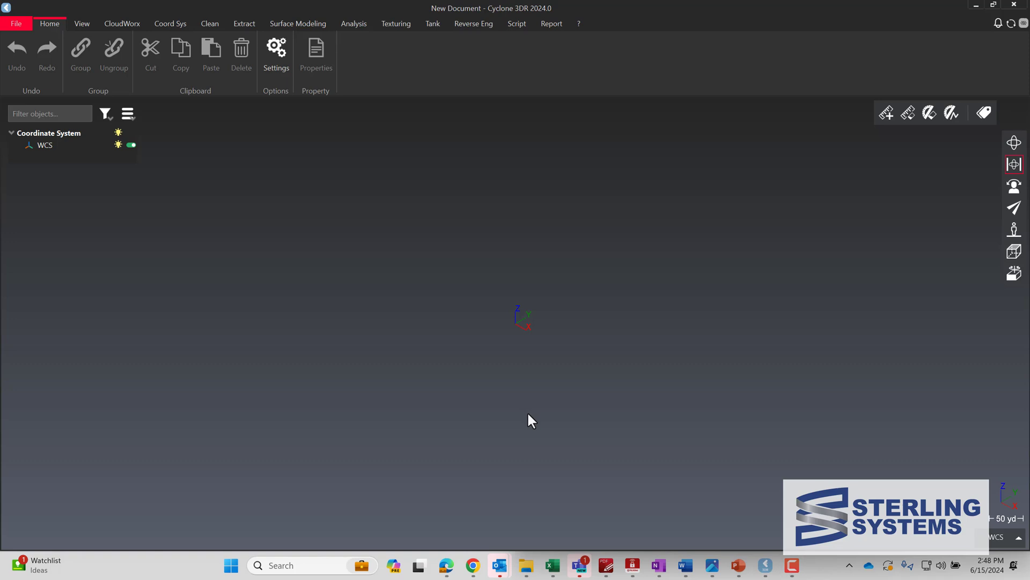
pyautogui.click(526, 565)
pyautogui.moveTo(784, 117); pyautogui.dragTo(391, 263)
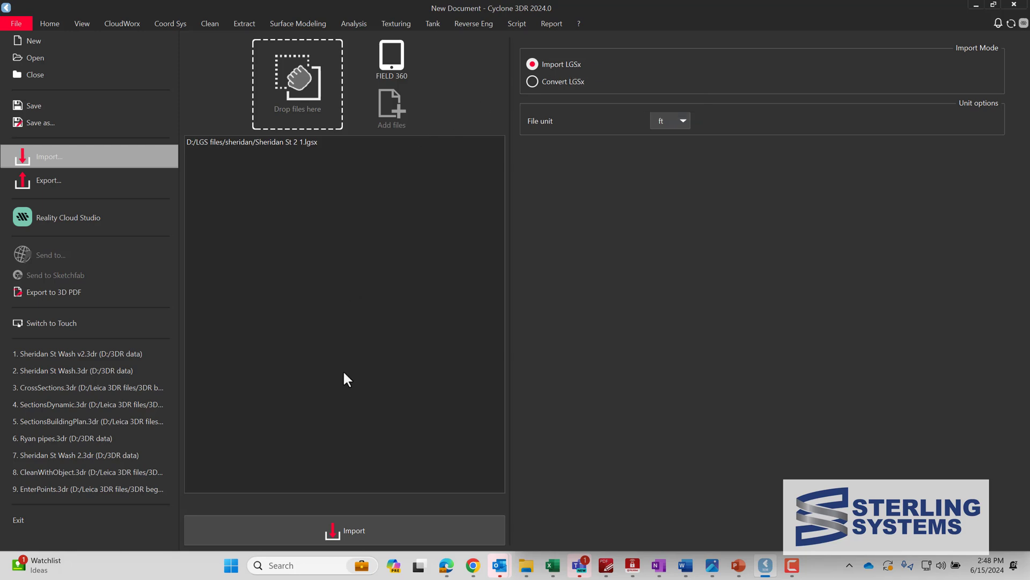
pyautogui.click(358, 529)
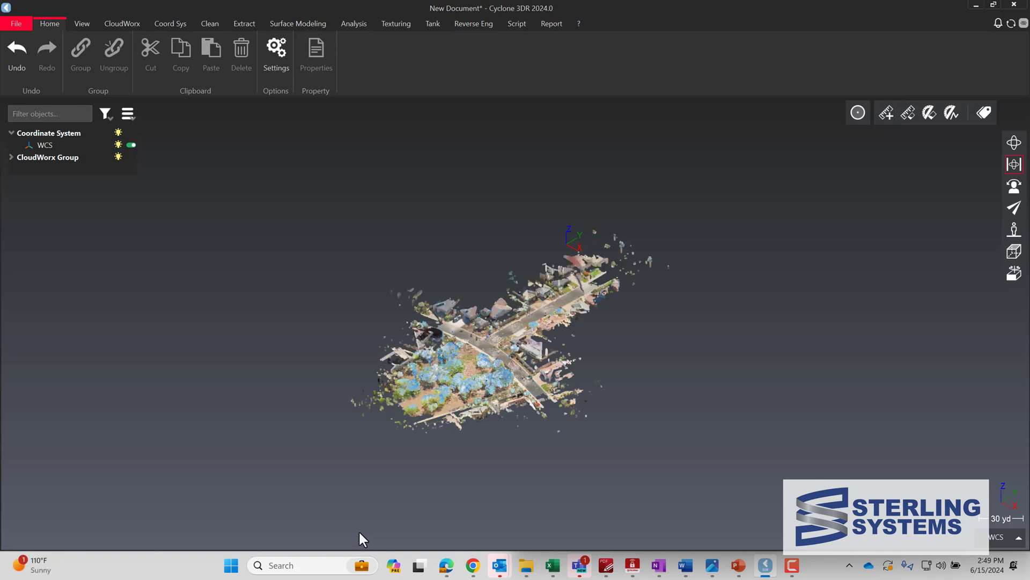
# Colour the CloudWorx cloud by Intensity, switch back to True Color, and select the cloud.
pyautogui.click(129, 23)
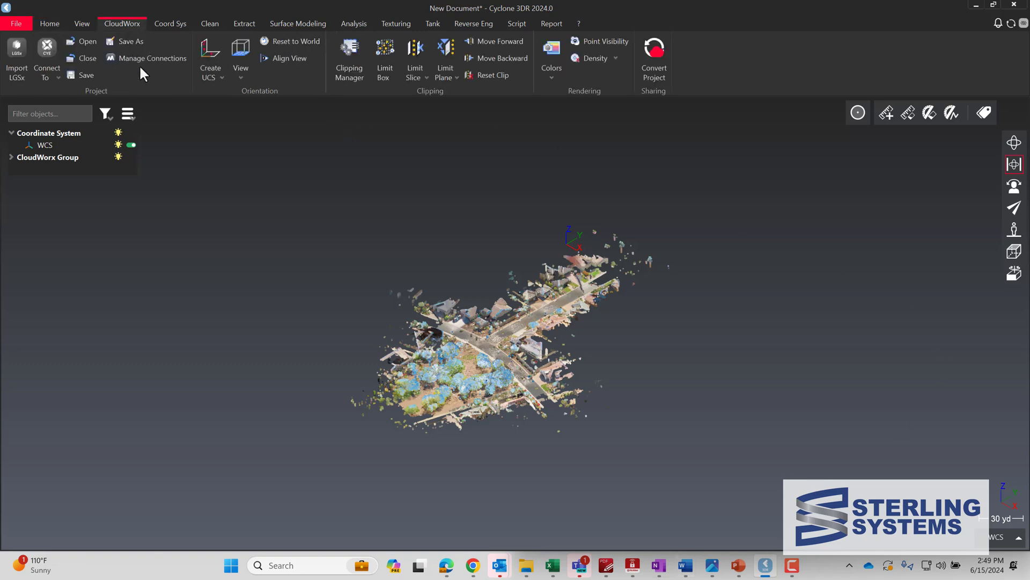
pyautogui.click(552, 70)
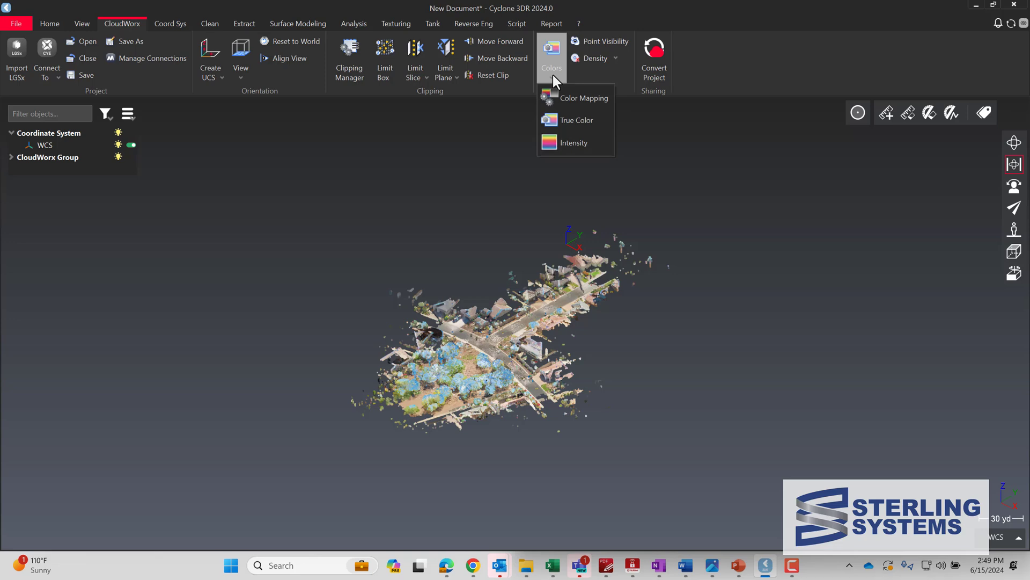
pyautogui.click(571, 143)
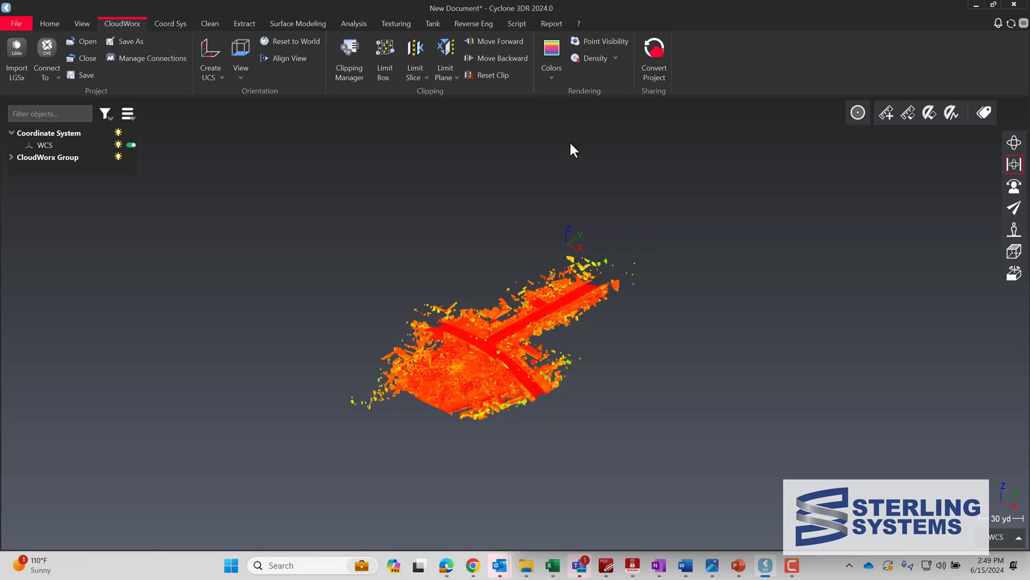
pyautogui.click(553, 67)
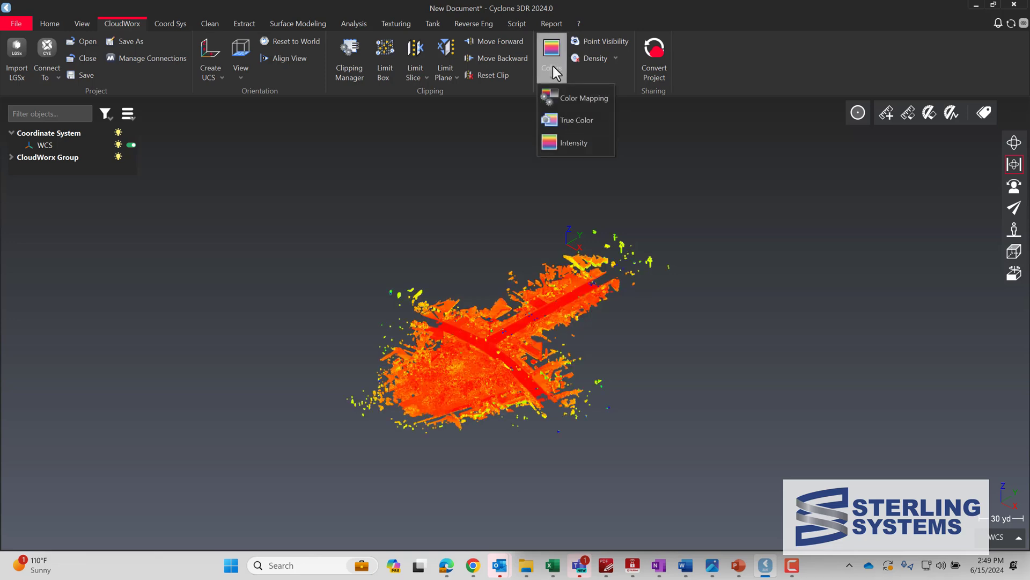
pyautogui.click(569, 120)
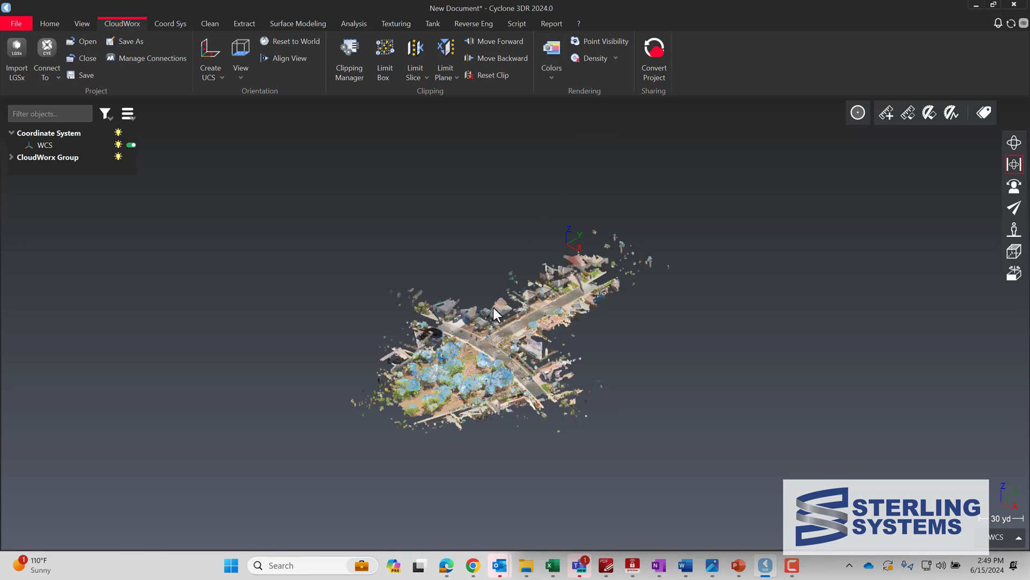
pyautogui.click(466, 361)
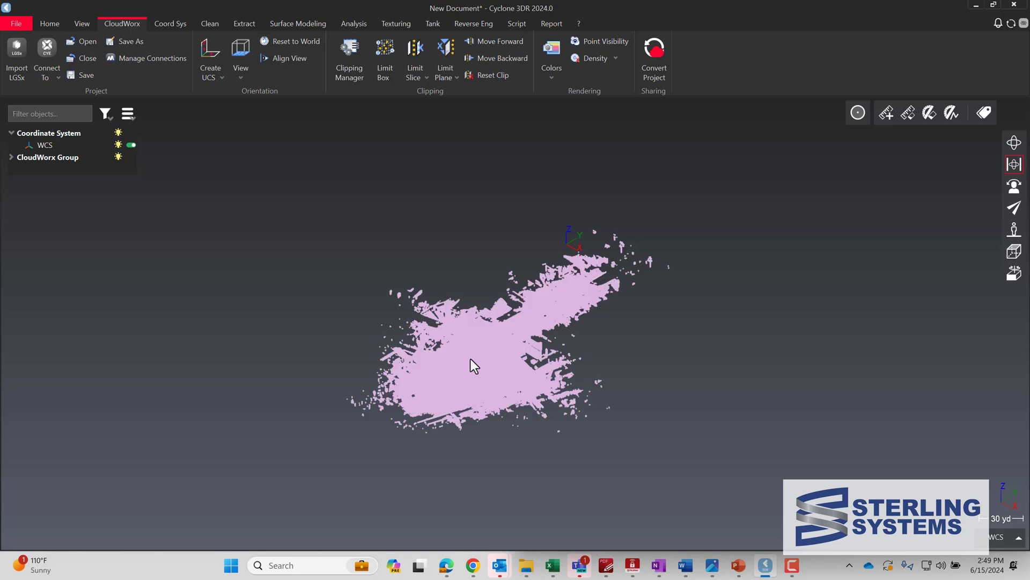
# Convert the CloudWorx project to a native cloud with maximum number of points 100000.
pyautogui.rightClick(474, 363)
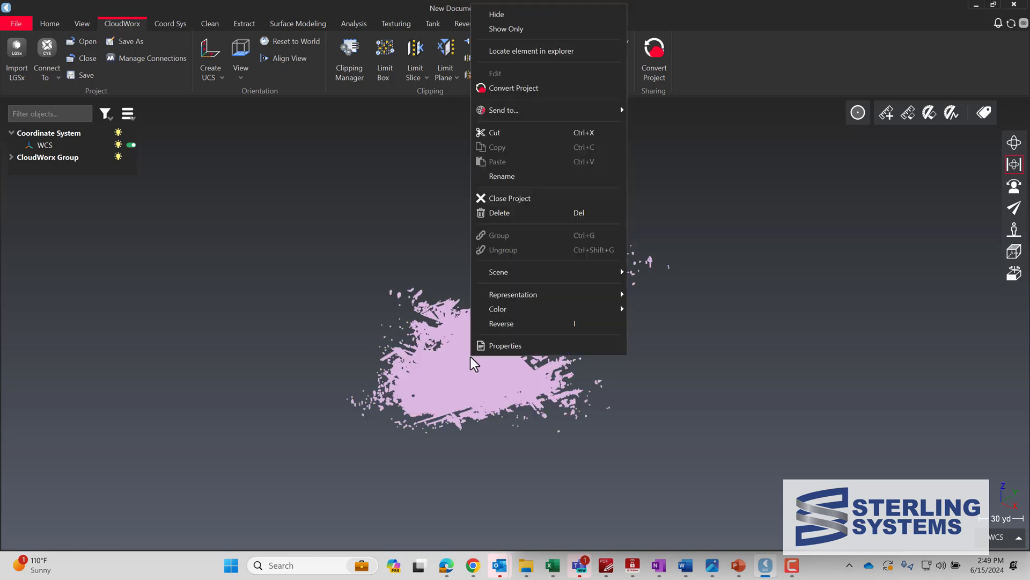
pyautogui.click(510, 88)
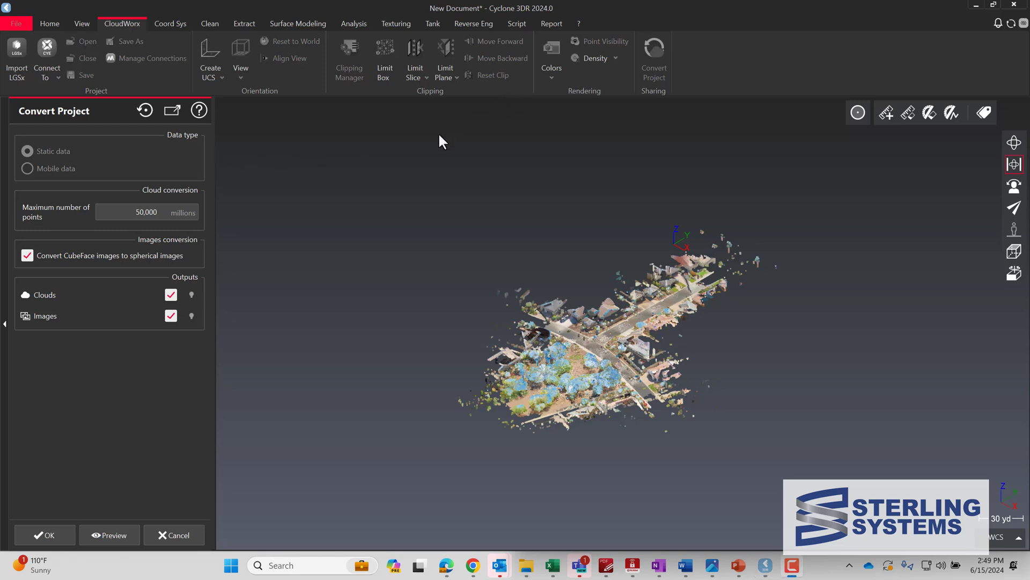
pyautogui.scroll(7, 135, 212)
pyautogui.click(132, 214)
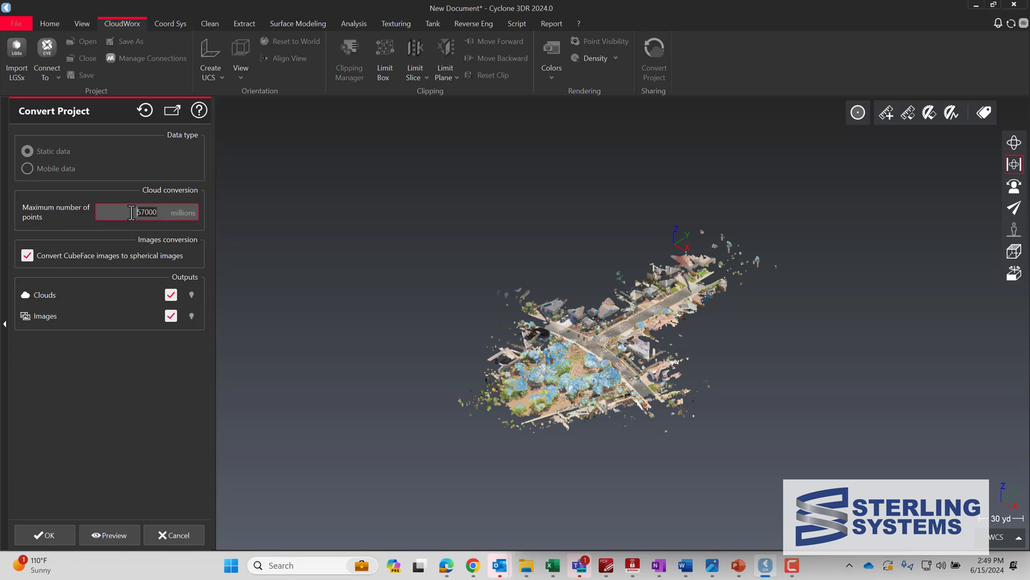
pyautogui.write('100000')
pyautogui.press('Return')
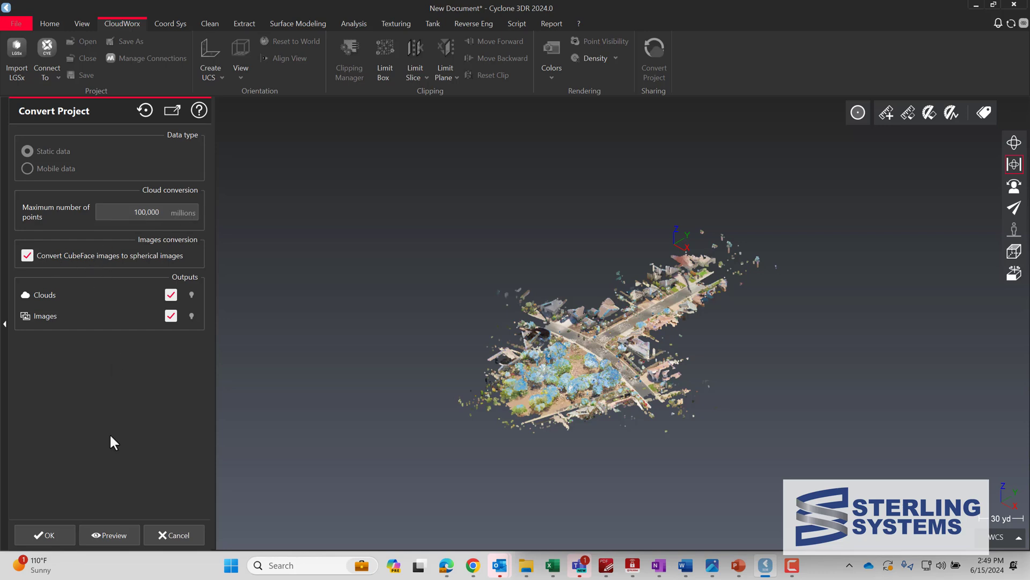
pyautogui.click(61, 537)
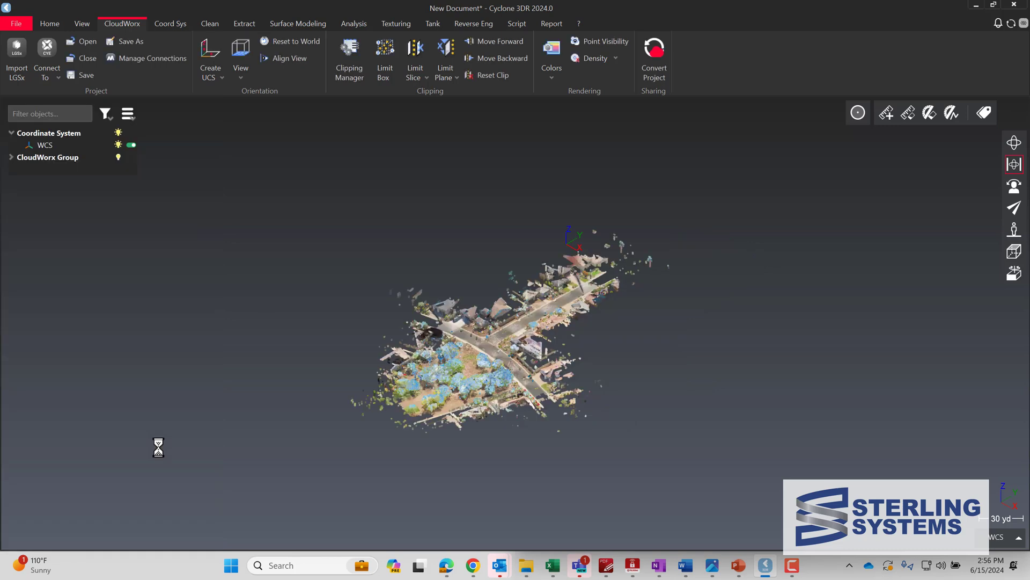
# Switch to the Clean tools and orbit the cloud to a flatter angle.
pyautogui.click(466, 359)
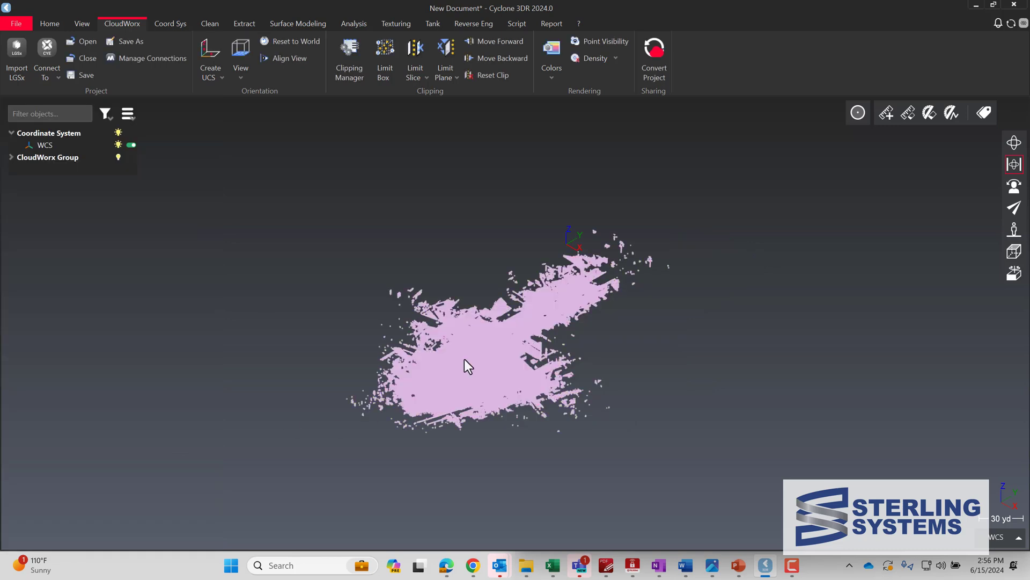
pyautogui.click(210, 24)
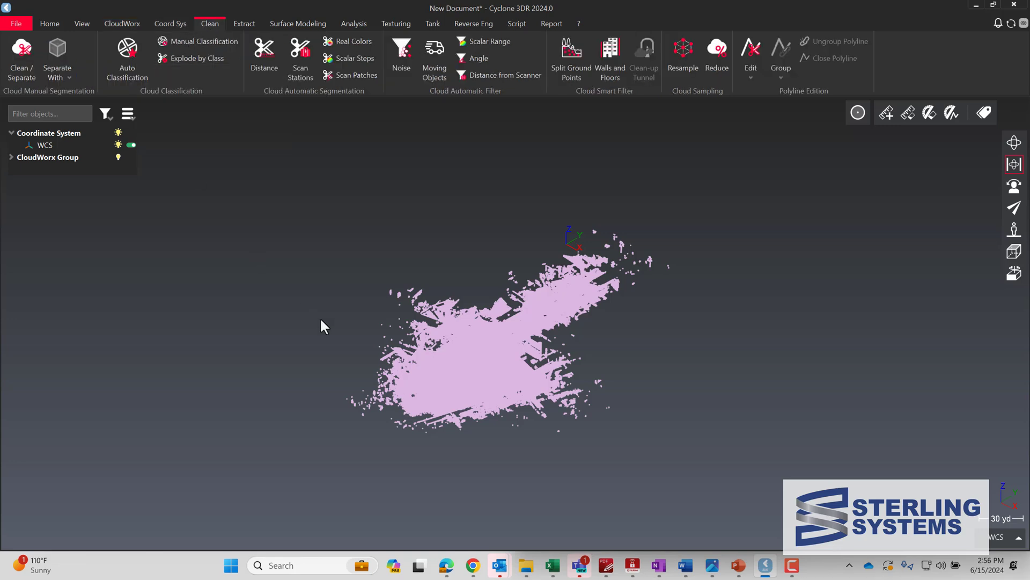
pyautogui.click(353, 328)
pyautogui.moveTo(533, 389); pyautogui.dragTo(609, 408)
pyautogui.scroll(6, 470, 363)
pyautogui.scroll(-5, 537, 373)
pyautogui.scroll(2, 536, 374)
# Set an orthographic top view, select the cloud, and open Auto Classification.
pyautogui.click(1015, 142)
pyautogui.scroll(2, 568, 393)
pyautogui.scroll(5, 562, 375)
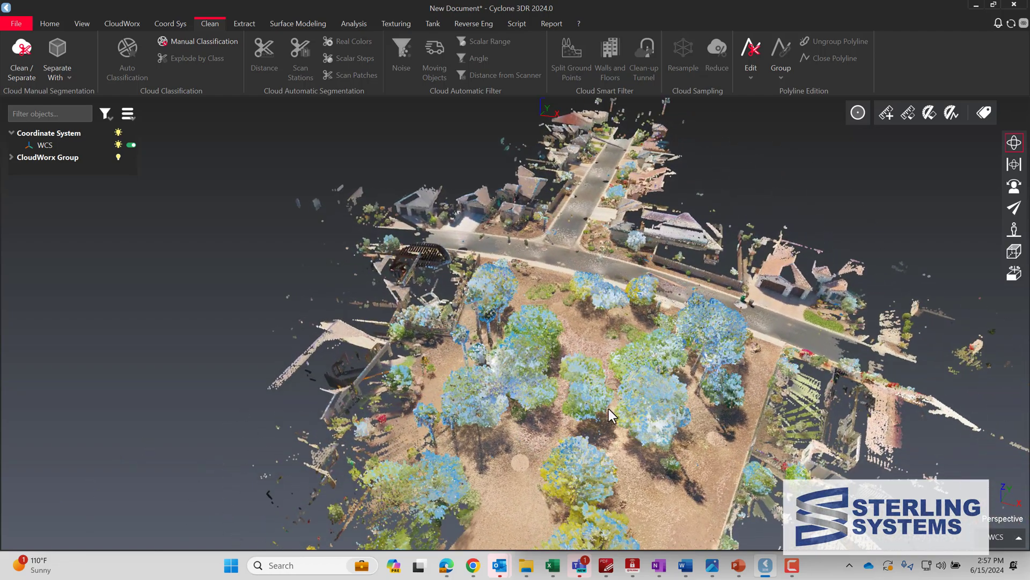
pyautogui.scroll(3, 609, 407)
pyautogui.press('o')
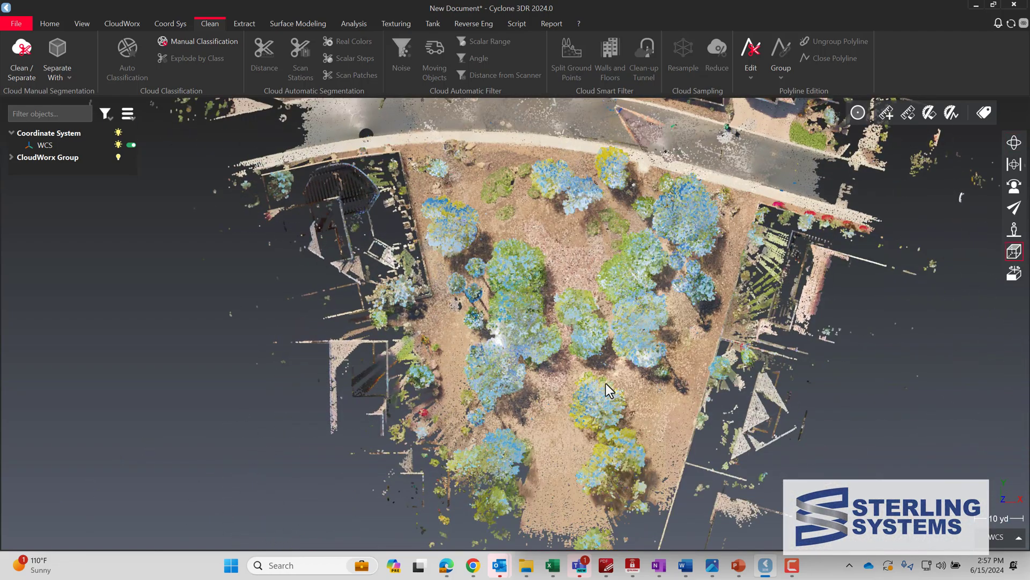
pyautogui.scroll(-5, 607, 383)
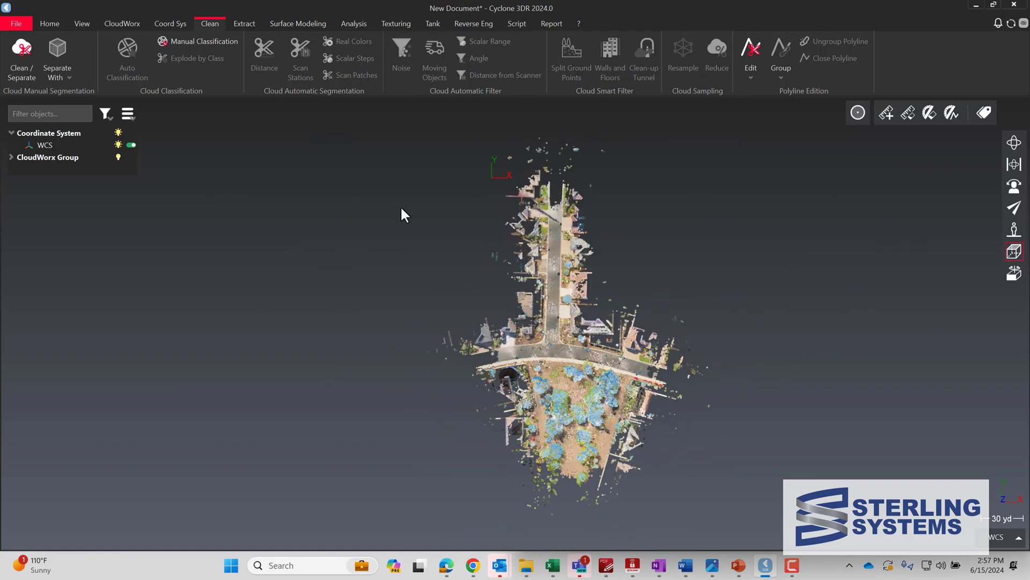
pyautogui.click(554, 272)
pyautogui.click(127, 49)
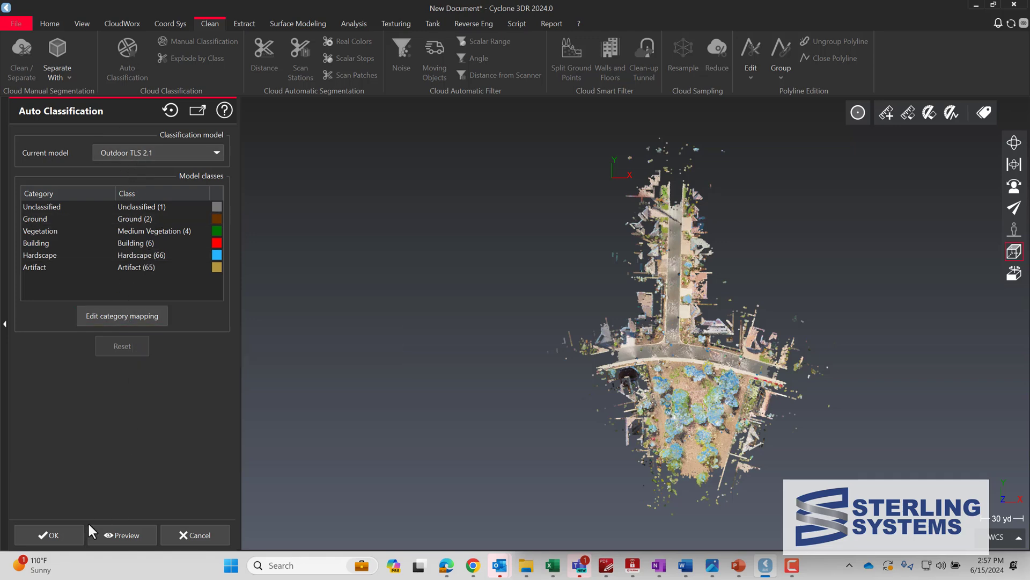
# Run Auto Classification using the Outdoor TLS 2.1 model.
pyautogui.click(60, 537)
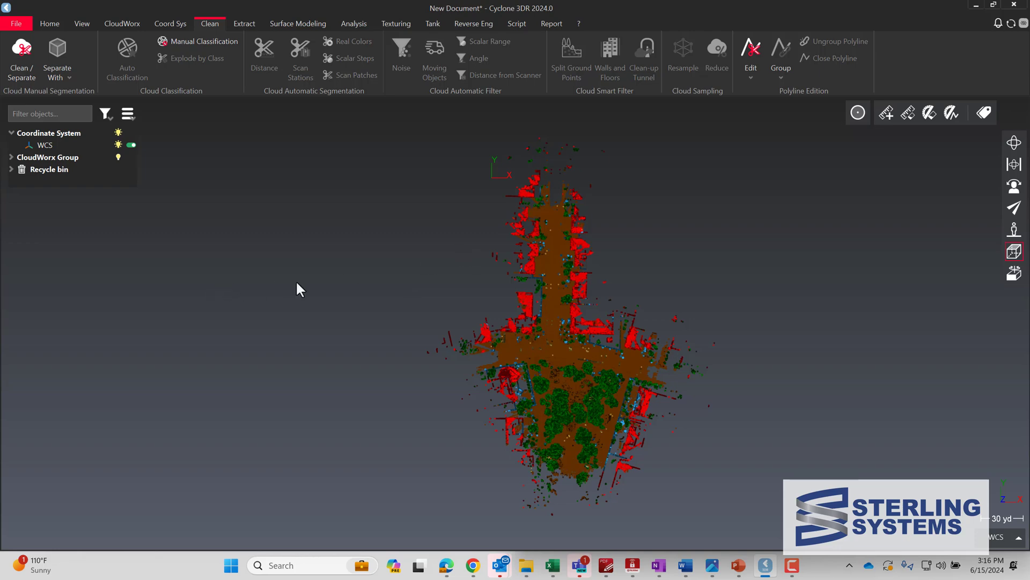
# Split the classified cloud into separate per-class clouds and make Ground active.
pyautogui.click(537, 290)
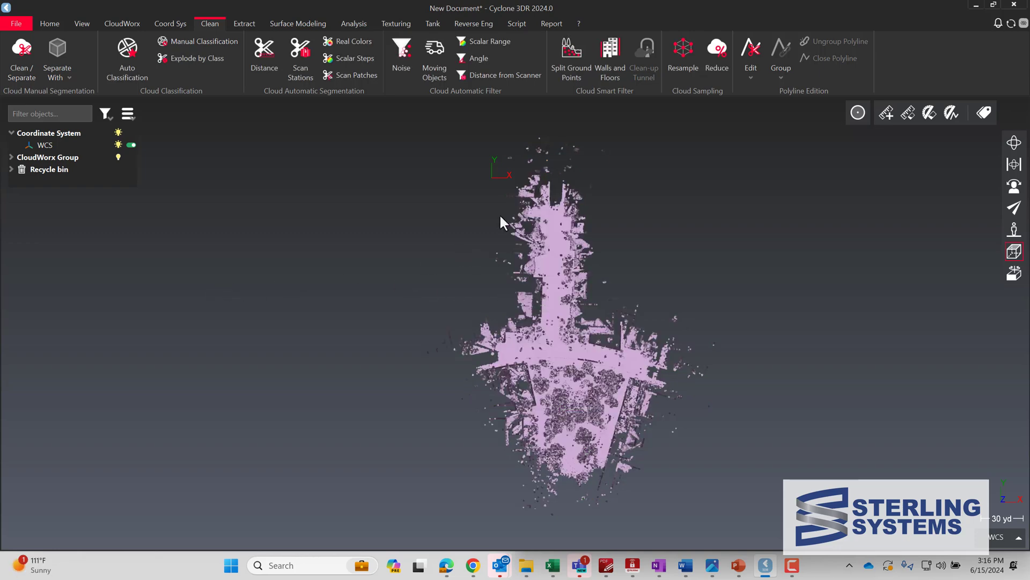
pyautogui.click(185, 61)
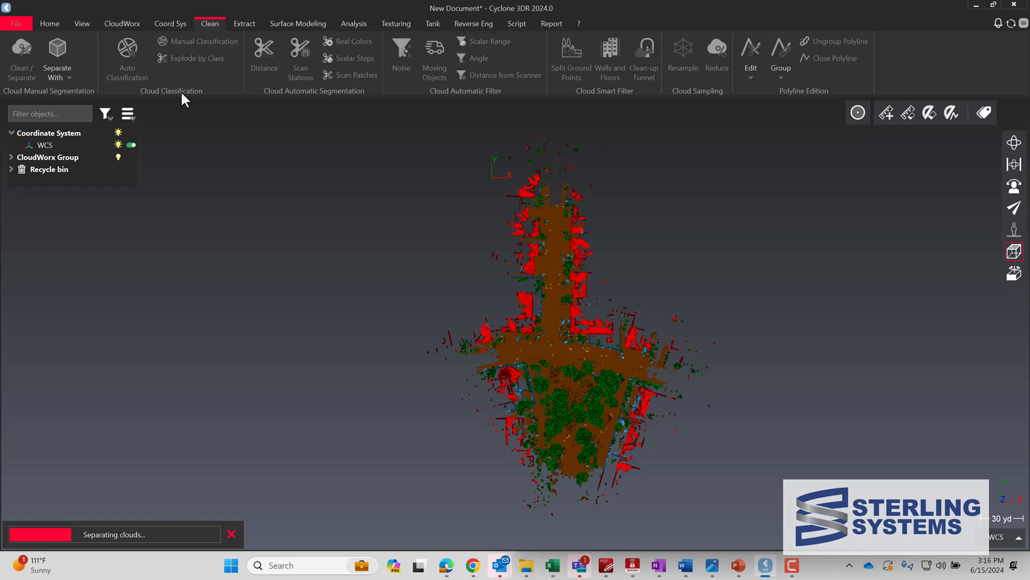
pyautogui.click(19, 169)
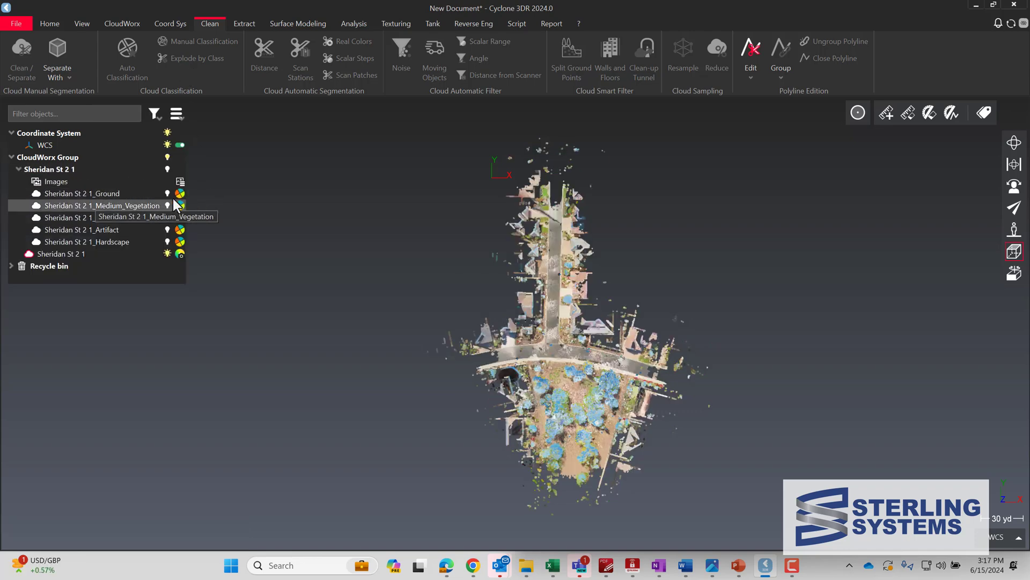
pyautogui.click(167, 194)
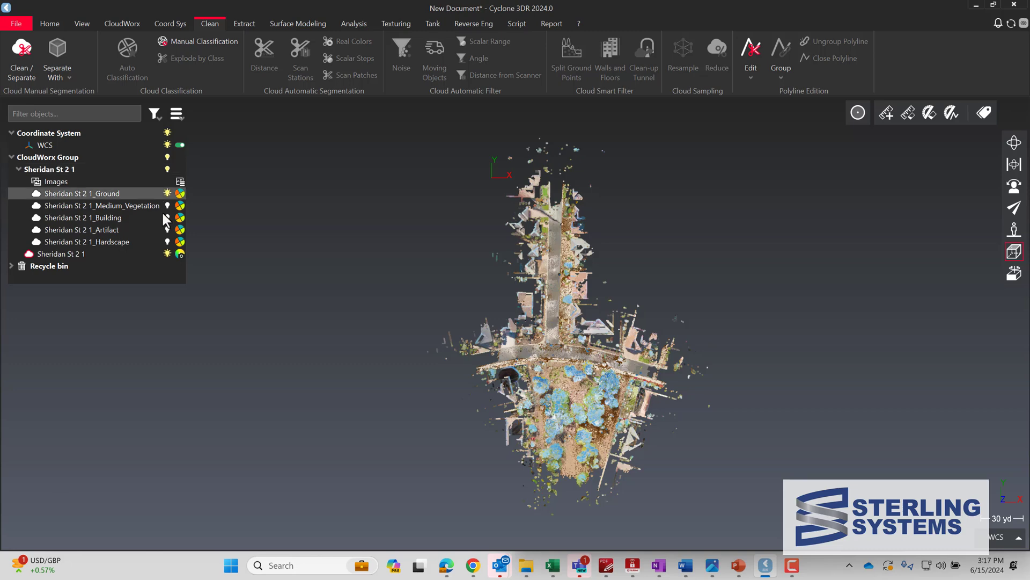
# Hide Sheridan St 2 1, briefly show each other class, and leave only Ground visible.
pyautogui.click(171, 253)
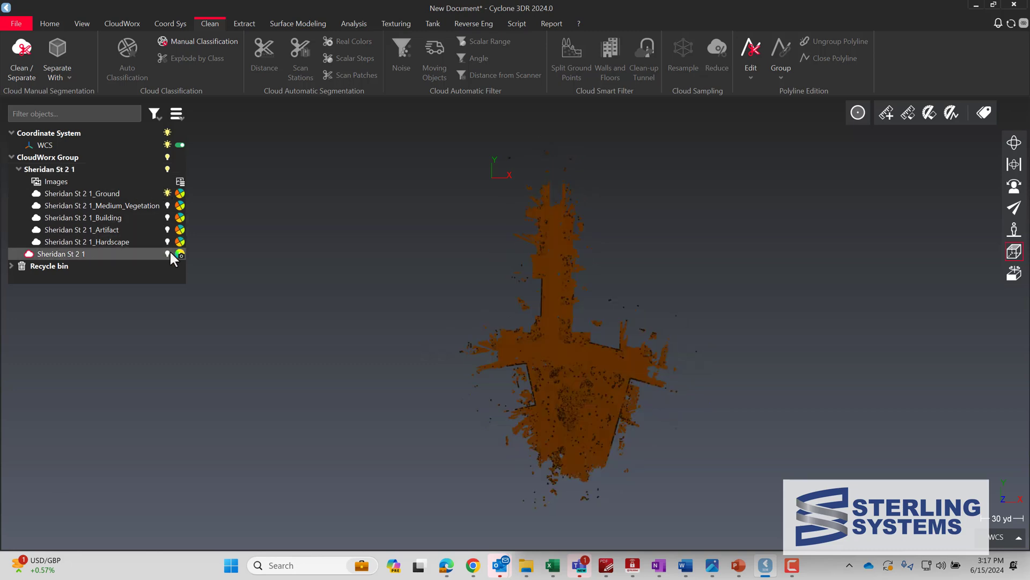
pyautogui.click(168, 205)
pyautogui.click(167, 218)
pyautogui.click(167, 230)
pyautogui.click(167, 241)
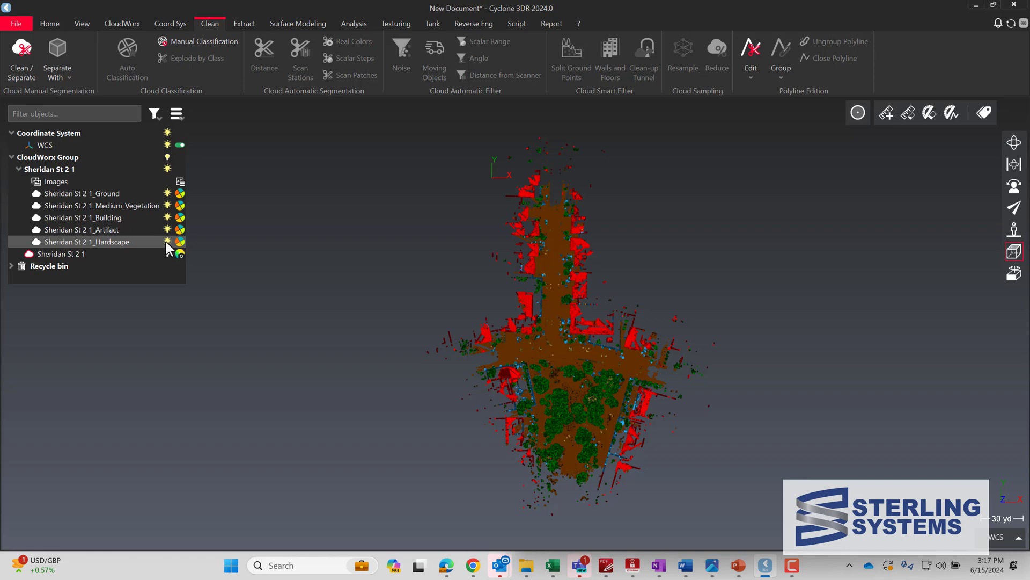
pyautogui.click(166, 241)
pyautogui.click(167, 229)
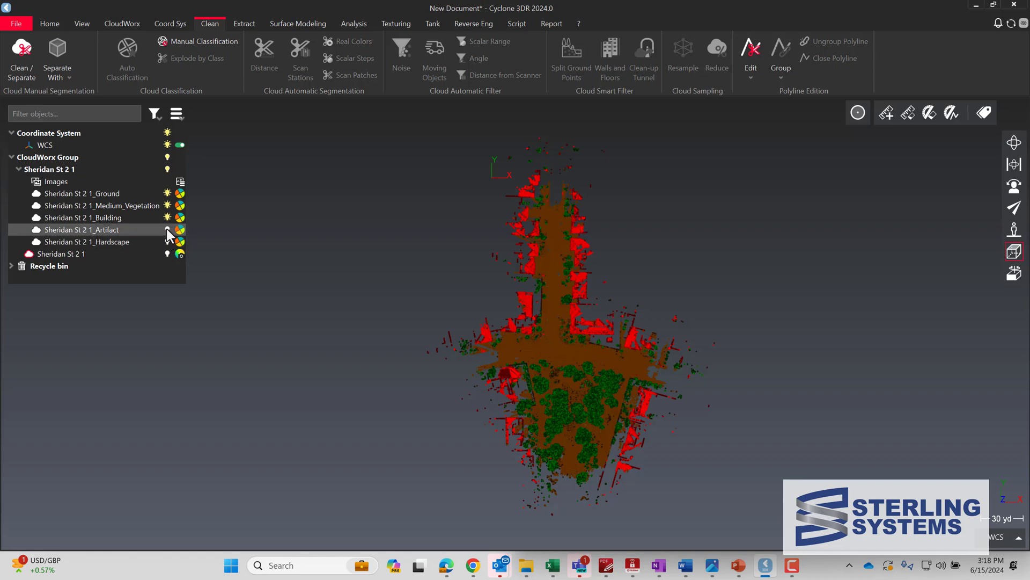
pyautogui.click(167, 218)
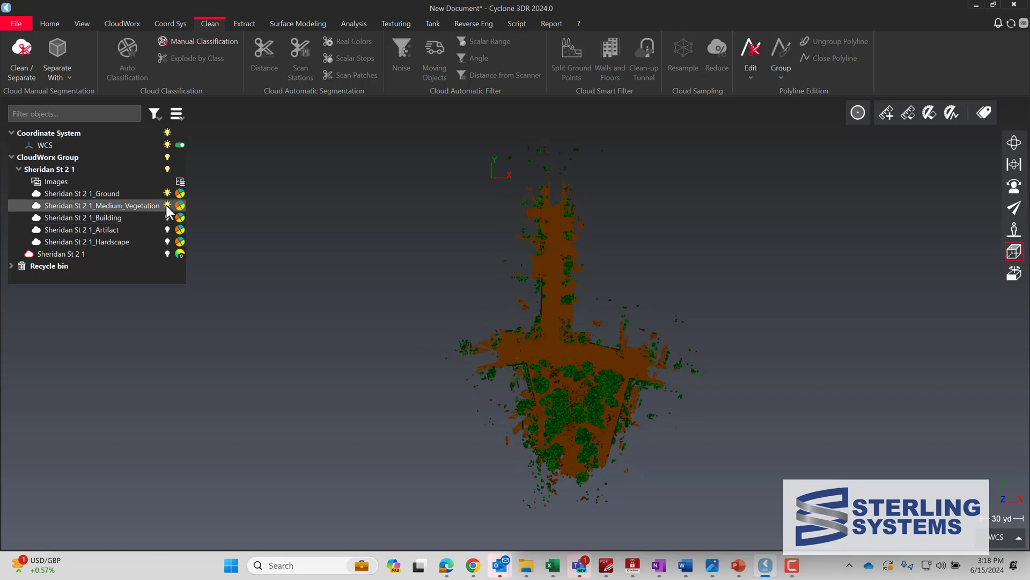
pyautogui.click(167, 206)
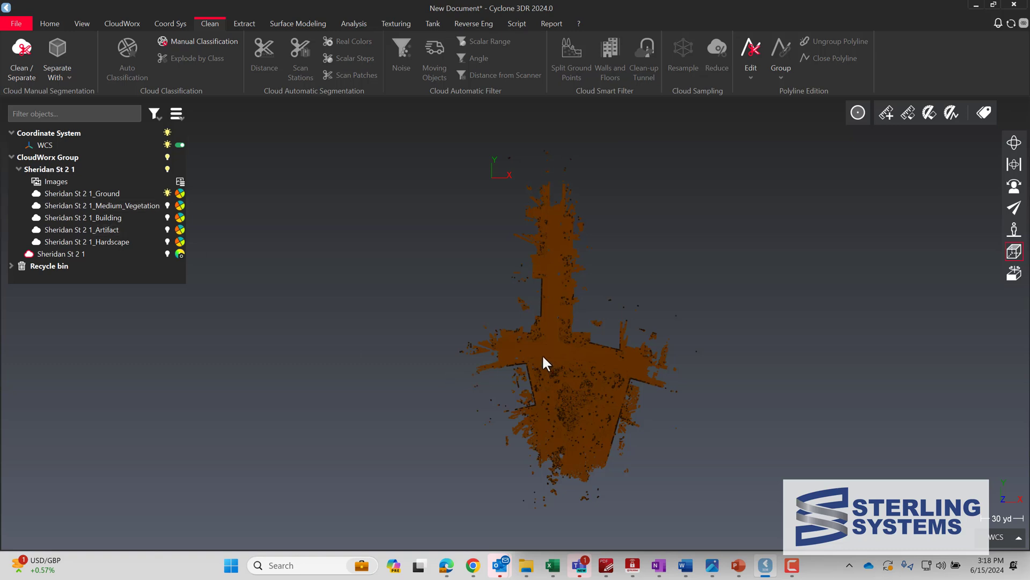
# Display the Ground cloud in Real Color through its Representation menu.
pyautogui.moveTo(594, 381)
pyautogui.mouseDown()
pyautogui.moveTo(564, 363)
pyautogui.moveTo(615, 414)
pyautogui.mouseUp()
pyautogui.scroll(10, 576, 384)
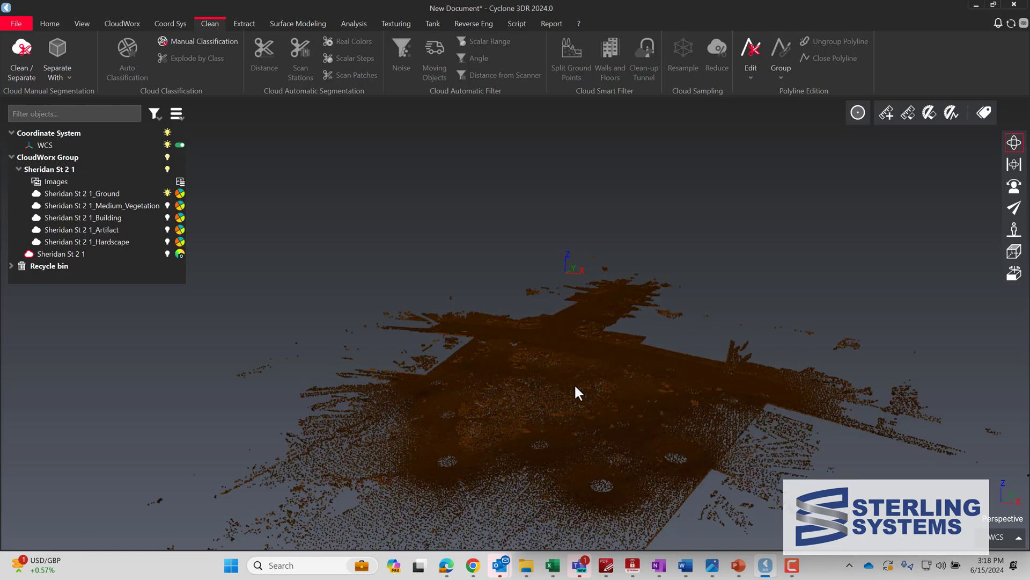
pyautogui.click(576, 386)
pyautogui.rightClick(576, 386)
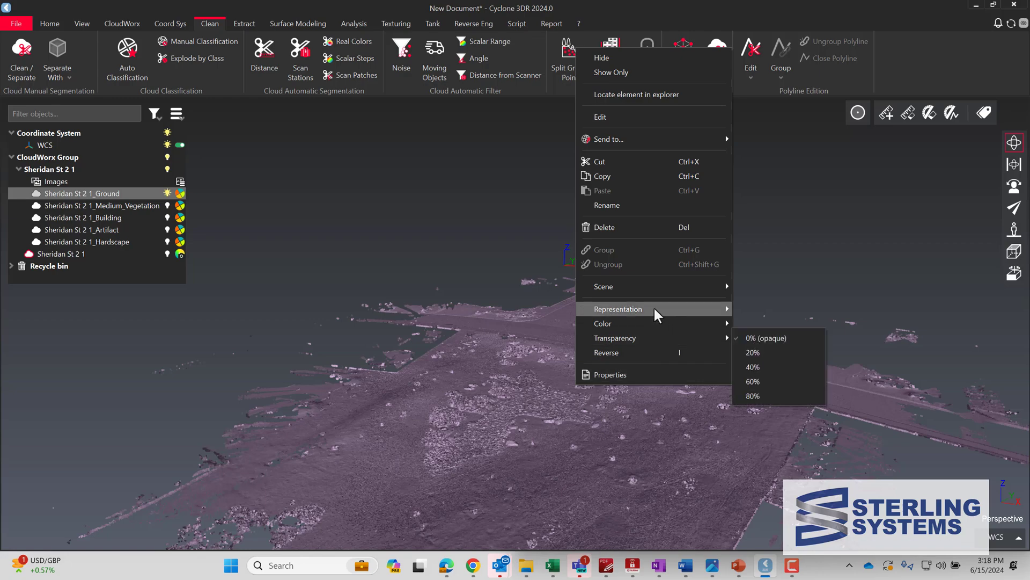
pyautogui.moveTo(659, 308)
pyautogui.click(765, 366)
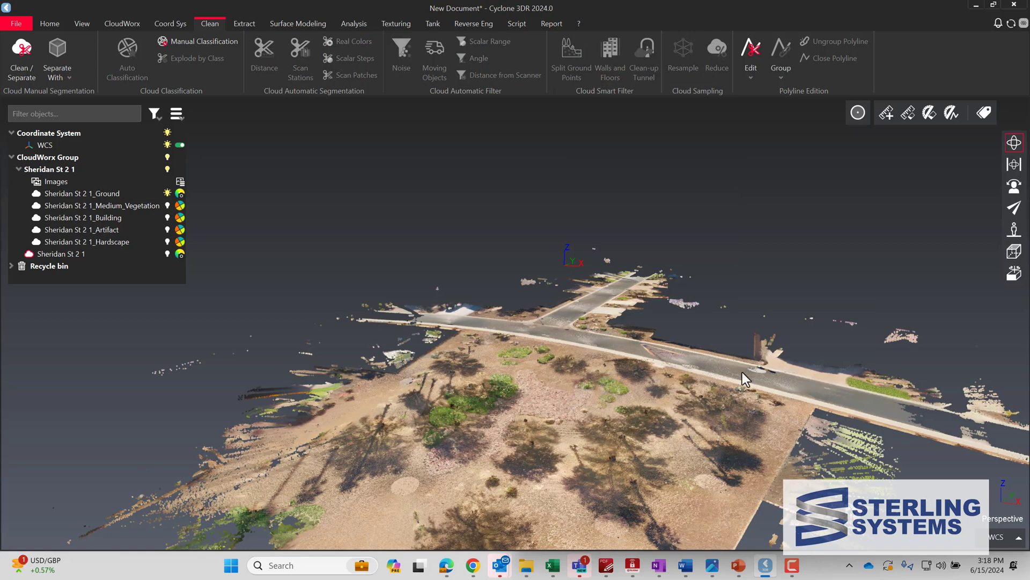
# Return to a top-down view, reselect the Ground cloud, and open Split Ground Points.
pyautogui.moveTo(621, 453); pyautogui.dragTo(577, 464)
pyautogui.scroll(5, 559, 437)
pyautogui.moveTo(617, 501); pyautogui.dragTo(751, 544)
pyautogui.scroll(-10, 642, 450)
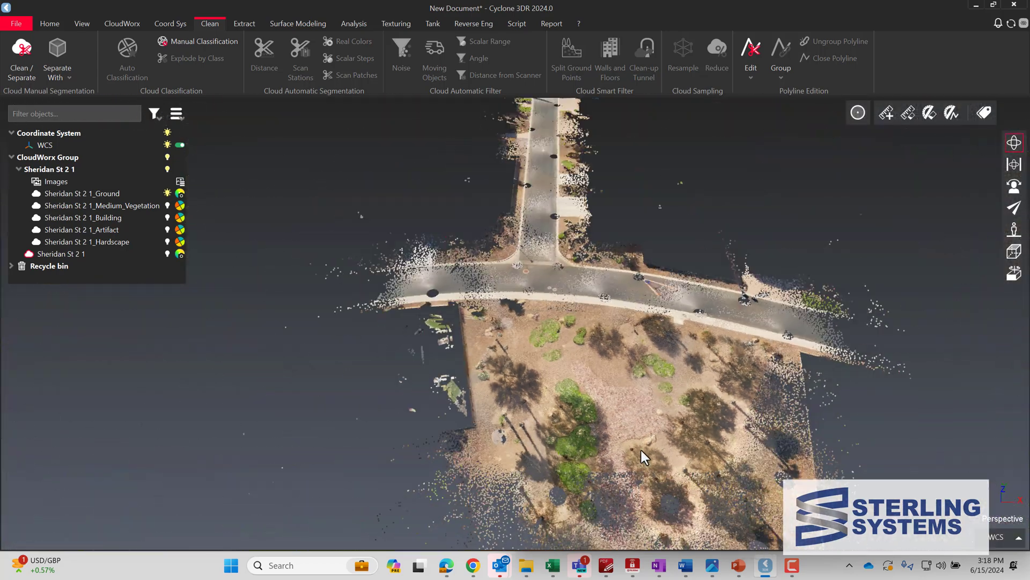
pyautogui.scroll(-8, 640, 472)
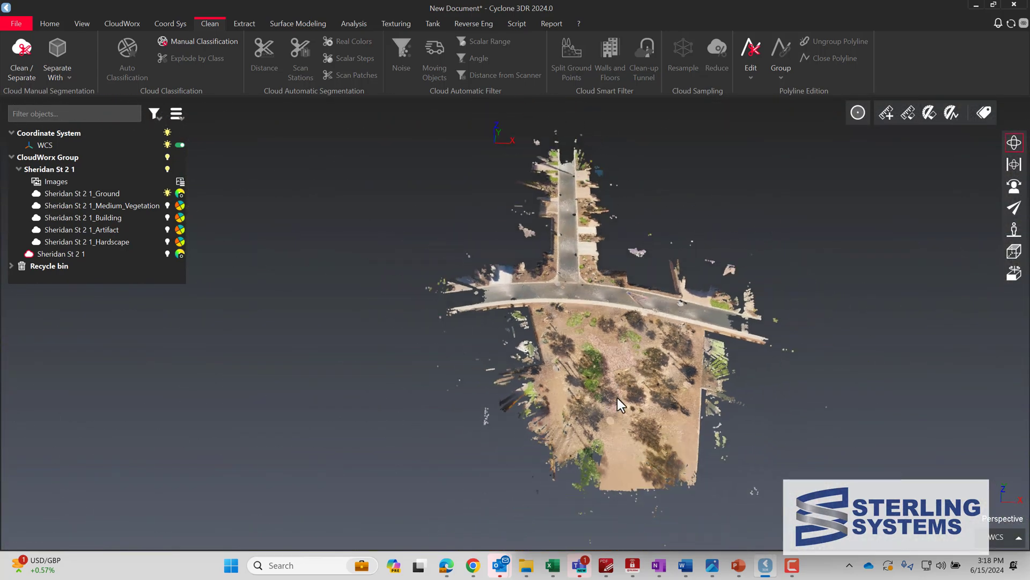
pyautogui.click(611, 400)
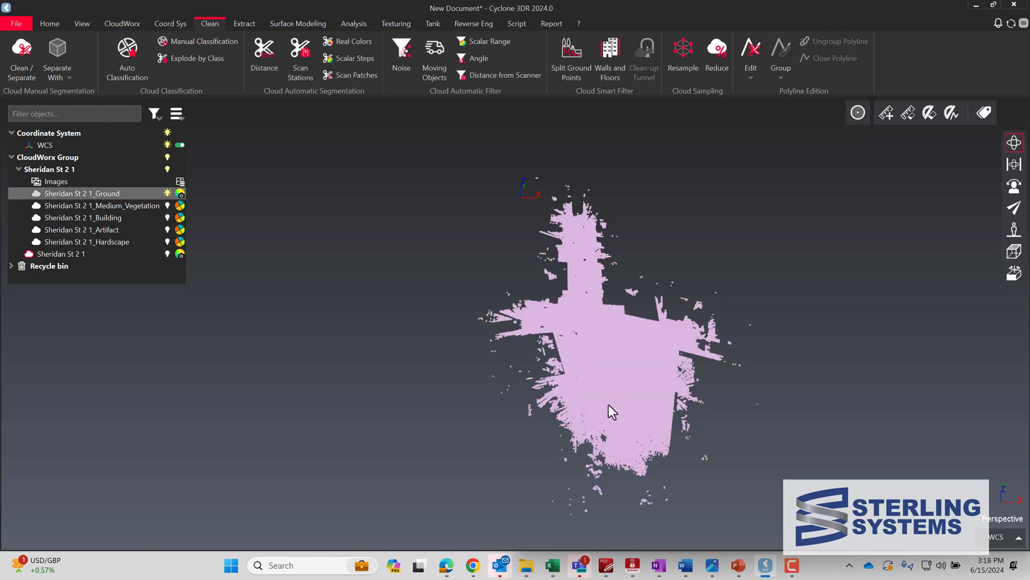
pyautogui.doubleClick(611, 403)
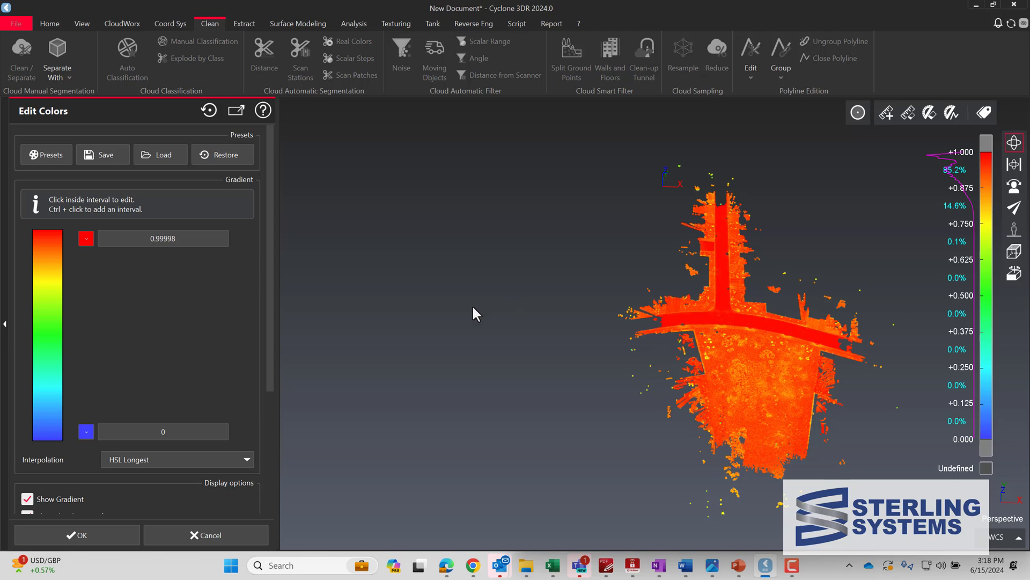
pyautogui.click(212, 536)
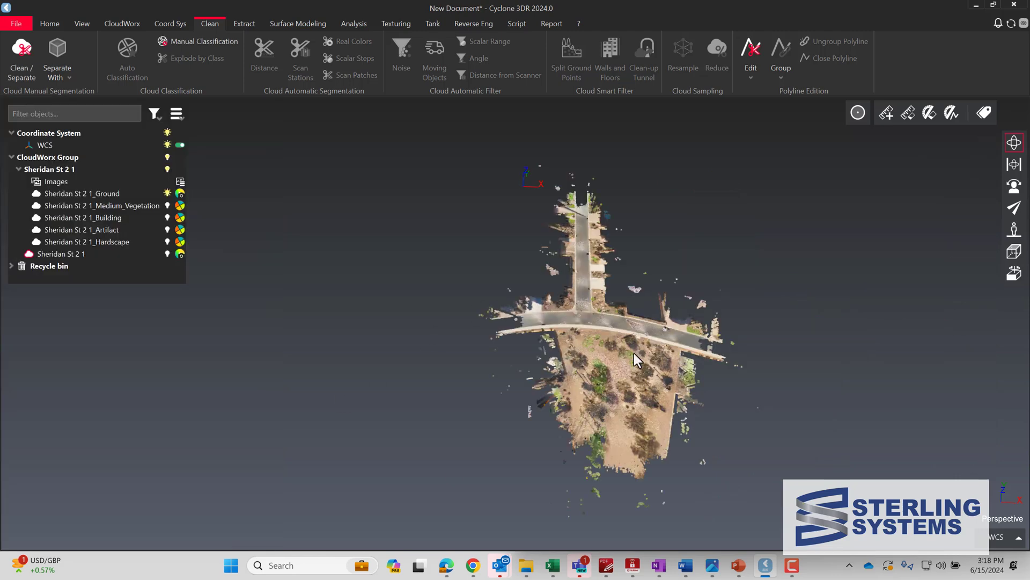
pyautogui.click(608, 367)
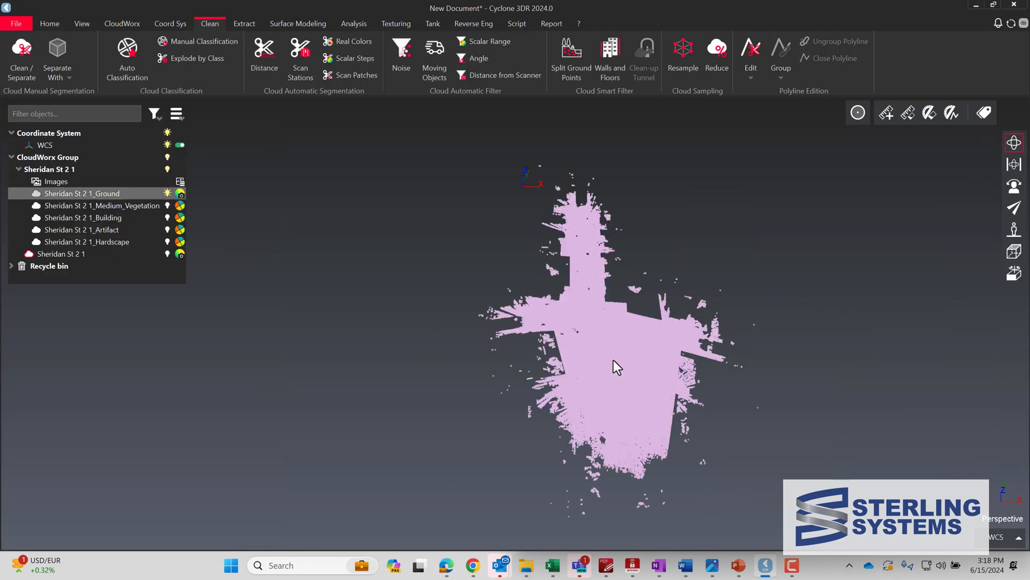
pyautogui.click(578, 59)
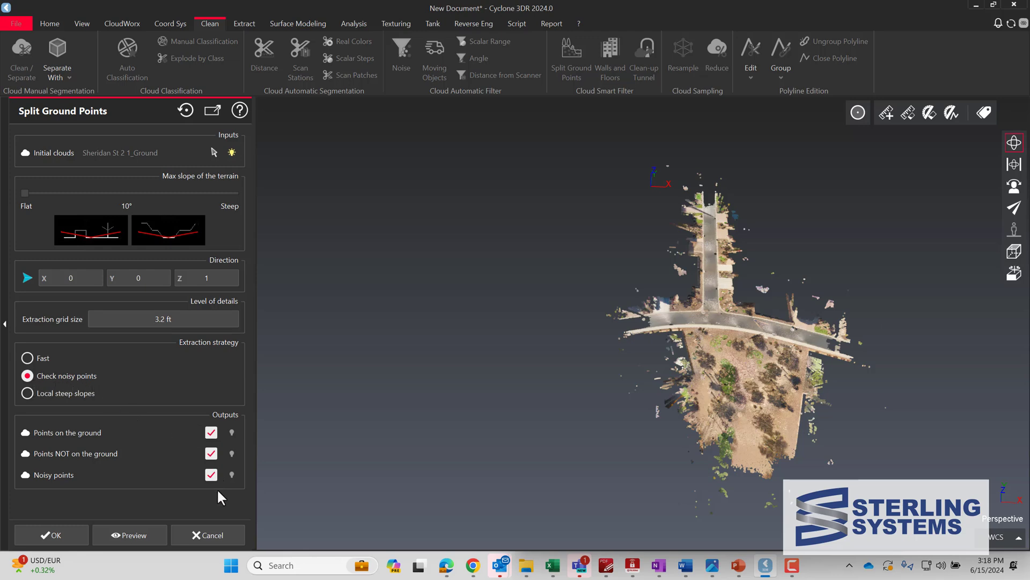
# Split ground points at 10° slope and 3.2 ft grid, then hide Unclassified and Noise clouds.
pyautogui.click(72, 536)
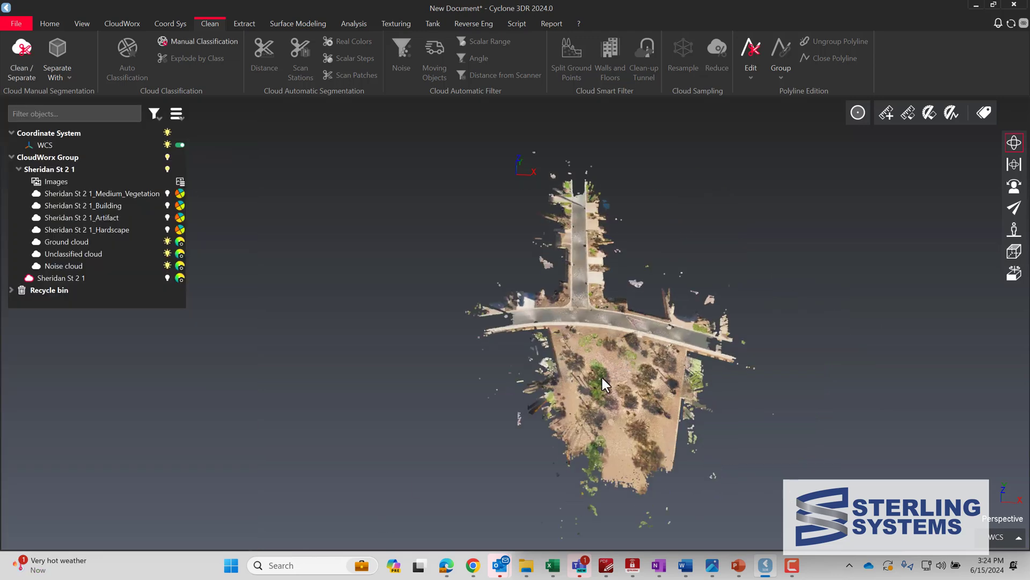
pyautogui.scroll(10, 598, 380)
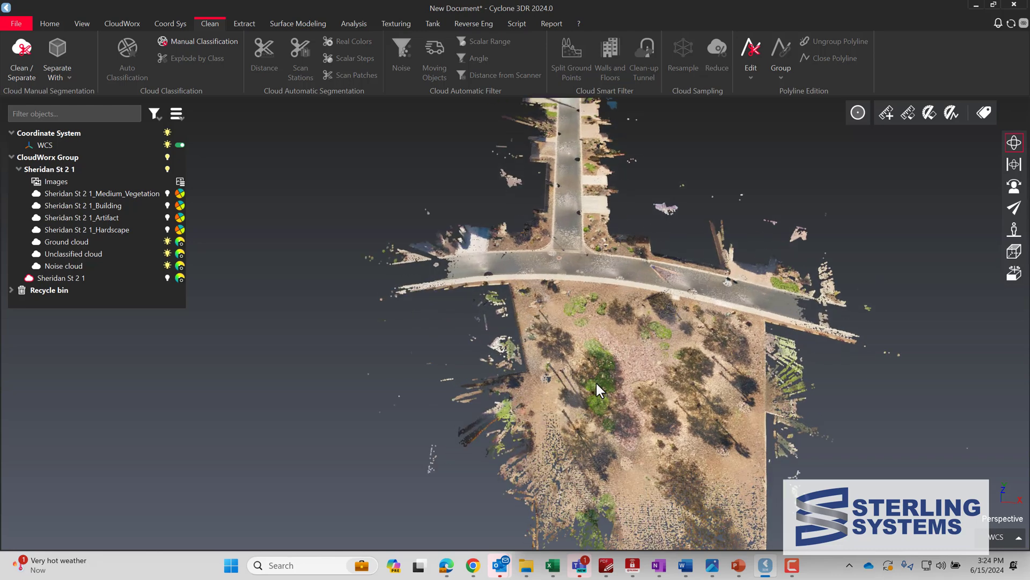
pyautogui.click(168, 255)
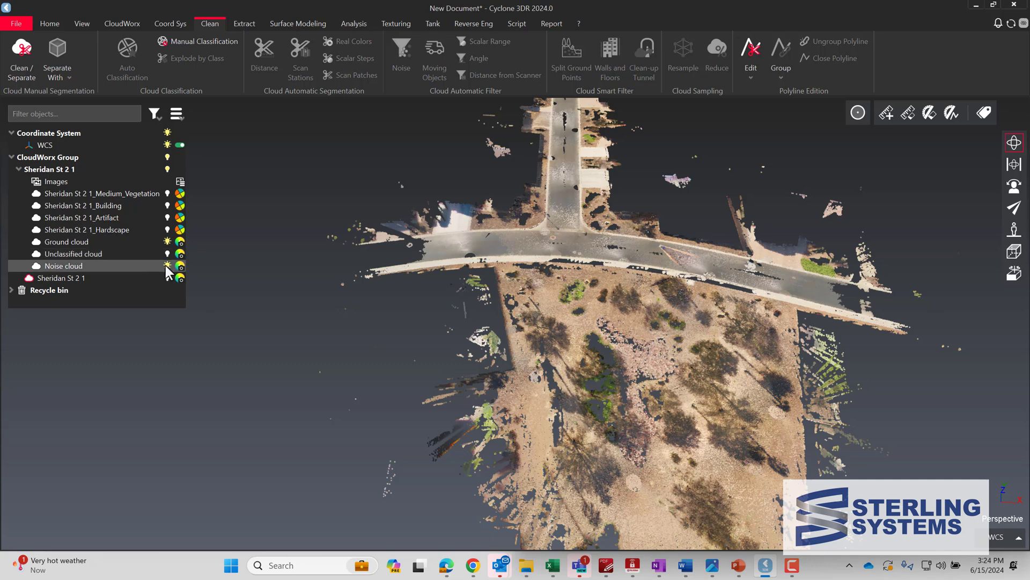
pyautogui.click(168, 267)
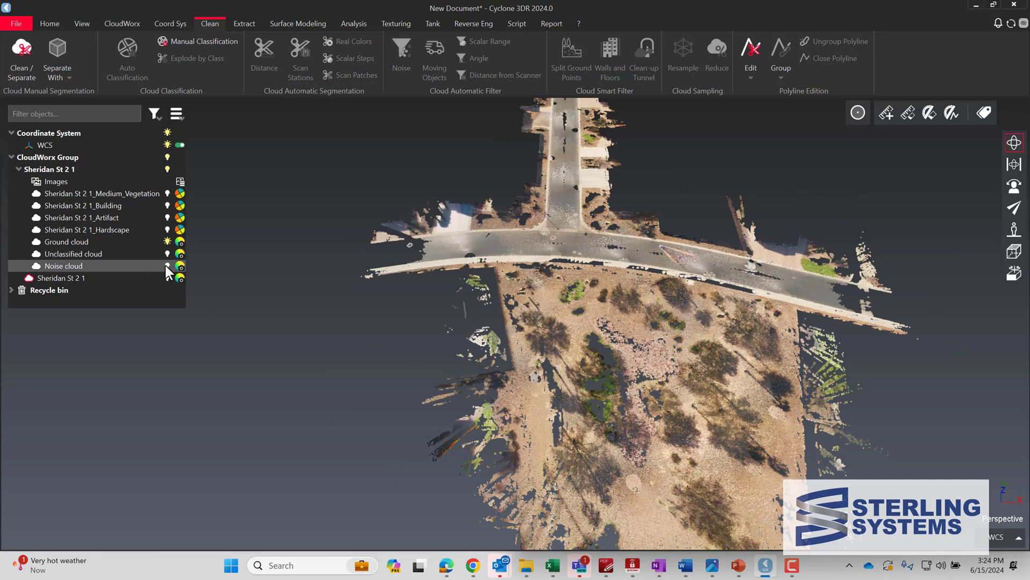
# Orbit and zoom to inspect the Ground cloud from low oblique angles.
pyautogui.moveTo(607, 337); pyautogui.dragTo(671, 442)
pyautogui.scroll(-5, 600, 433)
pyautogui.scroll(5, 671, 443)
pyautogui.scroll(-2, 671, 442)
pyautogui.scroll(-1, 668, 439)
pyautogui.scroll(-5, 667, 440)
pyautogui.moveTo(682, 437); pyautogui.dragTo(618, 460, button='middle')
pyautogui.moveTo(591, 470); pyautogui.dragTo(620, 487)
pyautogui.moveTo(531, 293); pyautogui.dragTo(514, 378)
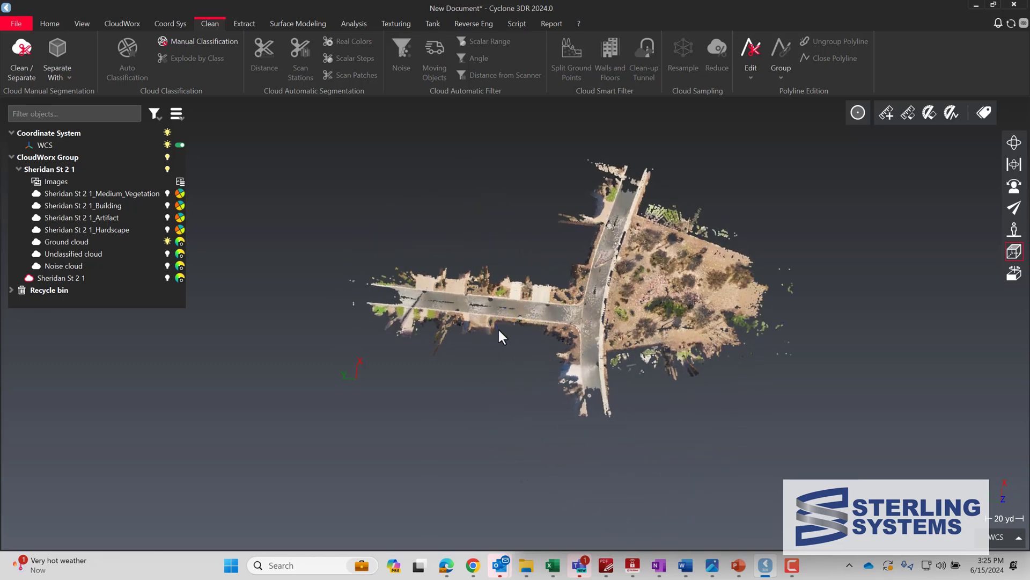
# Tilt the perspective view along the road, then snap to top view and select Ground.
pyautogui.click(1015, 150)
pyautogui.moveTo(432, 307); pyautogui.dragTo(449, 262)
pyautogui.scroll(5, 449, 296)
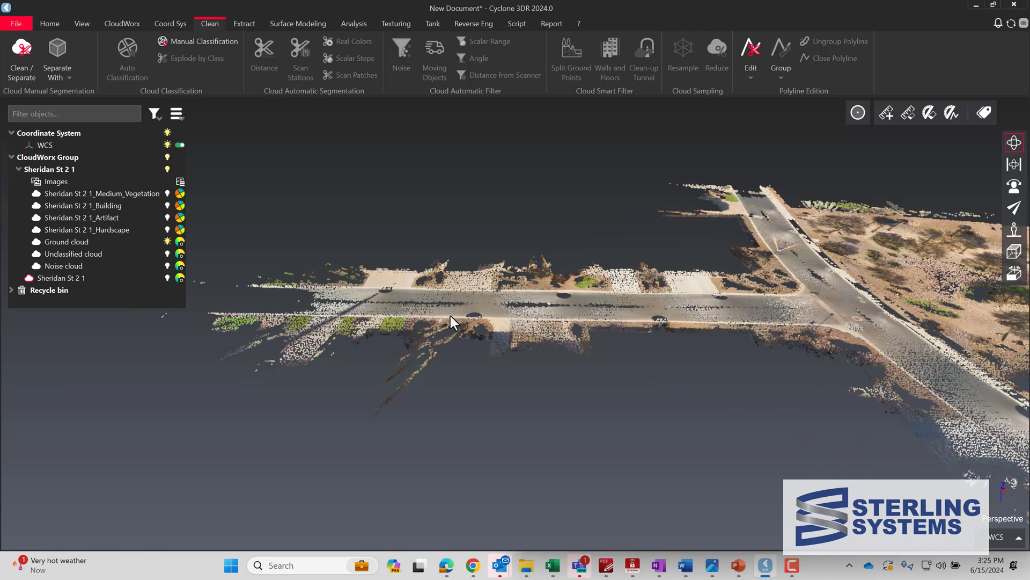
pyautogui.scroll(6, 450, 315)
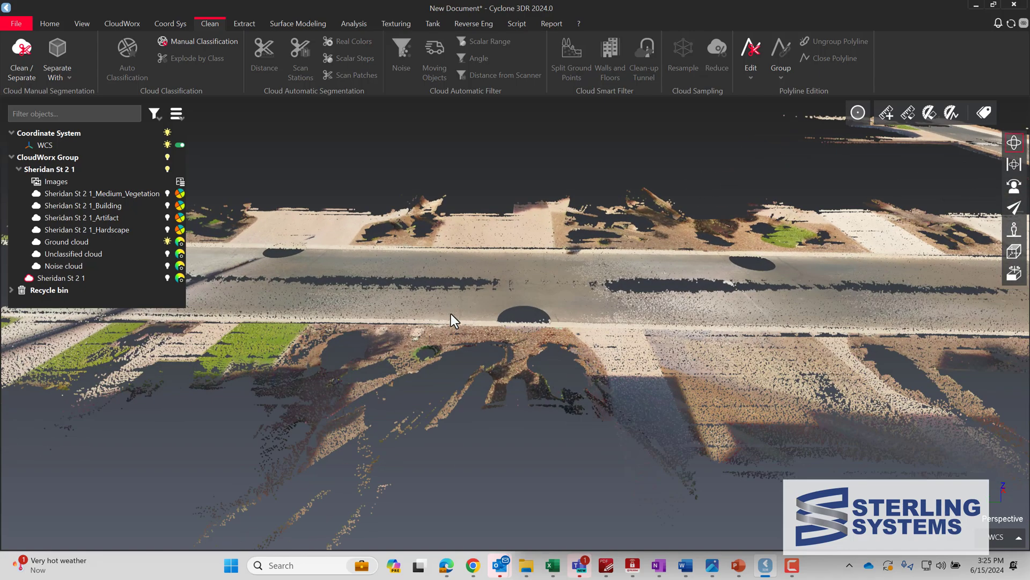
pyautogui.scroll(3, 451, 315)
pyautogui.moveTo(587, 301); pyautogui.dragTo(566, 358)
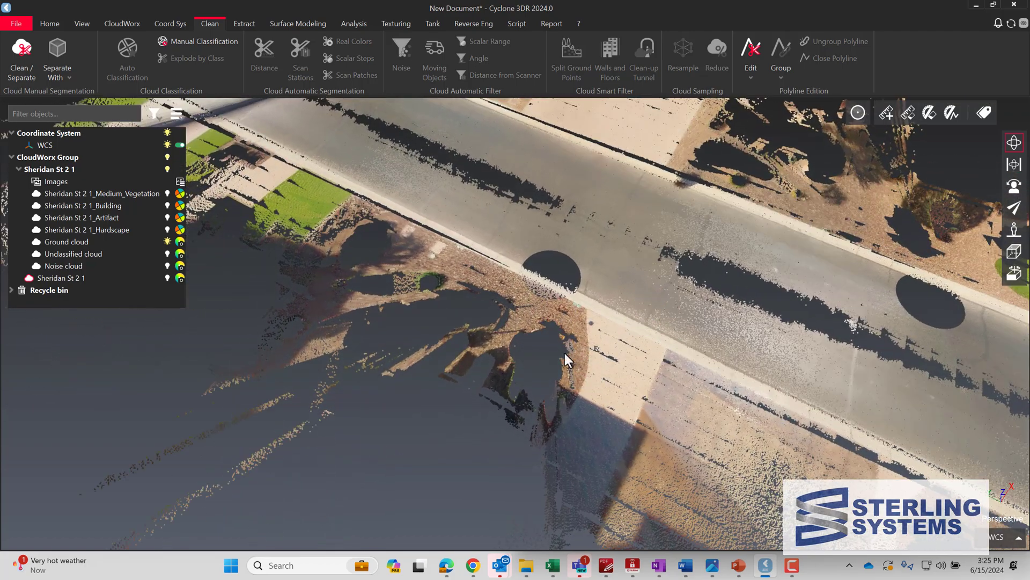
pyautogui.scroll(-10, 565, 354)
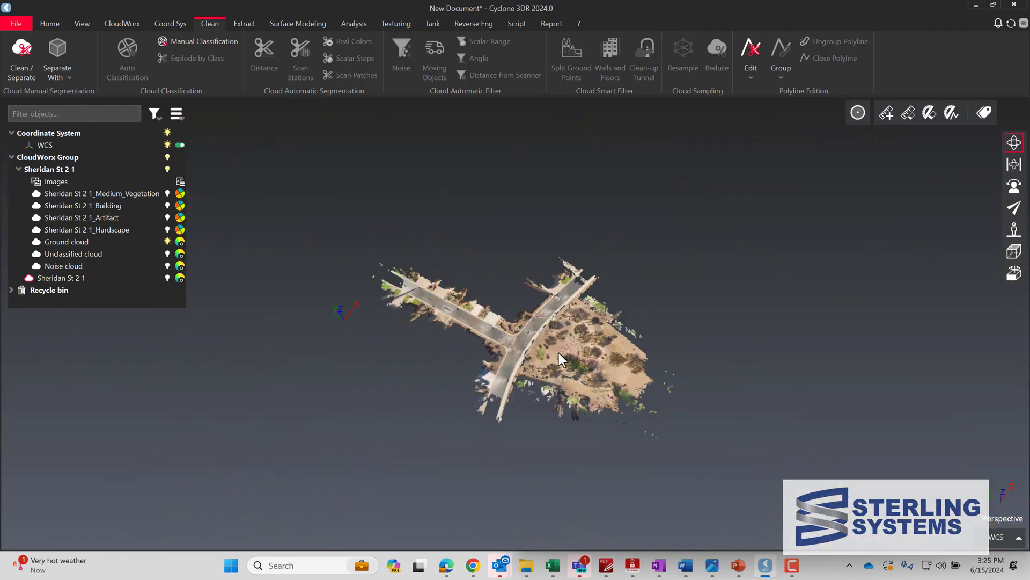
pyautogui.press('t')
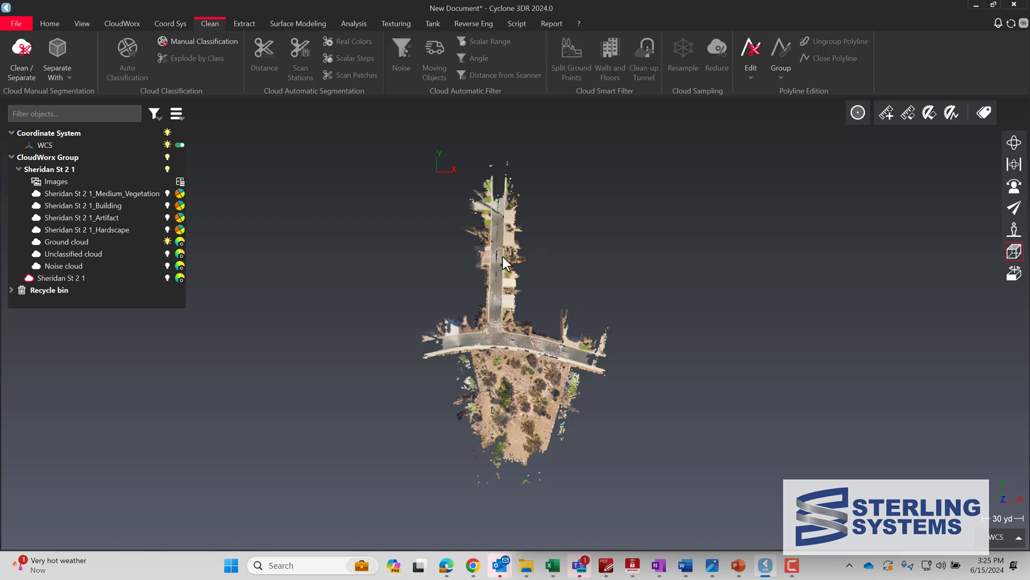
pyautogui.click(503, 258)
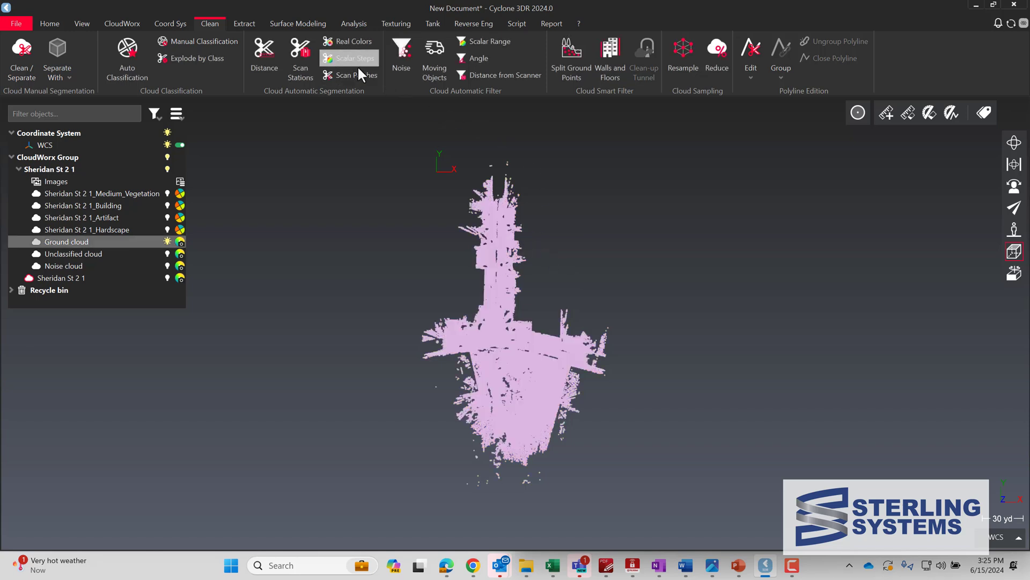
# Build the DTM from the Ground cloud with 26° max slope, 2.8 ft grid and noisy-point checking.
pyautogui.click(286, 23)
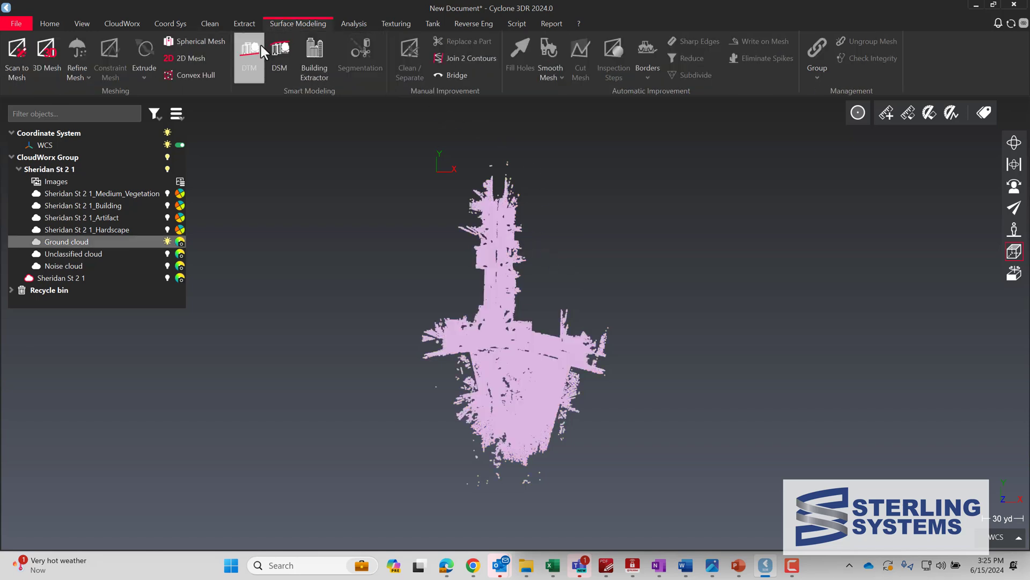
pyautogui.click(250, 56)
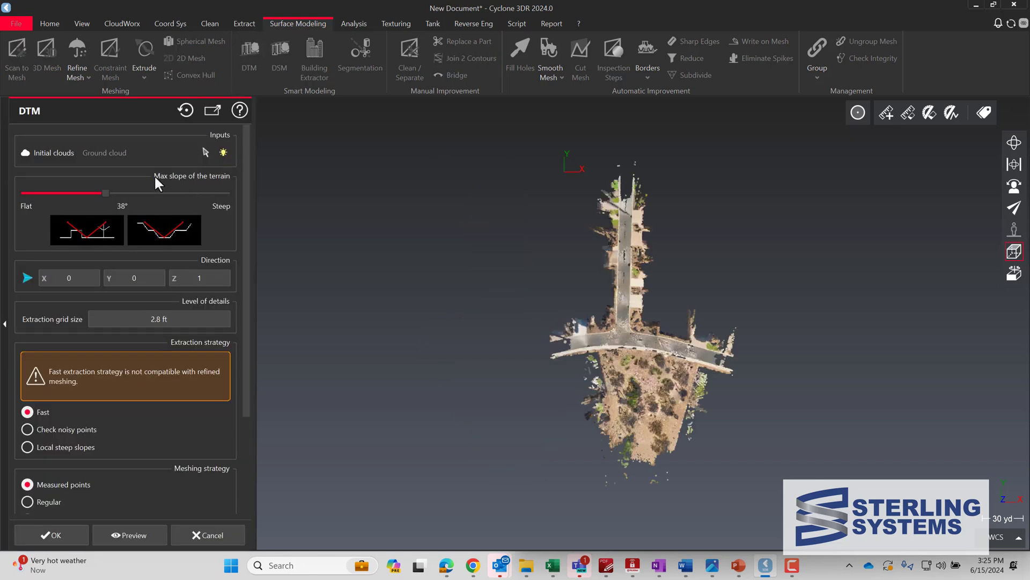
pyautogui.moveTo(105, 192); pyautogui.dragTo(78, 195)
pyautogui.scroll(-2, 299, 350)
pyautogui.scroll(2, 299, 350)
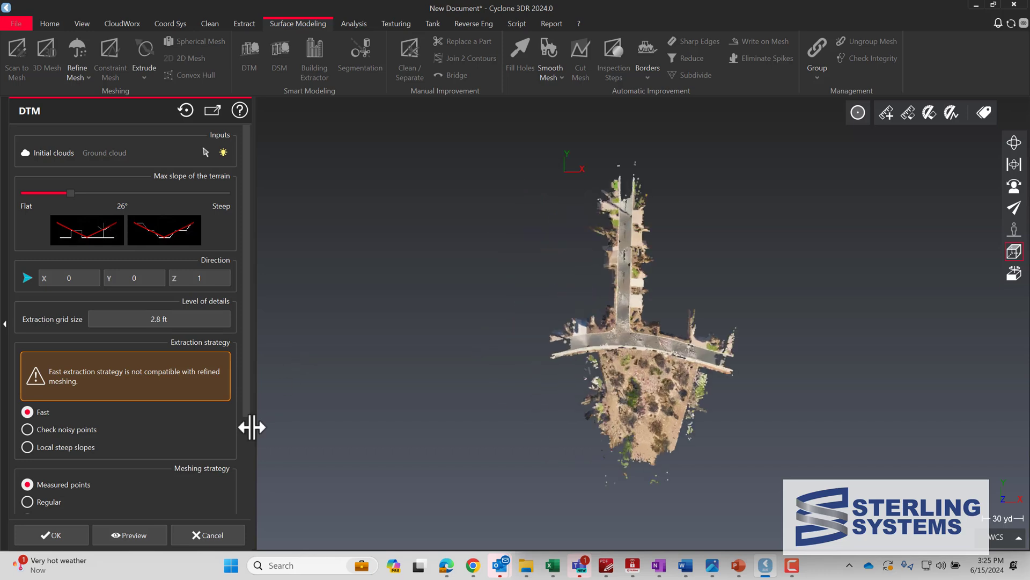
pyautogui.click(27, 430)
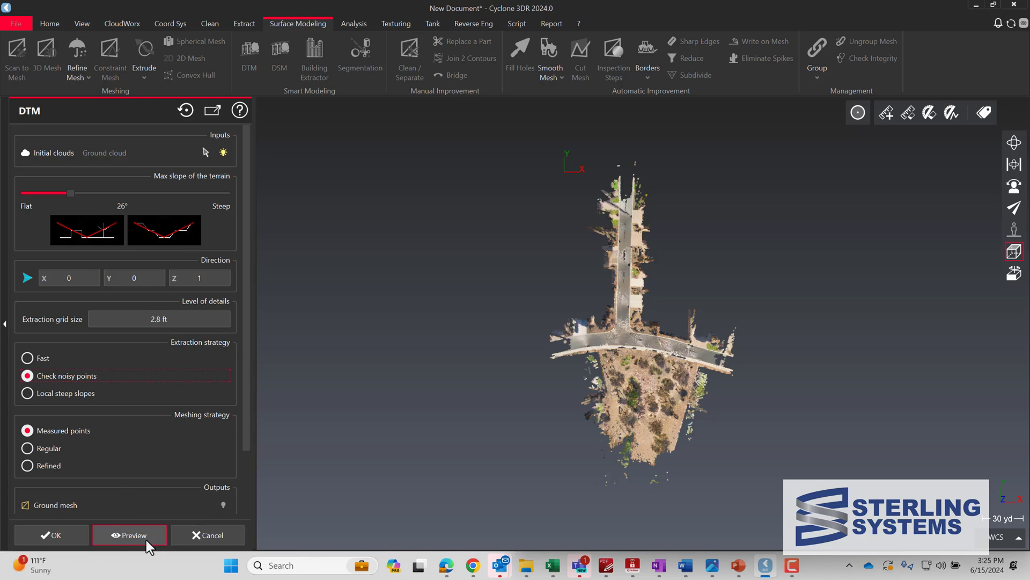
pyautogui.click(68, 534)
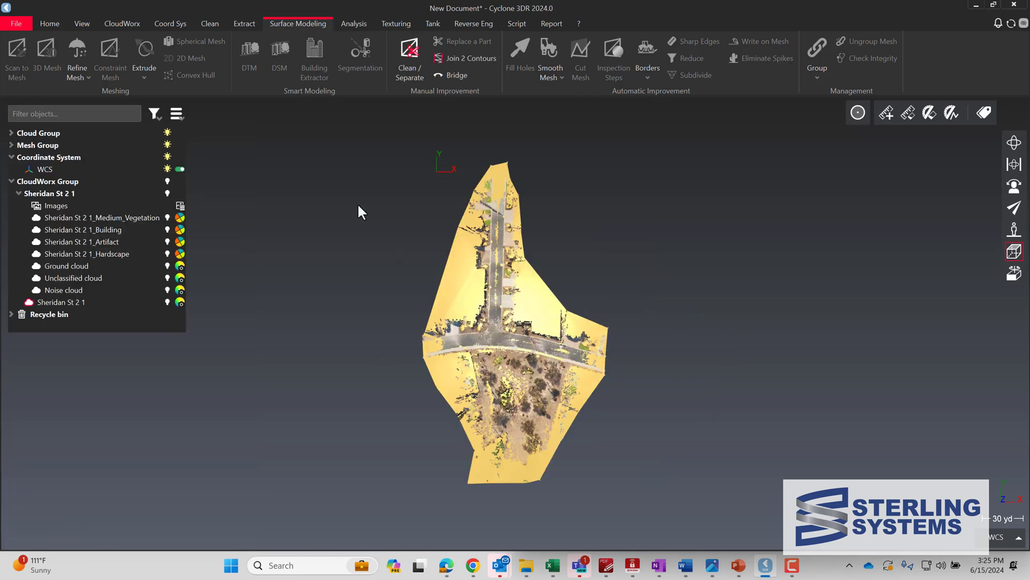
# Review the Ground cloud's properties report showing 53,655,708 points.
pyautogui.click(11, 133)
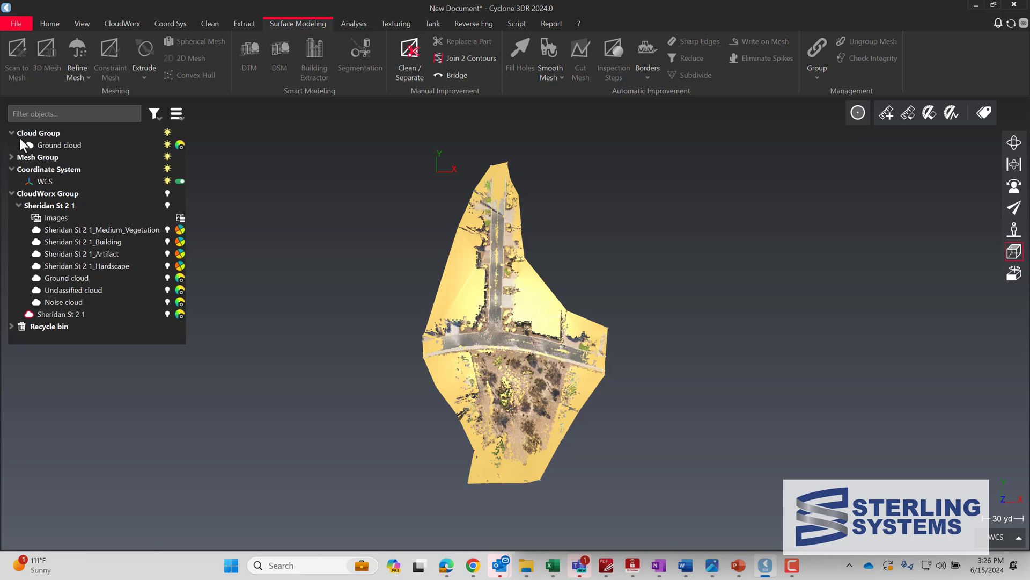
pyautogui.click(70, 149)
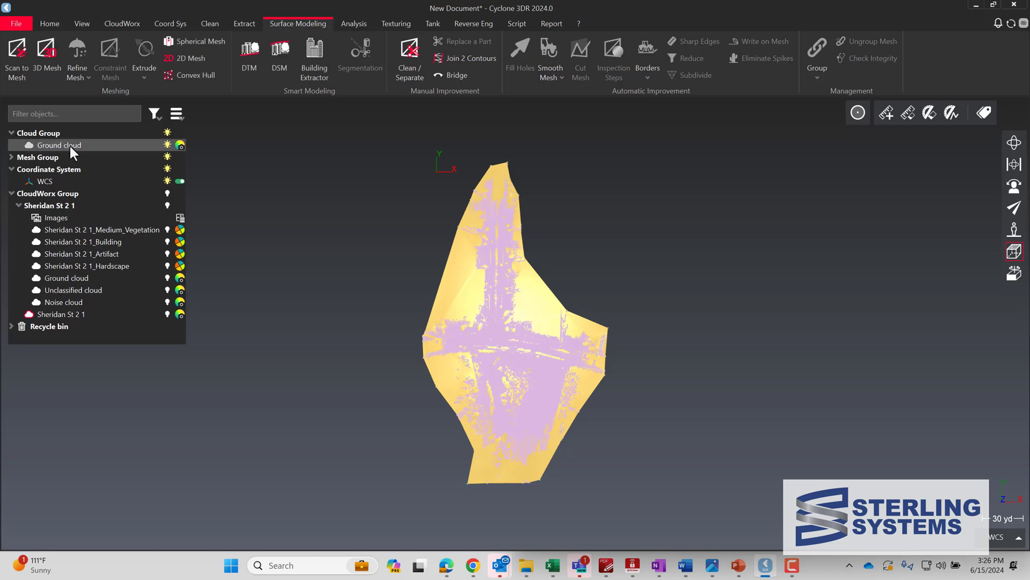
pyautogui.rightClick(71, 148)
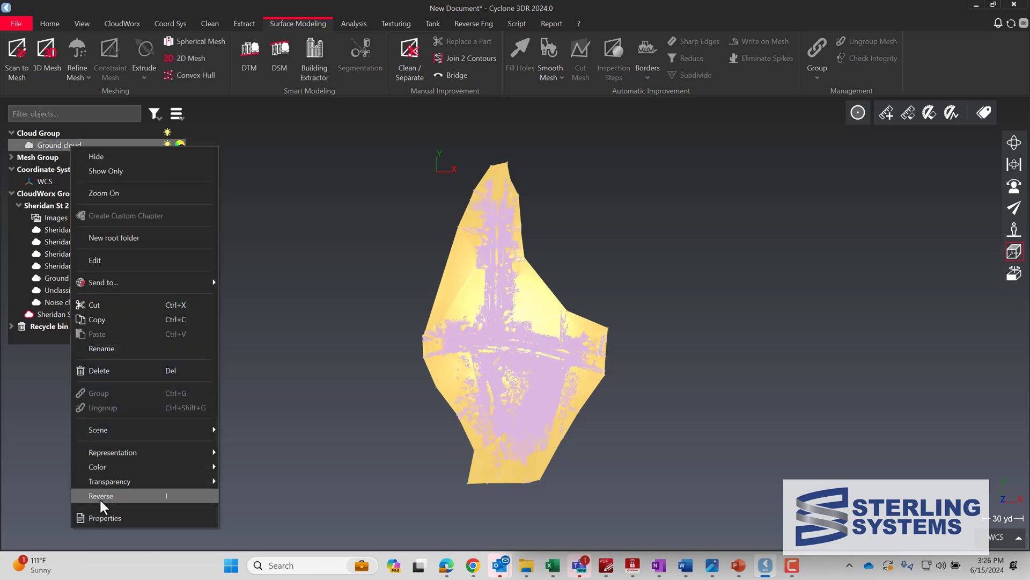
pyautogui.click(103, 517)
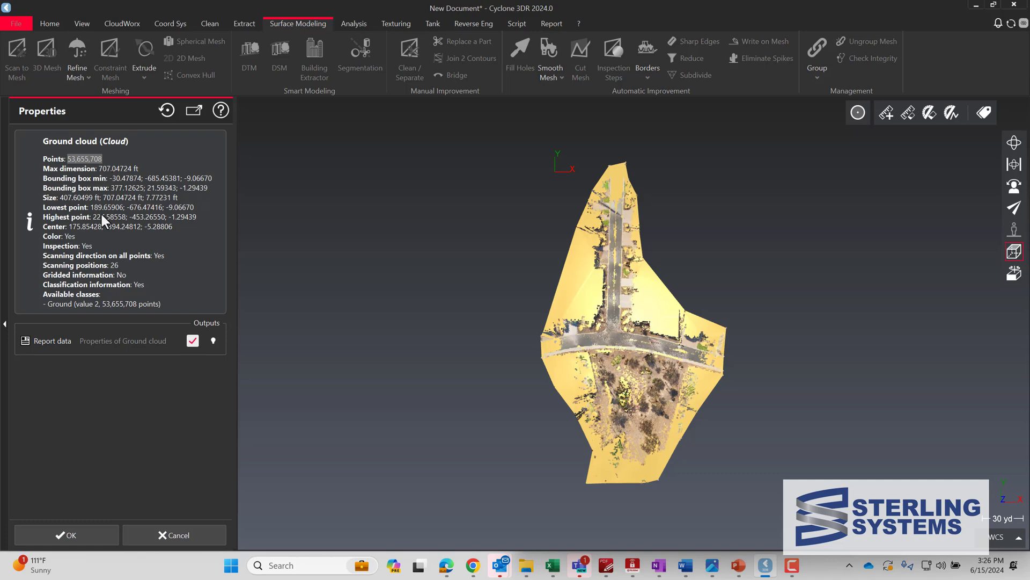
pyautogui.click(105, 536)
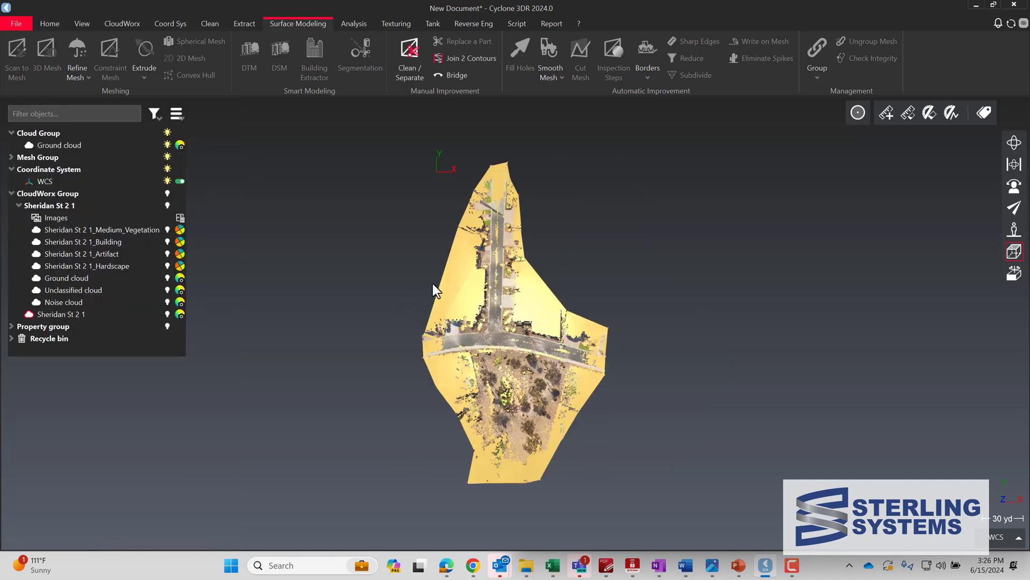
# Hide the Ground cloud and orbit around the ground mesh to inspect its relief.
pyautogui.click(167, 145)
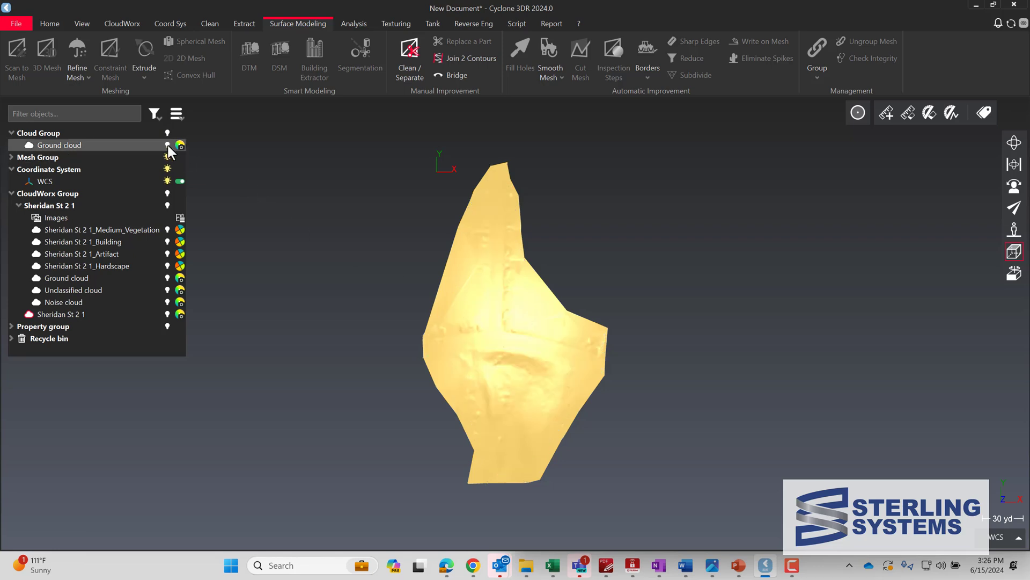
pyautogui.click(474, 314)
pyautogui.moveTo(520, 376)
pyautogui.mouseDown()
pyautogui.moveTo(515, 343)
pyautogui.moveTo(537, 276)
pyautogui.mouseUp()
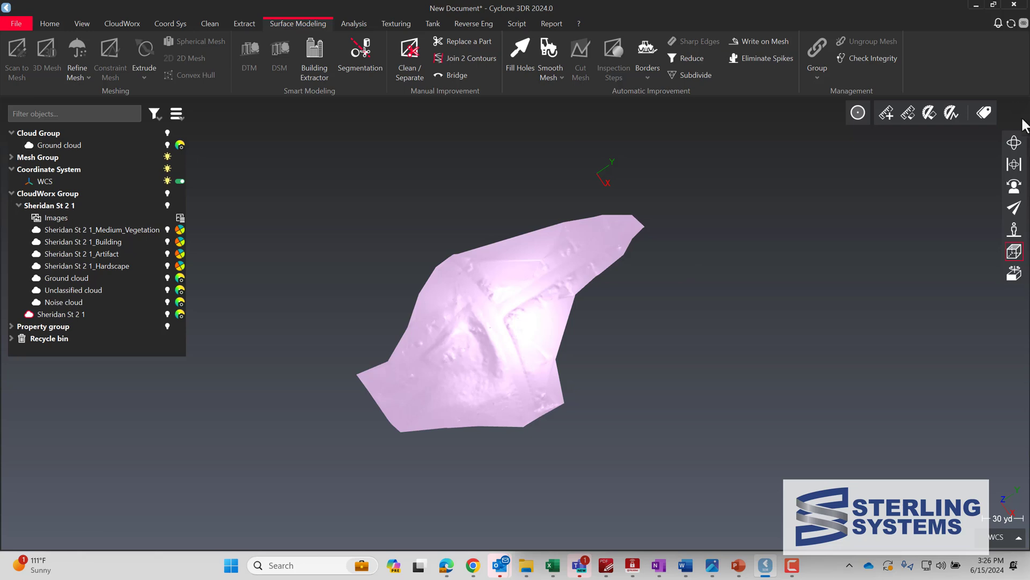
pyautogui.click(1015, 143)
pyautogui.moveTo(563, 361)
pyautogui.mouseDown()
pyautogui.moveTo(524, 333)
pyautogui.moveTo(563, 283)
pyautogui.moveTo(612, 276)
pyautogui.mouseUp()
pyautogui.scroll(5, 477, 363)
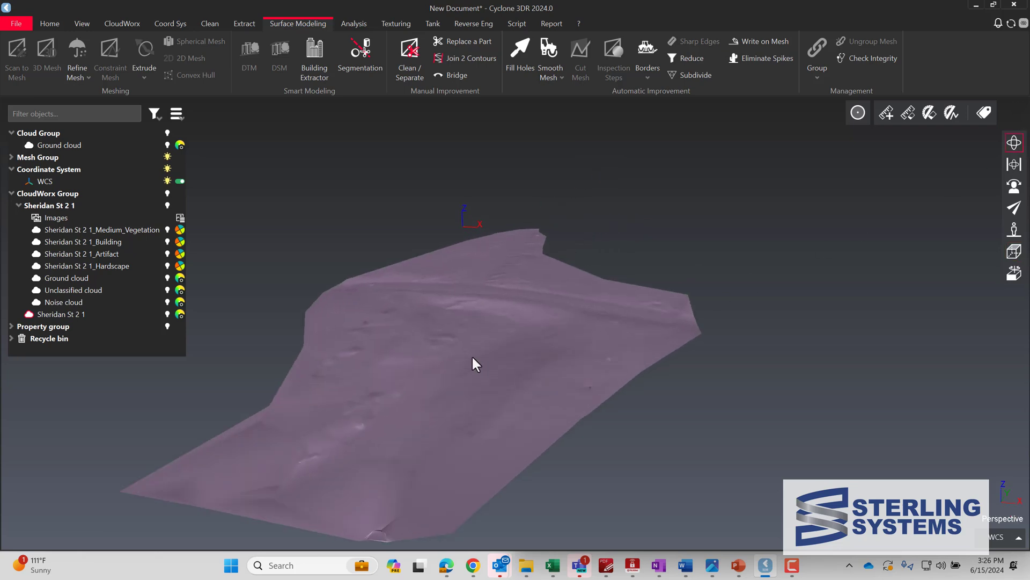
pyautogui.moveTo(516, 378); pyautogui.dragTo(558, 380)
# Return to the top view and switch the ground mesh representation to Wire.
pyautogui.press('5')
pyautogui.scroll(-3, 526, 402)
pyautogui.rightClick(558, 380)
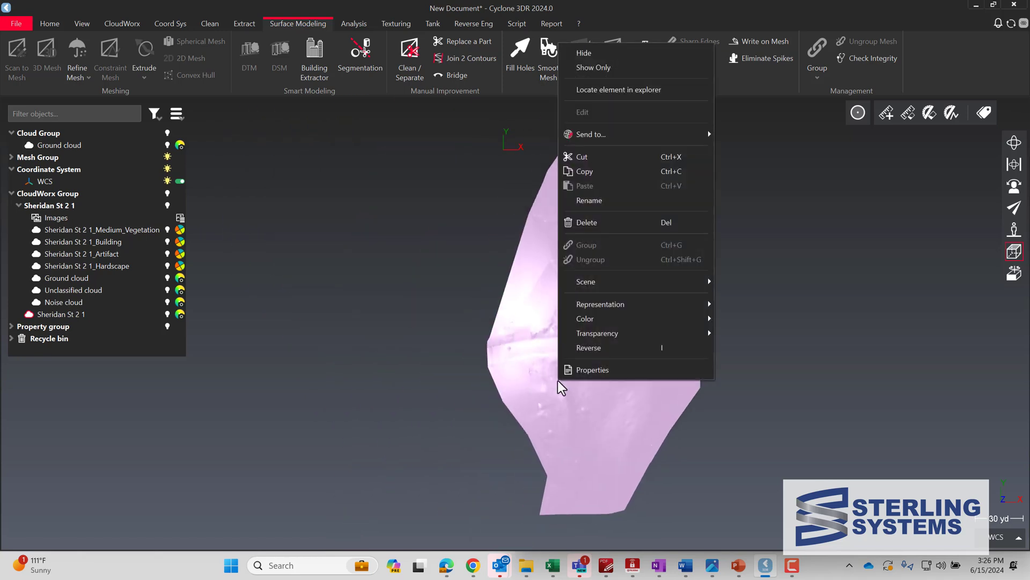
pyautogui.moveTo(655, 305)
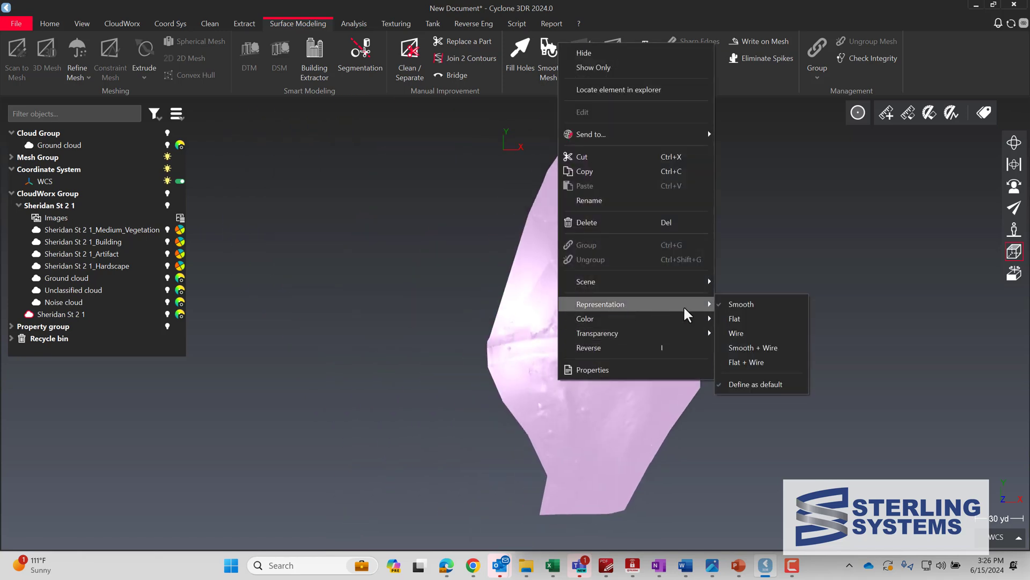
pyautogui.click(744, 333)
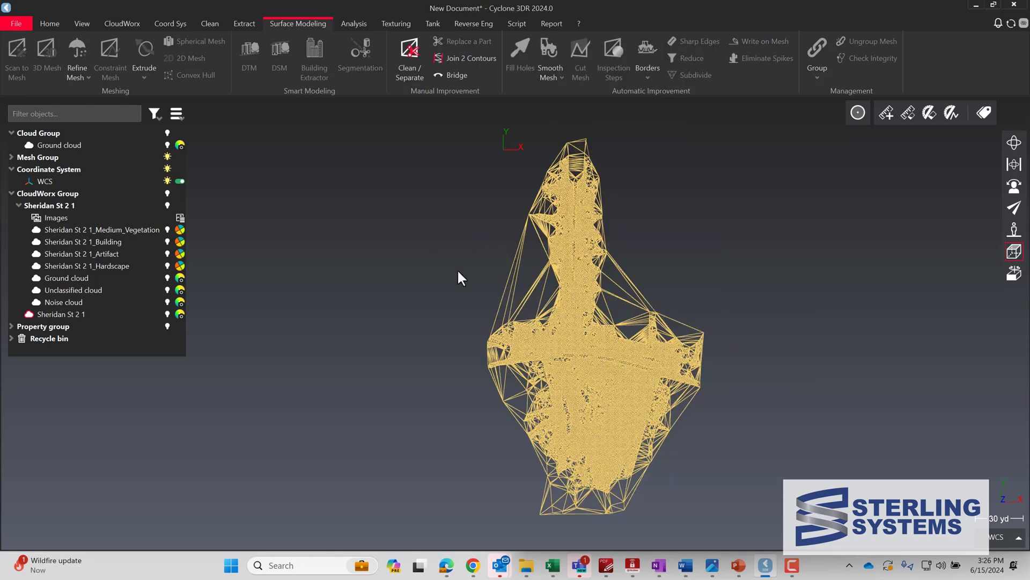
# In Clean / Separate, delete stray faces along the upper, right, lower-right, bottom and left edges.
pyautogui.click(410, 56)
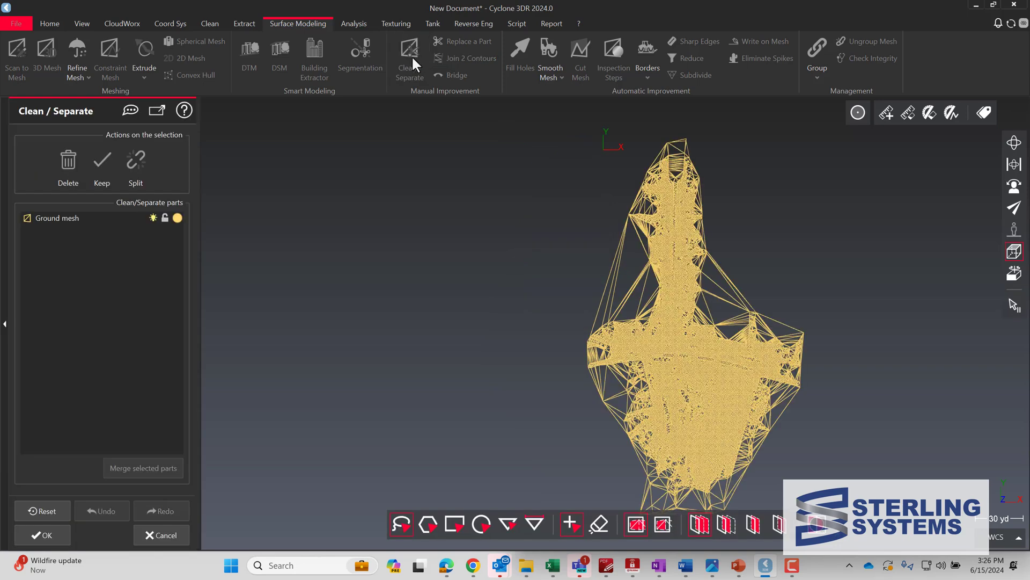
pyautogui.moveTo(605, 251)
pyautogui.mouseDown()
pyautogui.moveTo(648, 285)
pyautogui.moveTo(651, 303)
pyautogui.moveTo(641, 312)
pyautogui.moveTo(588, 287)
pyautogui.mouseUp()
pyautogui.click(68, 161)
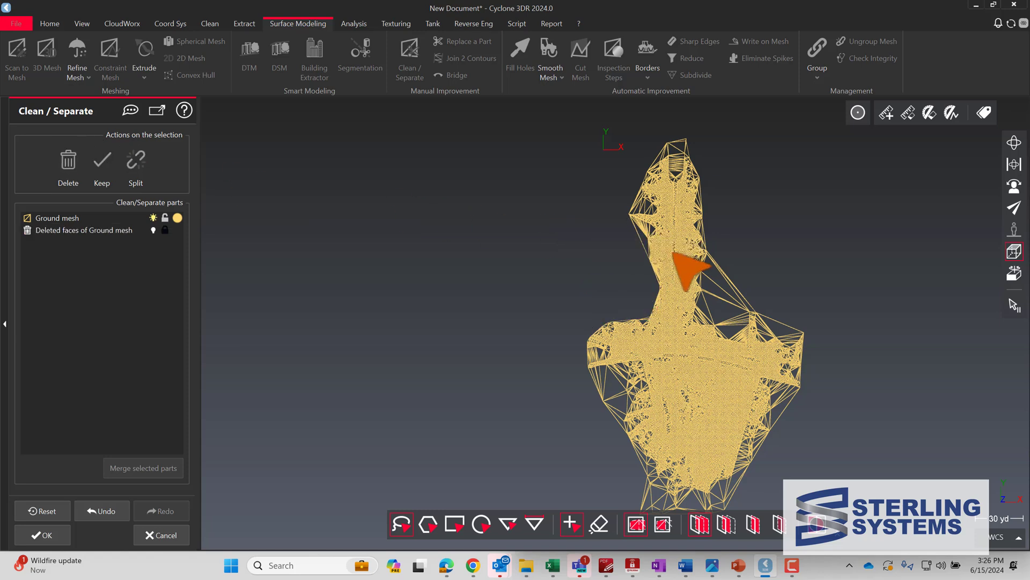
pyautogui.moveTo(708, 274)
pyautogui.mouseDown()
pyautogui.moveTo(700, 318)
pyautogui.moveTo(730, 333)
pyautogui.moveTo(744, 301)
pyautogui.moveTo(763, 327)
pyautogui.moveTo(793, 341)
pyautogui.mouseUp()
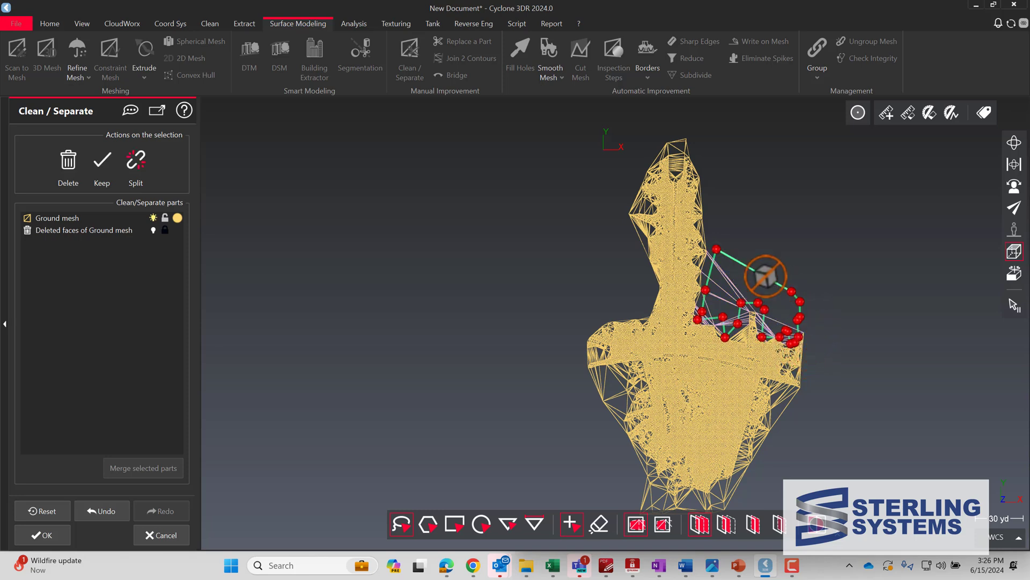
pyautogui.click(68, 159)
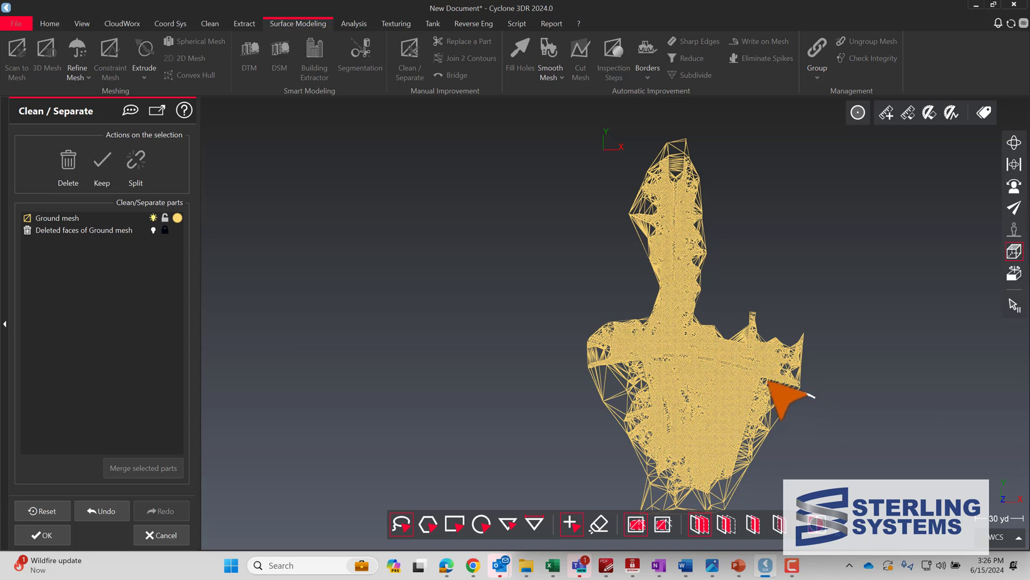
pyautogui.moveTo(802, 392)
pyautogui.mouseDown()
pyautogui.moveTo(778, 389)
pyautogui.moveTo(782, 432)
pyautogui.moveTo(762, 432)
pyautogui.moveTo(768, 442)
pyautogui.moveTo(729, 487)
pyautogui.moveTo(639, 493)
pyautogui.moveTo(747, 507)
pyautogui.mouseUp()
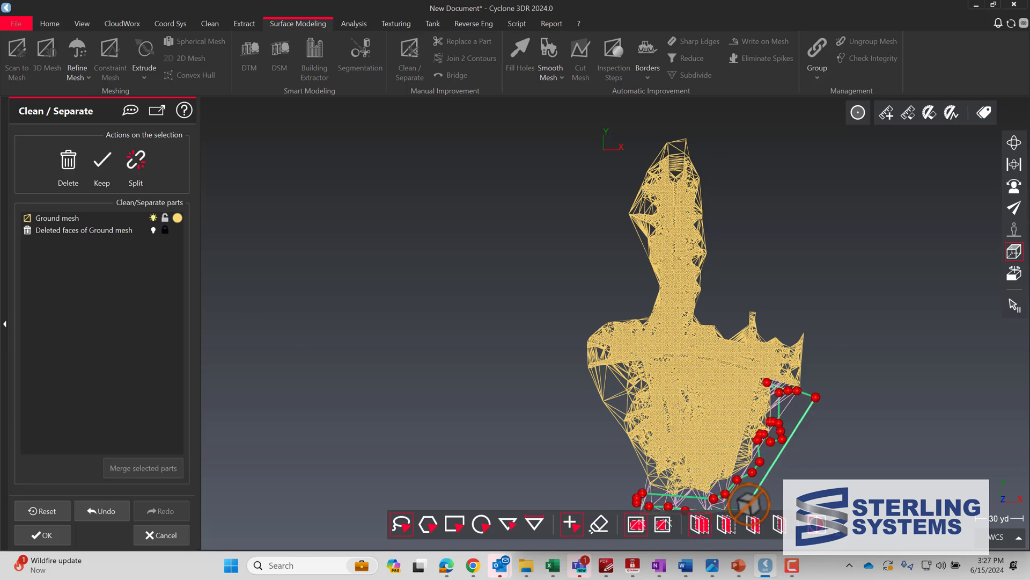
pyautogui.click(68, 161)
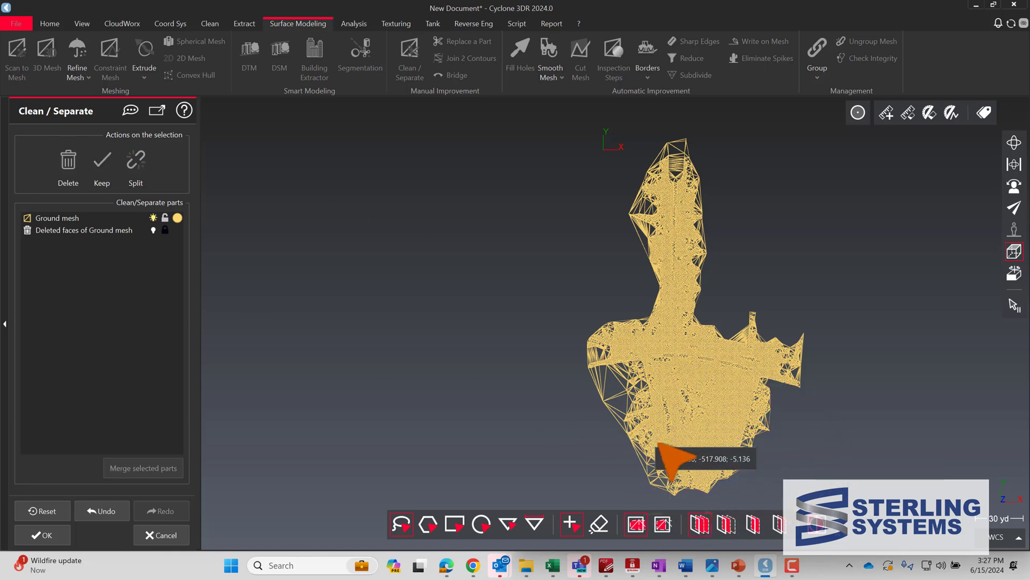
pyautogui.scroll(-2, 666, 462)
pyautogui.scroll(-3, 675, 473)
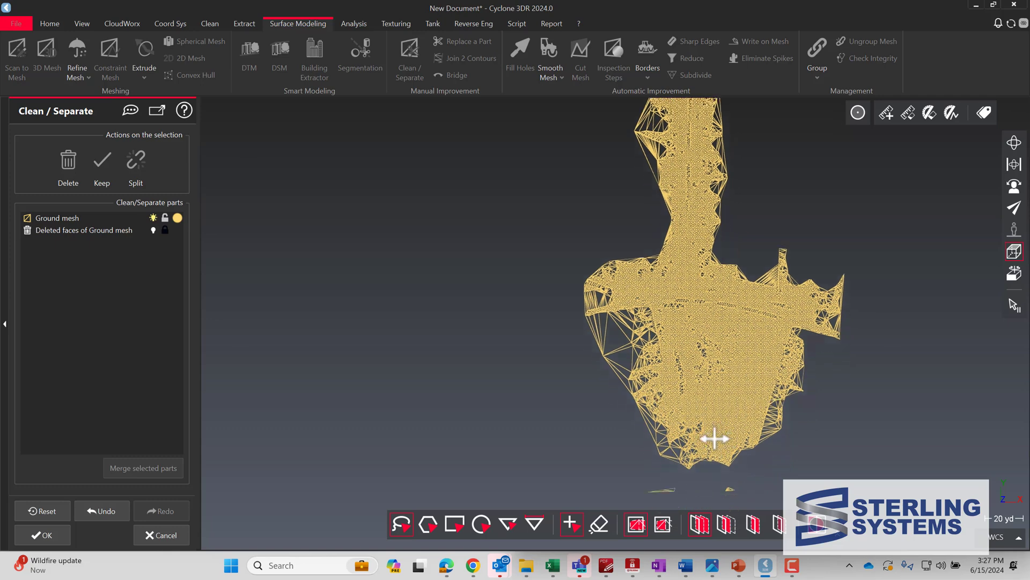
pyautogui.moveTo(727, 429)
pyautogui.mouseDown()
pyautogui.moveTo(590, 450)
pyautogui.moveTo(725, 469)
pyautogui.moveTo(728, 431)
pyautogui.mouseUp()
pyautogui.click(75, 166)
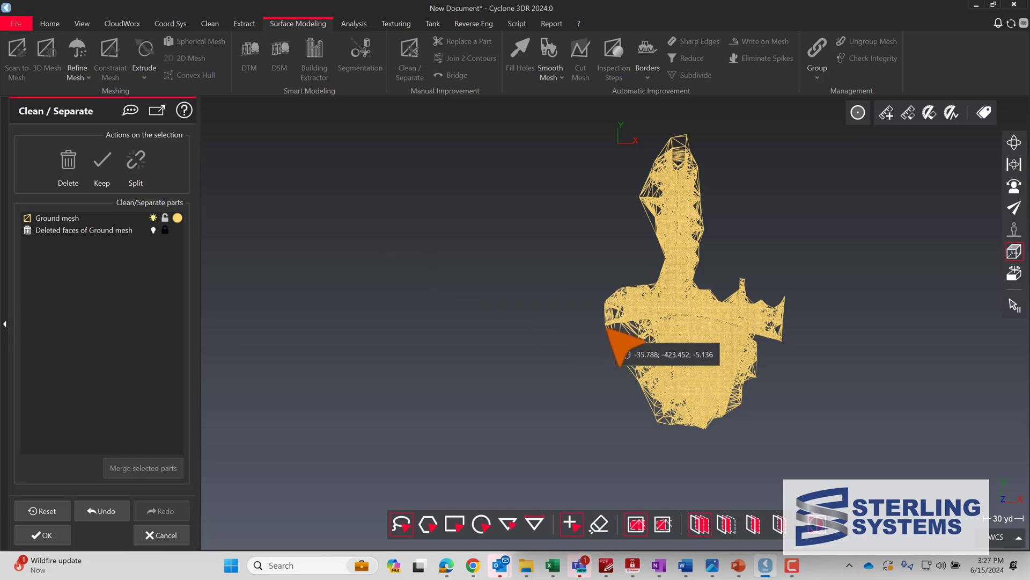
pyautogui.moveTo(643, 332)
pyautogui.mouseDown()
pyautogui.moveTo(626, 370)
pyautogui.moveTo(640, 371)
pyautogui.moveTo(631, 394)
pyautogui.moveTo(646, 395)
pyautogui.moveTo(669, 428)
pyautogui.moveTo(630, 434)
pyautogui.mouseUp()
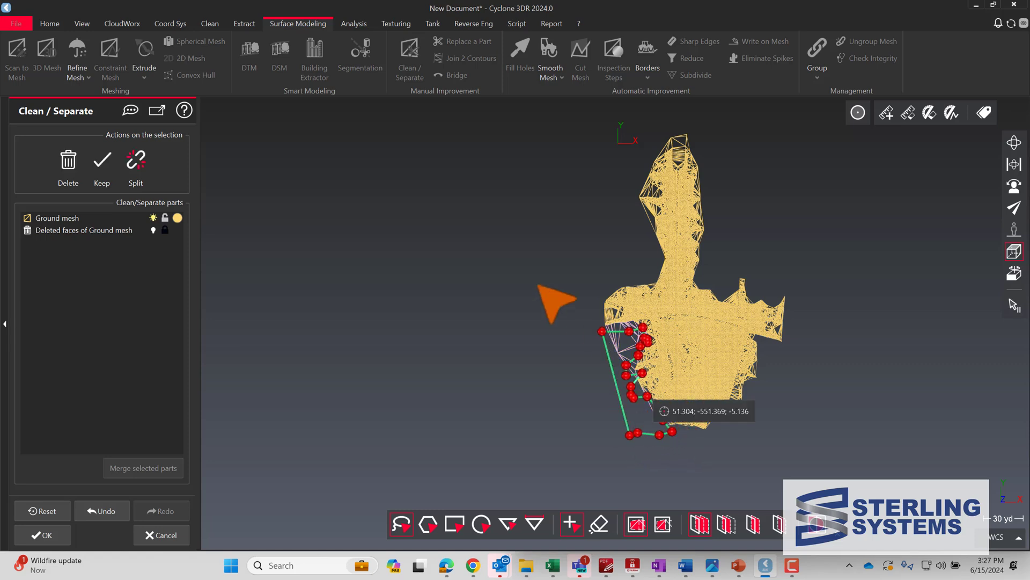
pyautogui.click(64, 164)
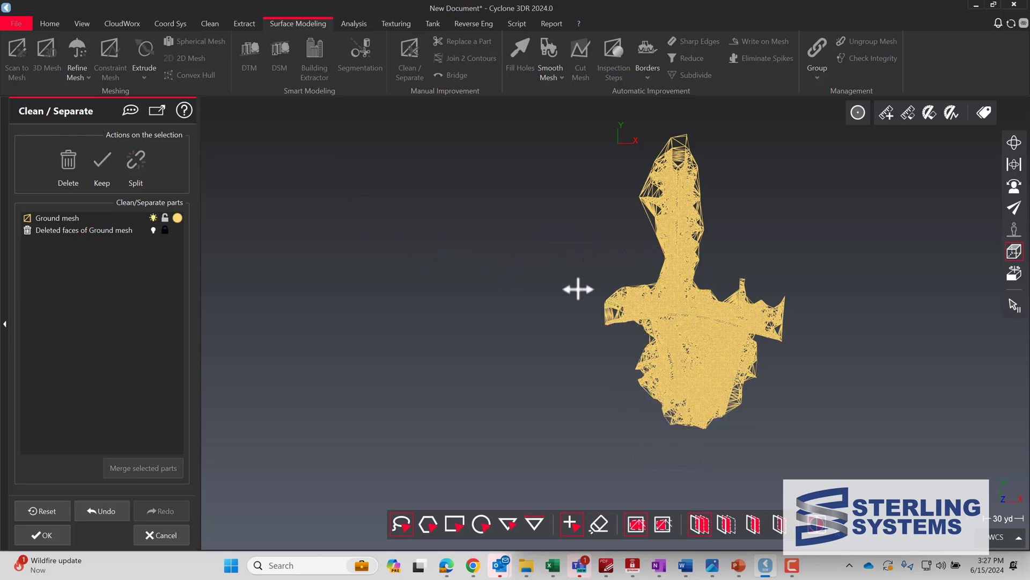
# Delete further stray faces on the left, upper-left, top and right edges of the mesh.
pyautogui.scroll(5, 495, 386)
pyautogui.scroll(2, 535, 331)
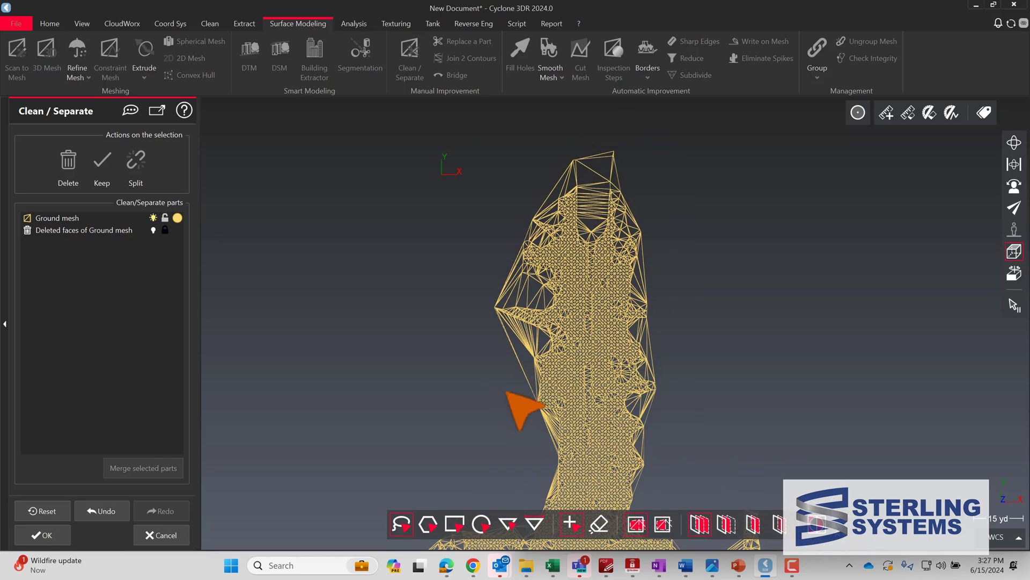
pyautogui.moveTo(513, 398)
pyautogui.mouseDown()
pyautogui.moveTo(523, 349)
pyautogui.moveTo(546, 343)
pyautogui.moveTo(482, 301)
pyautogui.moveTo(534, 295)
pyautogui.moveTo(510, 264)
pyautogui.moveTo(512, 234)
pyautogui.moveTo(502, 221)
pyautogui.moveTo(455, 241)
pyautogui.moveTo(446, 278)
pyautogui.mouseUp()
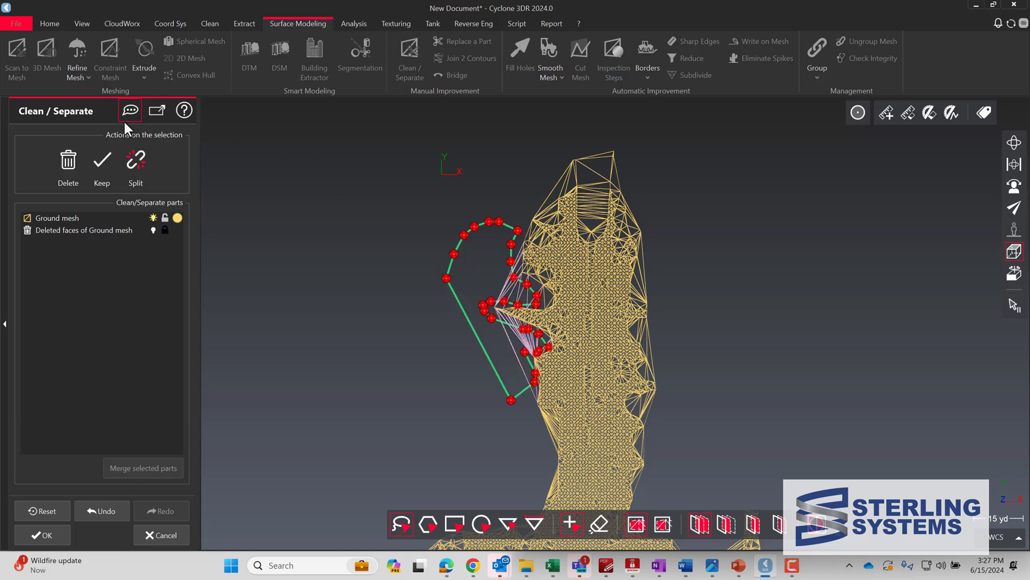
pyautogui.click(69, 160)
pyautogui.moveTo(541, 232)
pyautogui.mouseDown()
pyautogui.moveTo(528, 207)
pyautogui.moveTo(550, 214)
pyautogui.moveTo(551, 186)
pyautogui.moveTo(583, 182)
pyautogui.moveTo(578, 172)
pyautogui.moveTo(541, 171)
pyautogui.moveTo(513, 220)
pyautogui.mouseUp()
pyautogui.click(64, 162)
pyautogui.moveTo(446, 269); pyautogui.dragTo(418, 344, button='middle')
pyautogui.moveTo(527, 264)
pyautogui.mouseDown()
pyautogui.moveTo(526, 322)
pyautogui.moveTo(535, 322)
pyautogui.moveTo(553, 256)
pyautogui.moveTo(585, 289)
pyautogui.moveTo(566, 321)
pyautogui.moveTo(582, 319)
pyautogui.moveTo(592, 335)
pyautogui.moveTo(578, 383)
pyautogui.moveTo(603, 392)
pyautogui.moveTo(604, 404)
pyautogui.moveTo(579, 427)
pyautogui.moveTo(587, 436)
pyautogui.moveTo(618, 428)
pyautogui.moveTo(643, 351)
pyautogui.moveTo(609, 216)
pyautogui.moveTo(486, 253)
pyautogui.mouseUp()
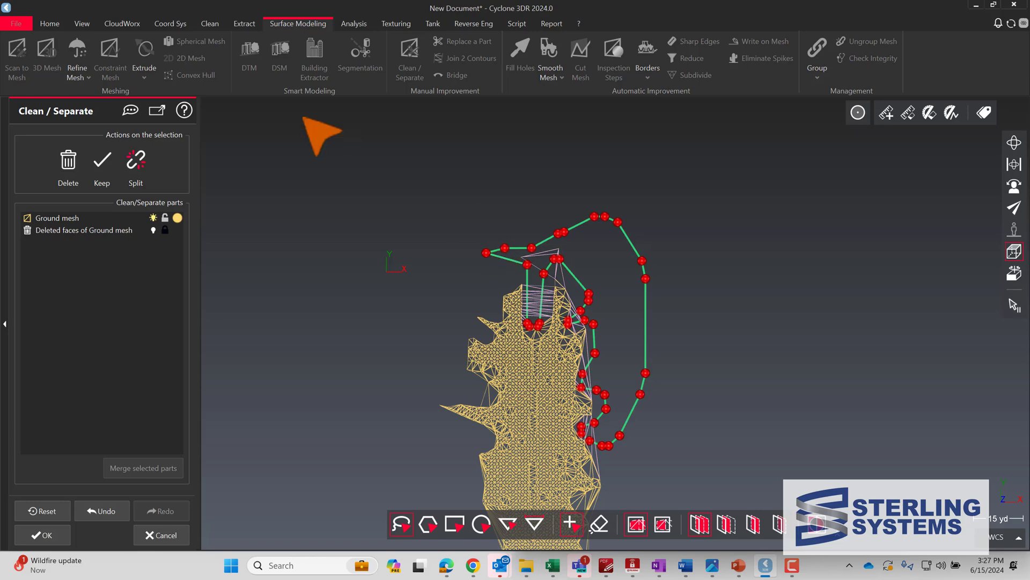
pyautogui.click(68, 170)
pyautogui.scroll(3, 651, 421)
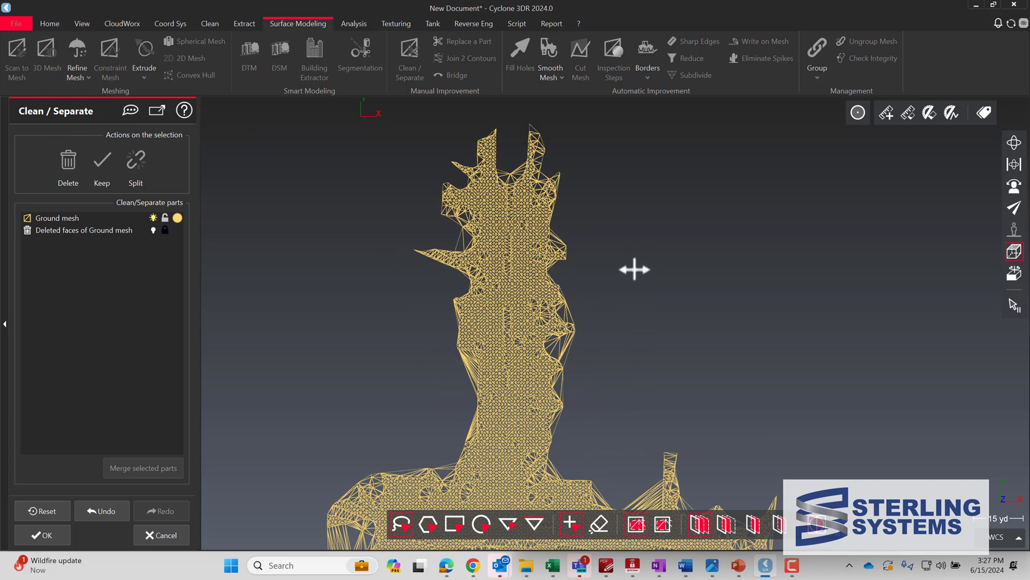
pyautogui.moveTo(583, 338)
pyautogui.mouseDown()
pyautogui.moveTo(559, 340)
pyautogui.moveTo(569, 357)
pyautogui.moveTo(600, 336)
pyautogui.moveTo(570, 310)
pyautogui.moveTo(595, 330)
pyautogui.moveTo(566, 322)
pyautogui.mouseUp()
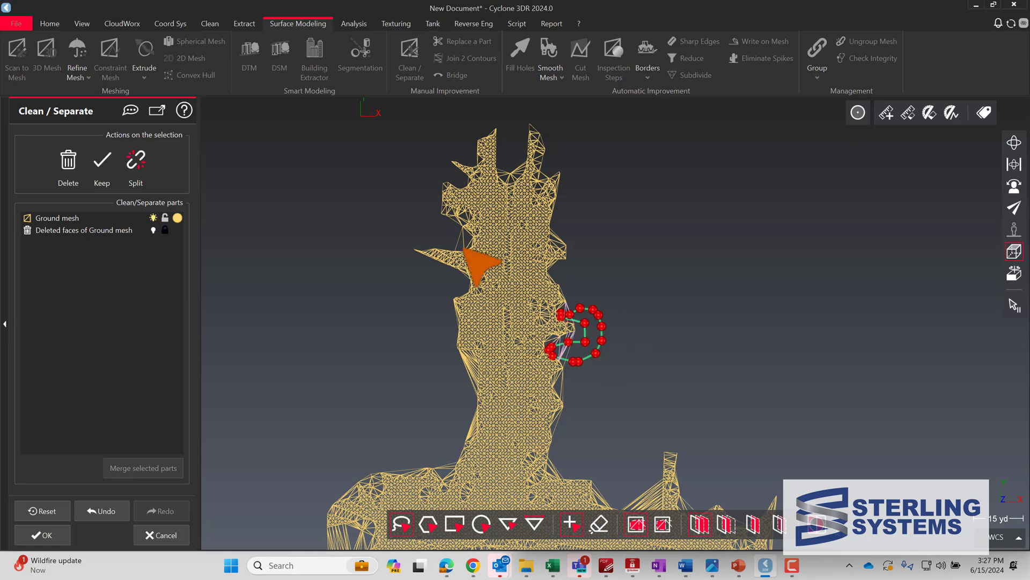
pyautogui.click(66, 164)
# Remove the remaining small patches of stray faces near the left edge and bottom.
pyautogui.scroll(-3, 626, 424)
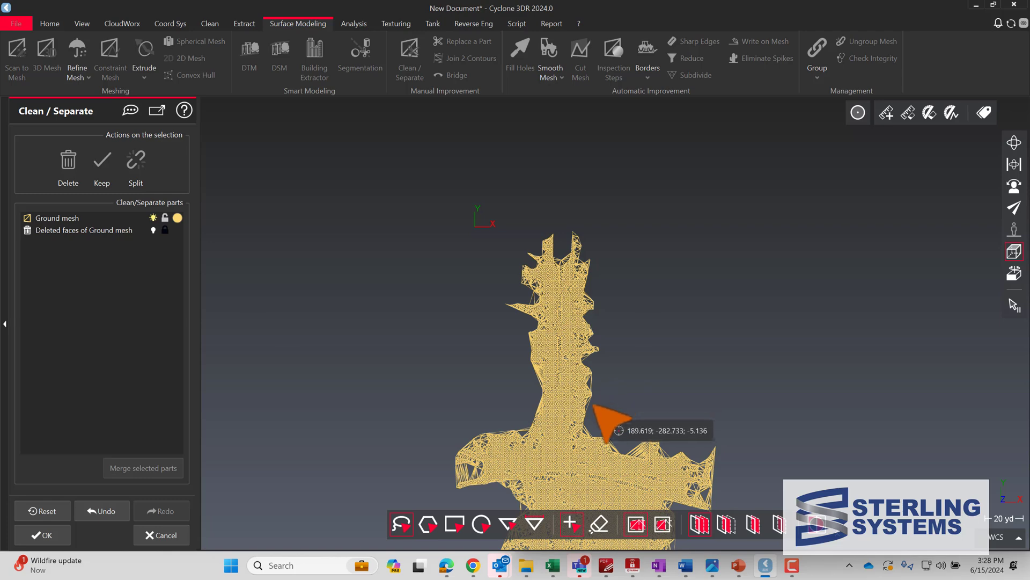
pyautogui.scroll(5, 595, 406)
pyautogui.moveTo(550, 430)
pyautogui.mouseDown()
pyautogui.moveTo(524, 386)
pyautogui.moveTo(591, 348)
pyautogui.moveTo(525, 276)
pyautogui.moveTo(531, 261)
pyautogui.moveTo(581, 264)
pyautogui.mouseUp()
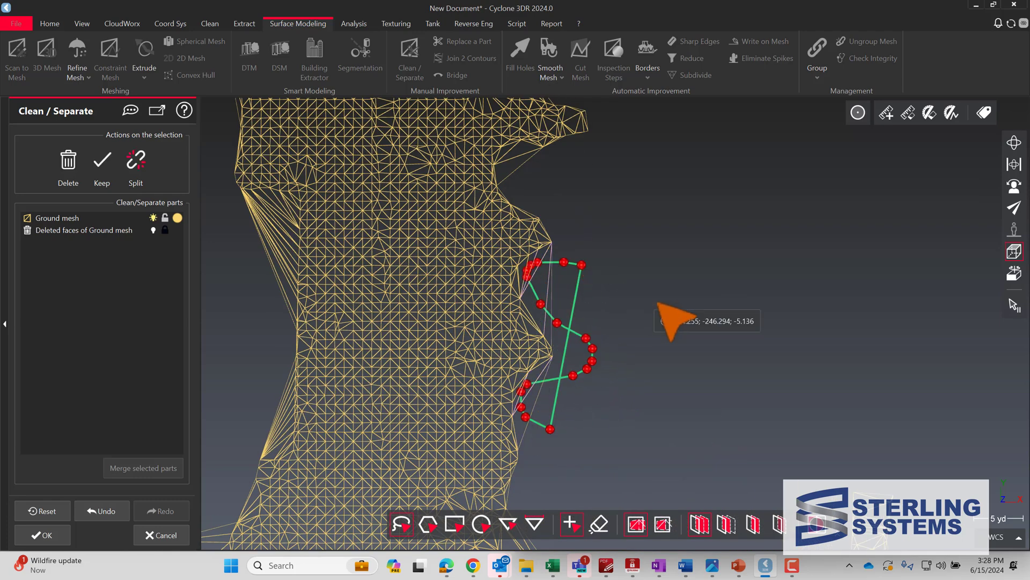
pyautogui.click(67, 161)
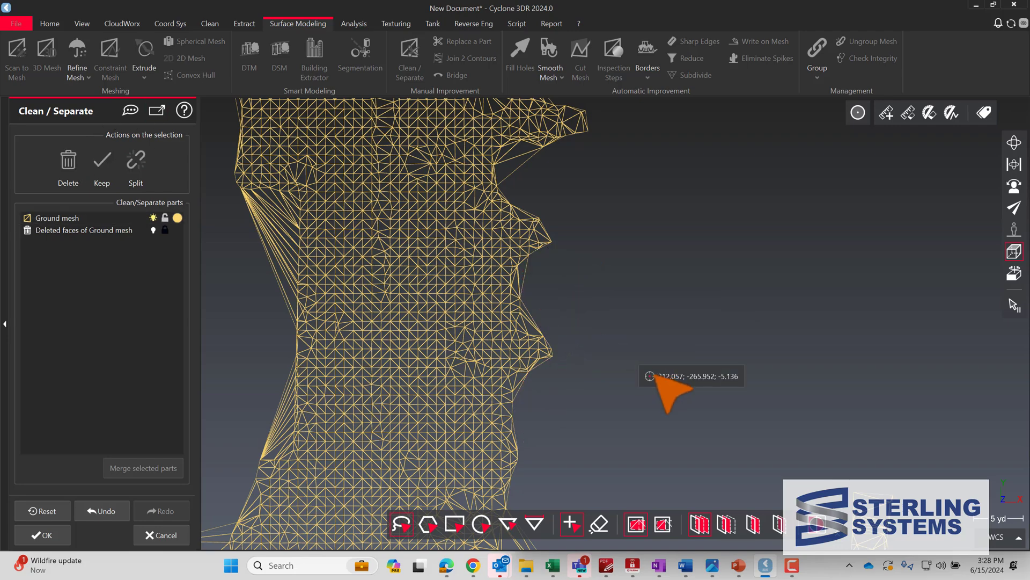
pyautogui.scroll(-4, 650, 370)
pyautogui.moveTo(507, 328)
pyautogui.mouseDown()
pyautogui.moveTo(530, 326)
pyautogui.moveTo(522, 356)
pyautogui.mouseUp()
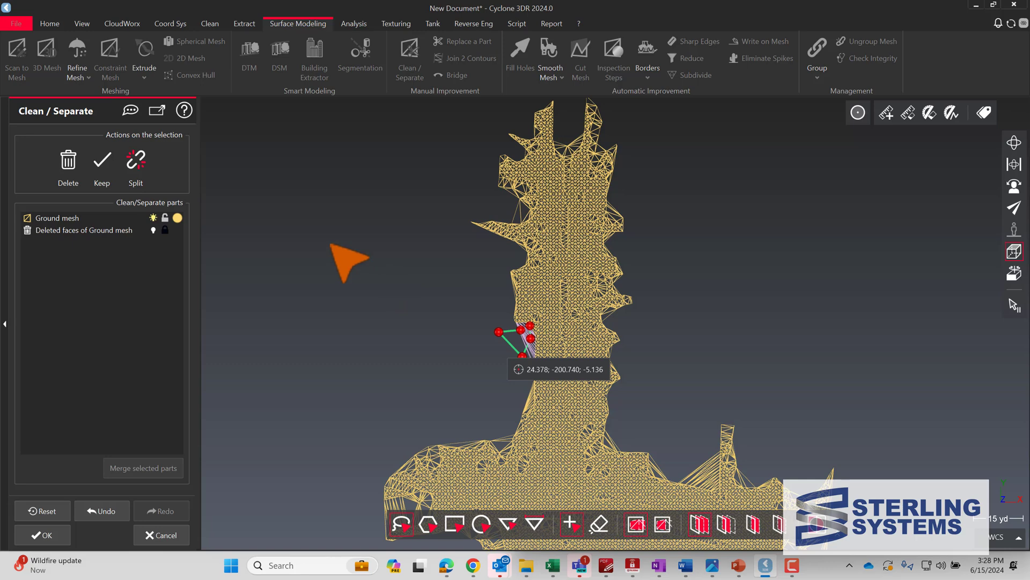
pyautogui.click(74, 183)
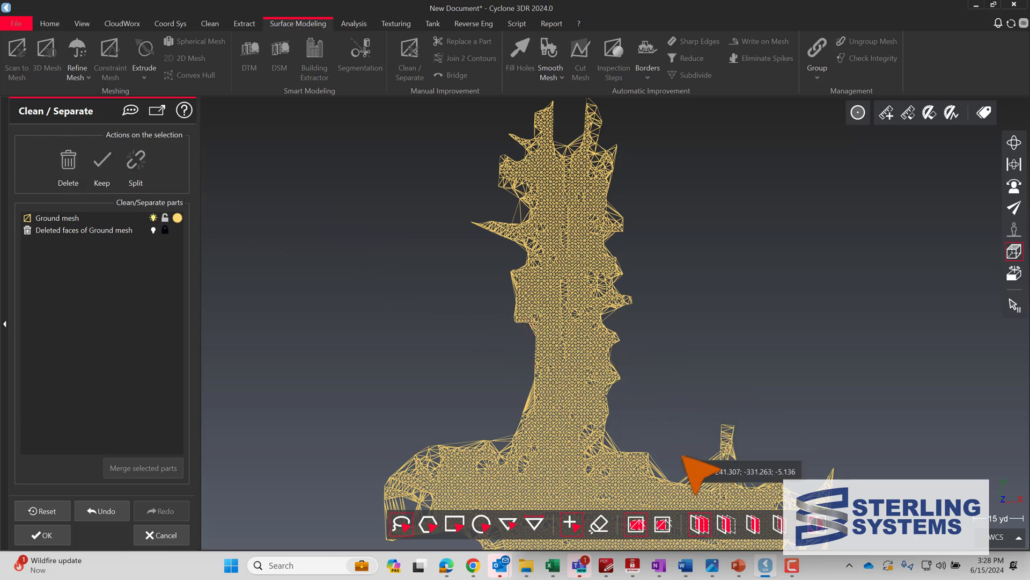
pyautogui.moveTo(687, 467)
pyautogui.mouseDown()
pyautogui.moveTo(709, 485)
pyautogui.moveTo(714, 443)
pyautogui.mouseUp()
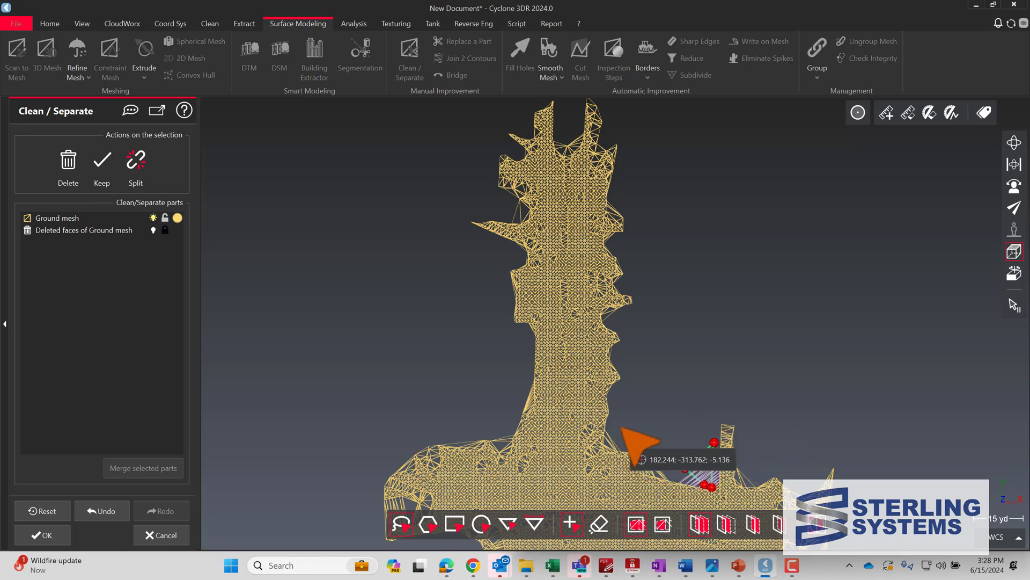
pyautogui.click(77, 164)
pyautogui.moveTo(617, 429)
pyautogui.mouseDown()
pyautogui.moveTo(610, 444)
pyautogui.moveTo(623, 443)
pyautogui.mouseUp()
pyautogui.click(68, 162)
pyautogui.moveTo(674, 473); pyautogui.dragTo(659, 457)
pyautogui.click(69, 165)
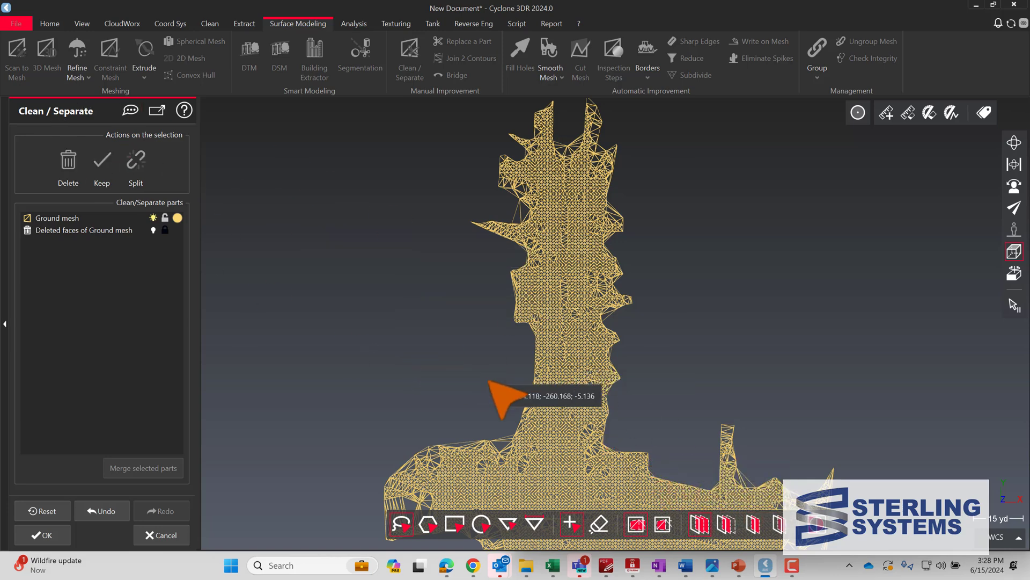
pyautogui.moveTo(503, 452); pyautogui.dragTo(494, 437)
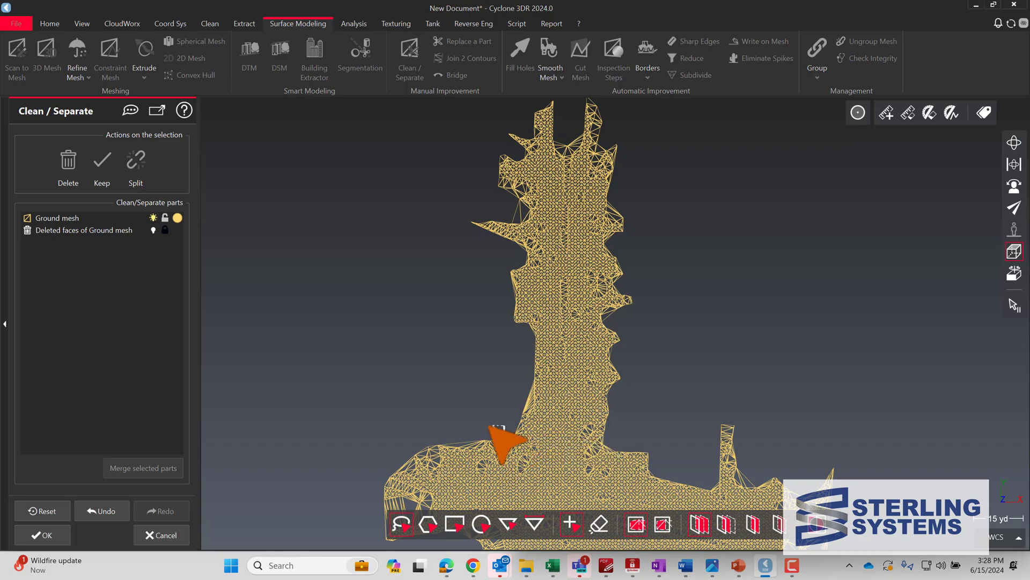
pyautogui.click(69, 160)
# Delete the mesh's protruding tip and re-centre the whole cleaned mesh in view.
pyautogui.scroll(5, 523, 376)
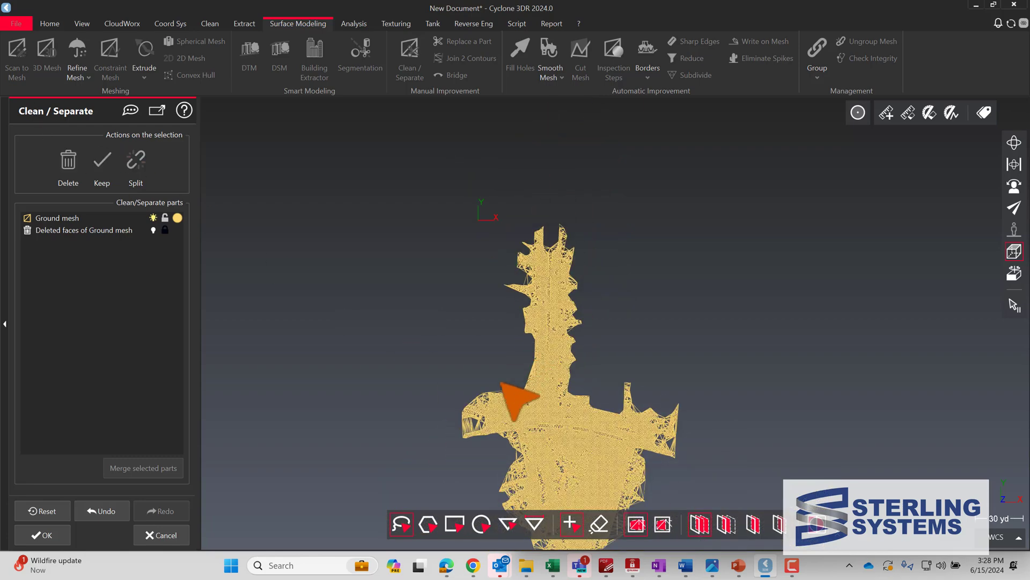
pyautogui.moveTo(426, 400)
pyautogui.mouseDown()
pyautogui.moveTo(493, 408)
pyautogui.moveTo(425, 435)
pyautogui.mouseUp()
pyautogui.click(77, 163)
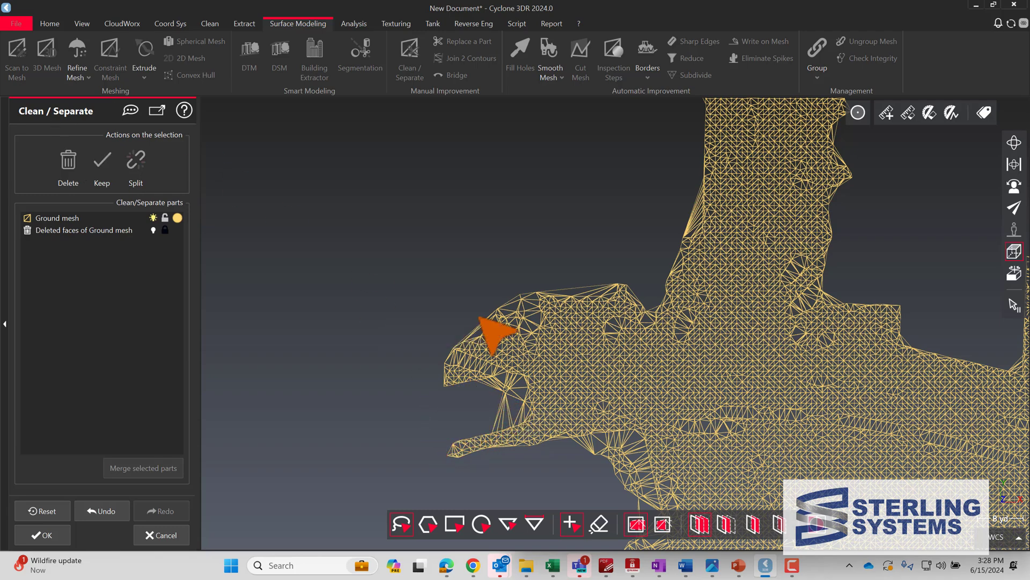
pyautogui.scroll(-5, 660, 375)
pyautogui.moveTo(680, 384); pyautogui.dragTo(547, 380, button='middle')
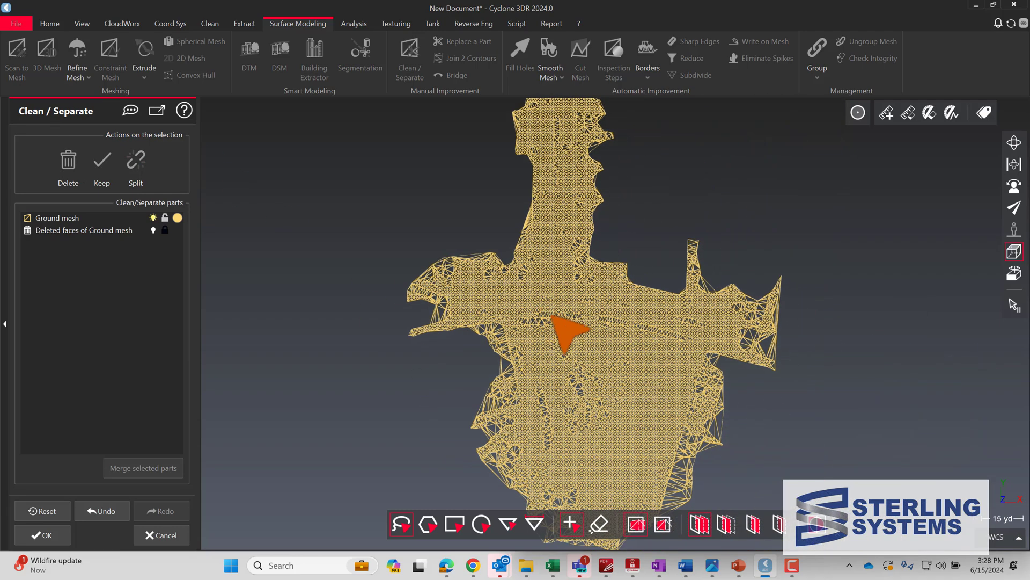
pyautogui.scroll(-2, 604, 344)
pyautogui.scroll(-4, 604, 352)
pyautogui.moveTo(589, 348); pyautogui.dragTo(559, 369, button='middle')
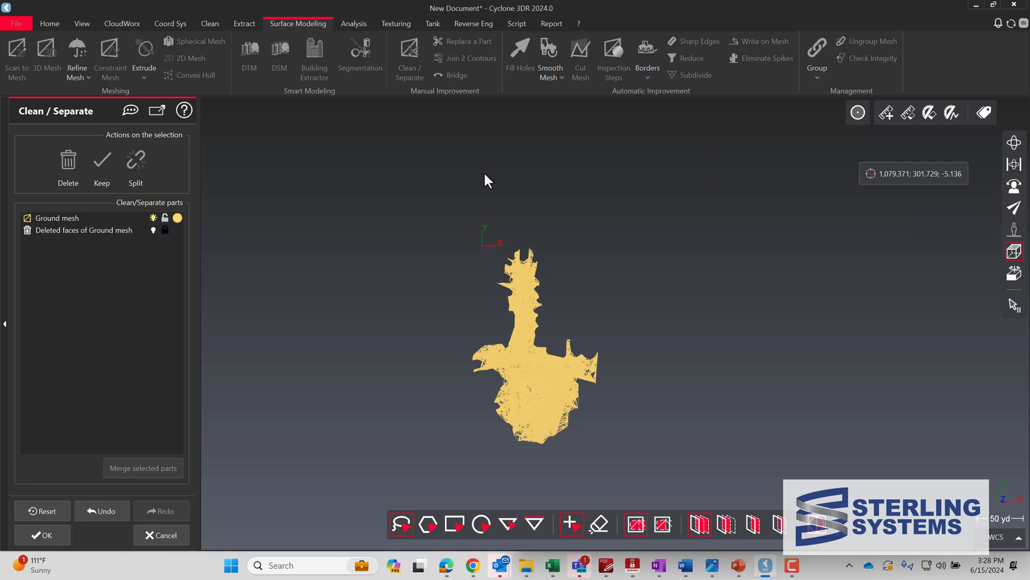
# Exit Clean / Separate, select the trimmed ground mesh, and show the Extract tools.
pyautogui.press('Escape')
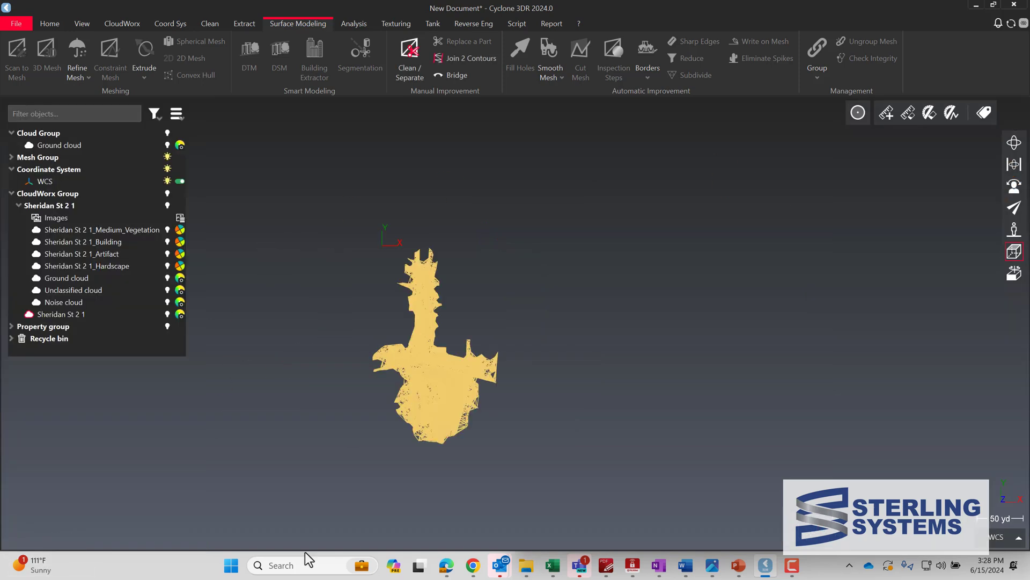
pyautogui.moveTo(439, 390)
pyautogui.mouseDown()
pyautogui.moveTo(471, 398)
pyautogui.moveTo(453, 373)
pyautogui.mouseUp()
pyautogui.moveTo(453, 373)
pyautogui.mouseDown(button='right')
pyautogui.moveTo(651, 337)
pyautogui.moveTo(559, 346)
pyautogui.moveTo(559, 360)
pyautogui.mouseUp(button='right')
pyautogui.moveTo(558, 353); pyautogui.dragTo(588, 369)
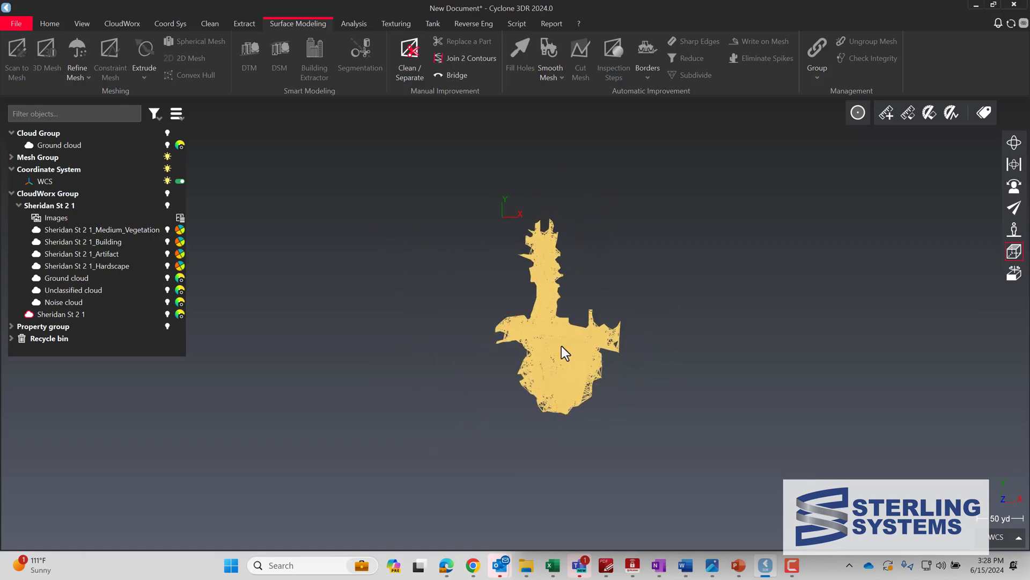
pyautogui.scroll(5, 562, 346)
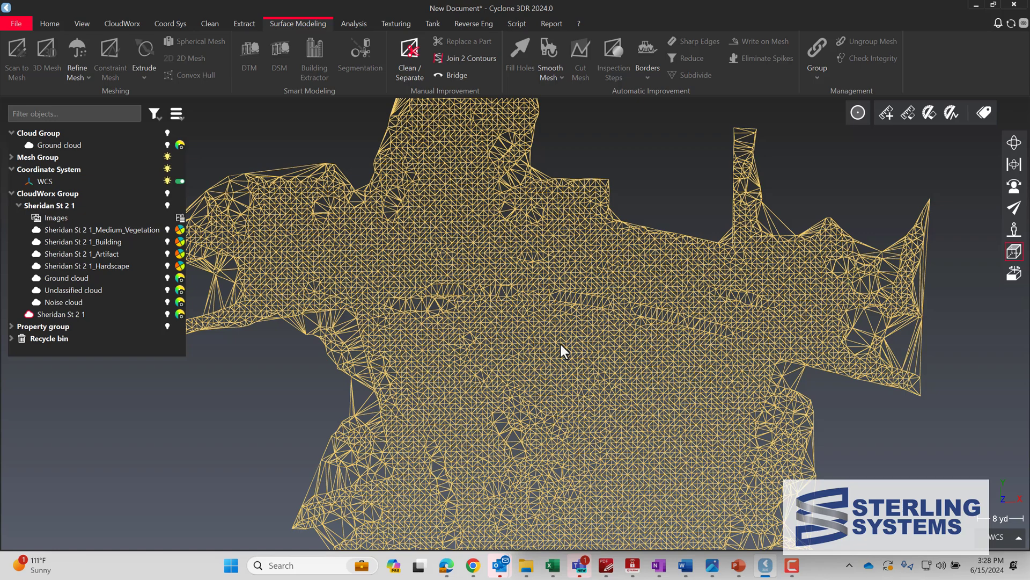
pyautogui.click(561, 344)
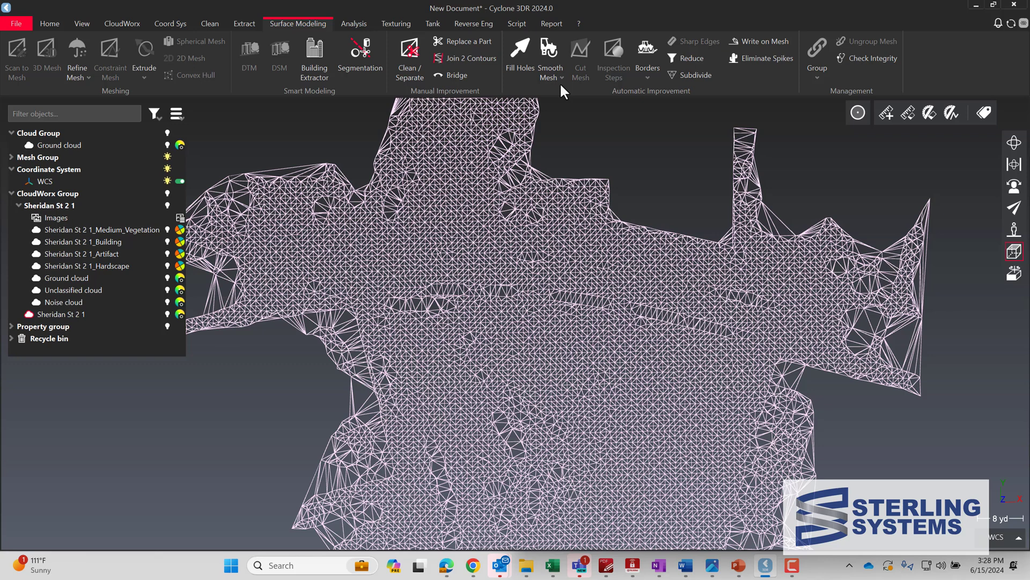
pyautogui.click(358, 24)
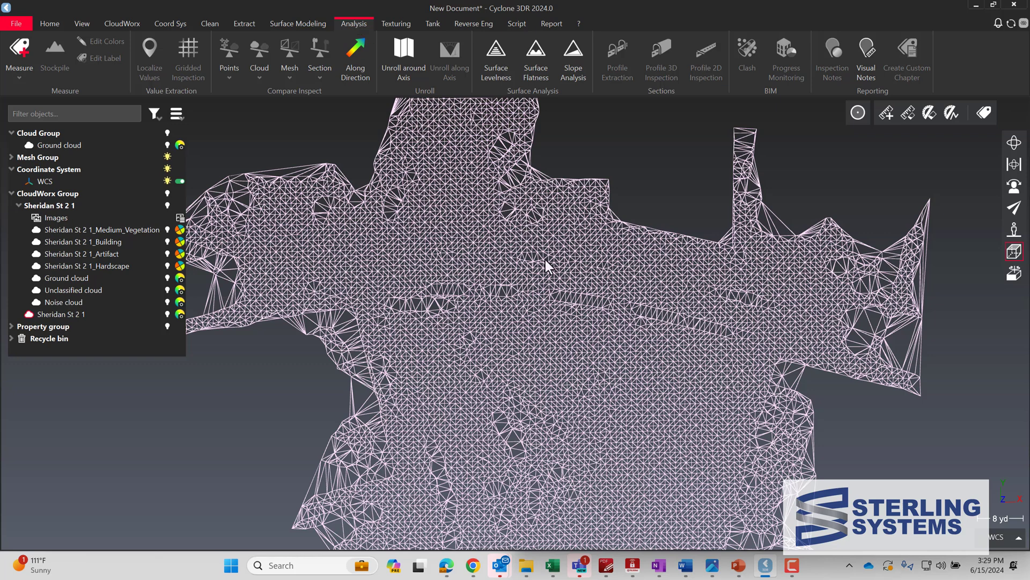
pyautogui.click(256, 23)
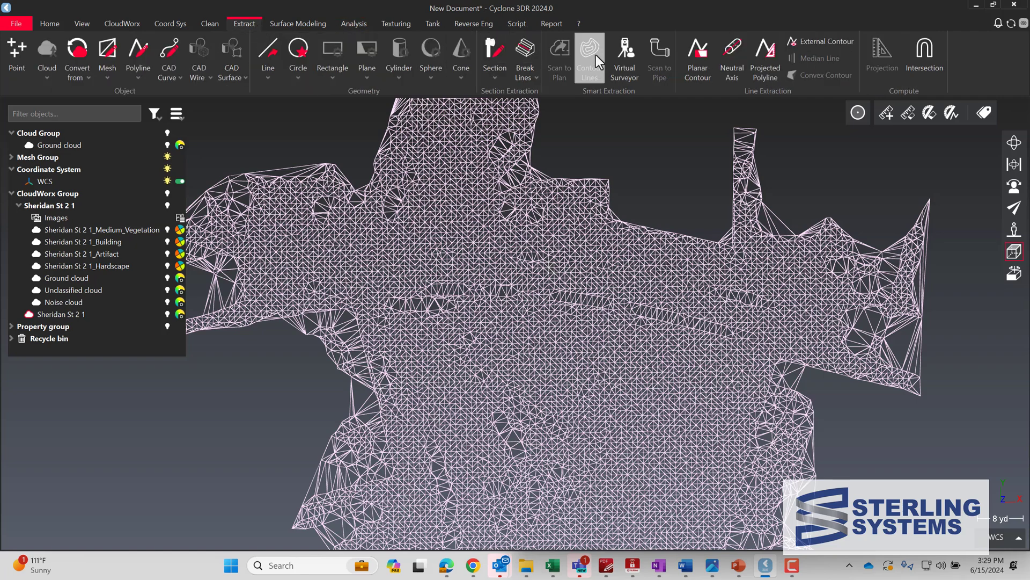
# Open Contour Lines on the ground mesh with 1 ft step and major contours every 5.
pyautogui.click(596, 55)
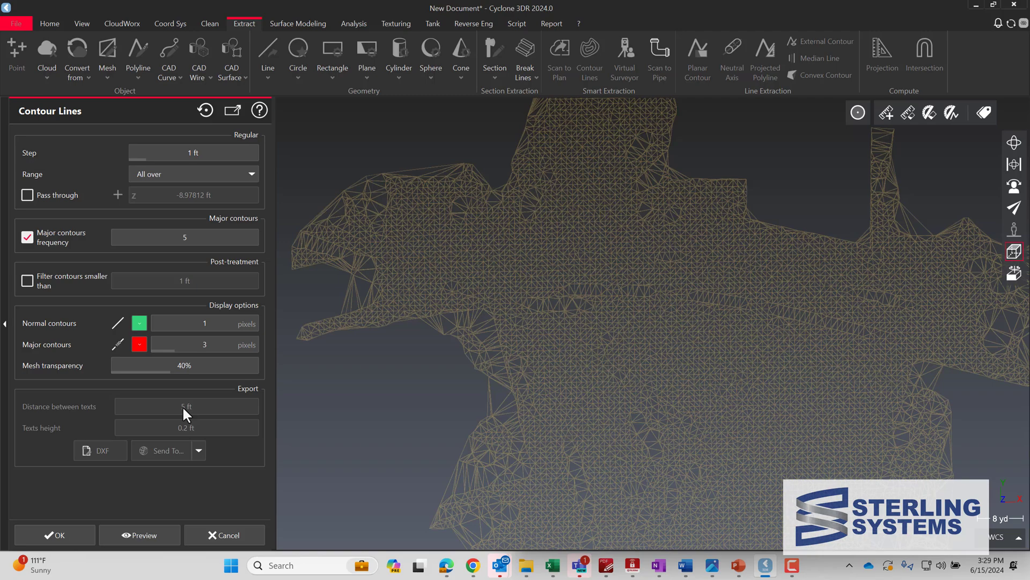
# Create the contour lines and toggle mesh and cloud visibility to inspect them.
pyautogui.click(62, 539)
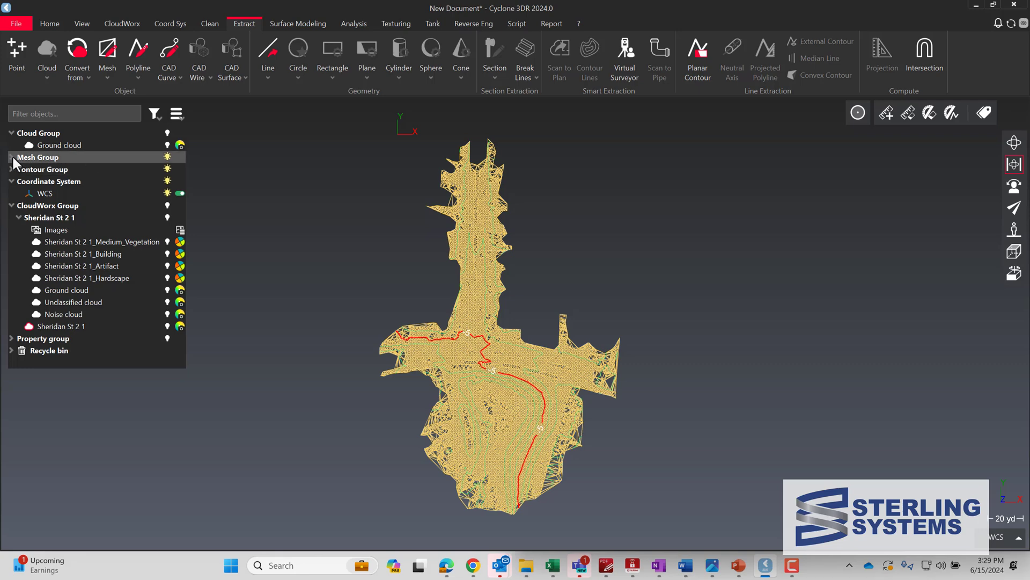
pyautogui.doubleClick(42, 159)
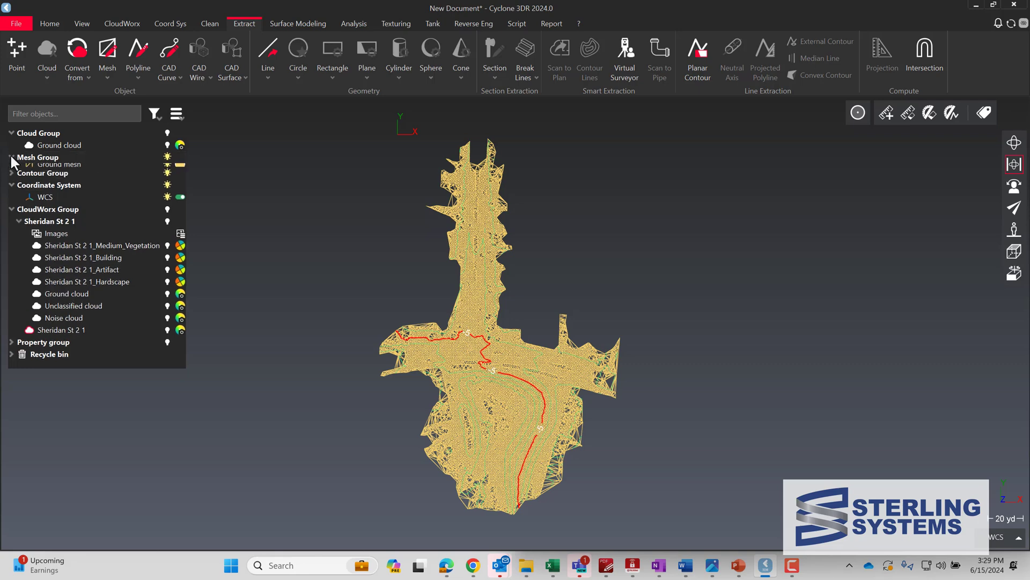
pyautogui.click(167, 169)
pyautogui.scroll(-3, 530, 395)
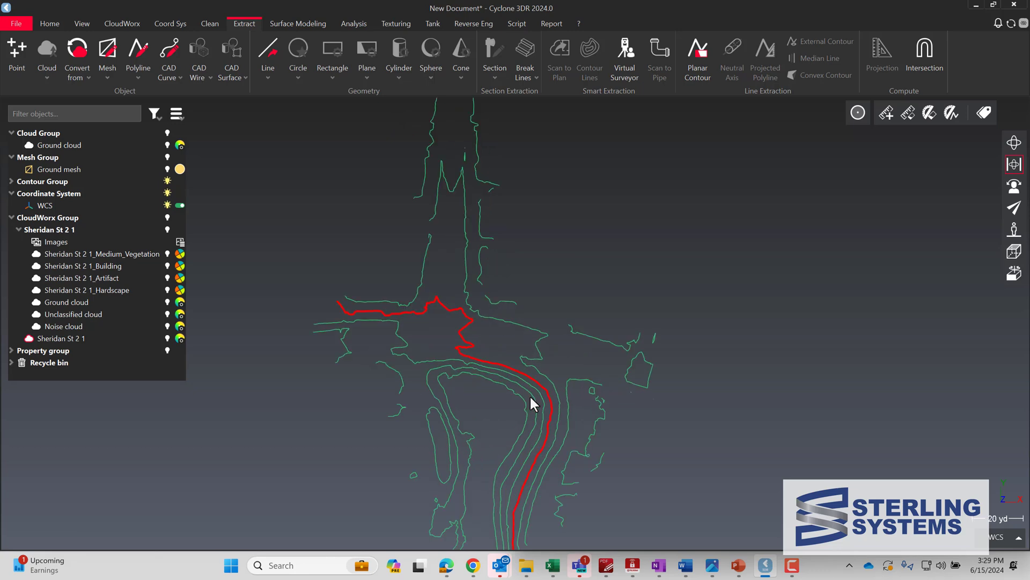
pyautogui.scroll(-1, 529, 395)
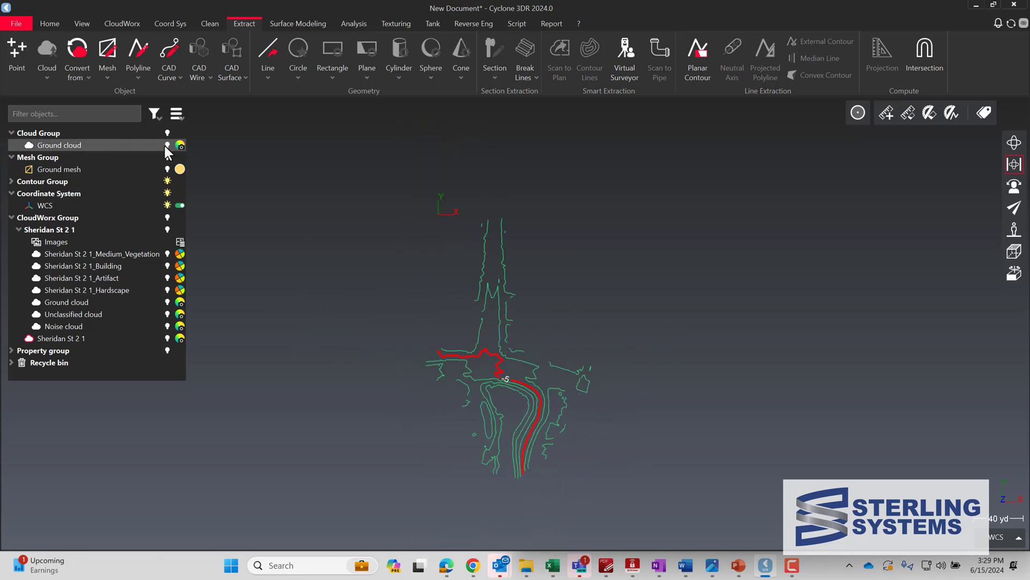
pyautogui.click(167, 145)
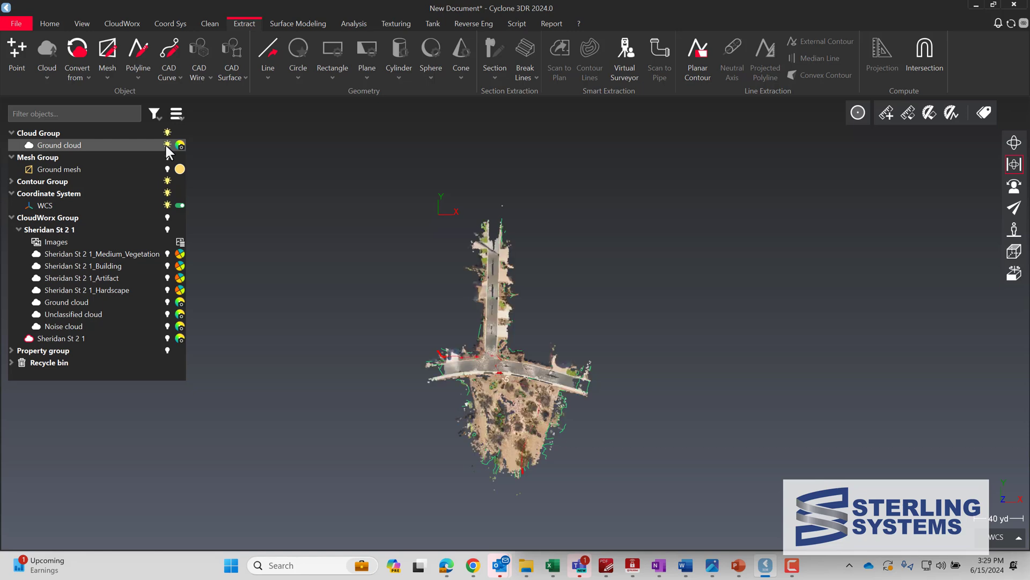
pyautogui.click(167, 145)
pyautogui.click(167, 169)
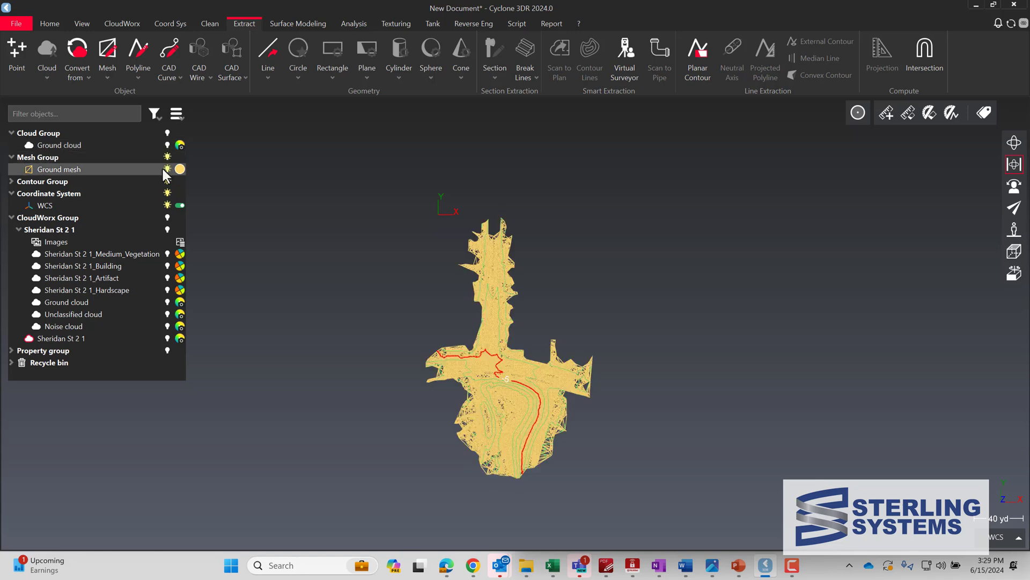
# Switch the ground mesh representation to Smooth shading.
pyautogui.rightClick(488, 280)
pyautogui.moveTo(537, 263)
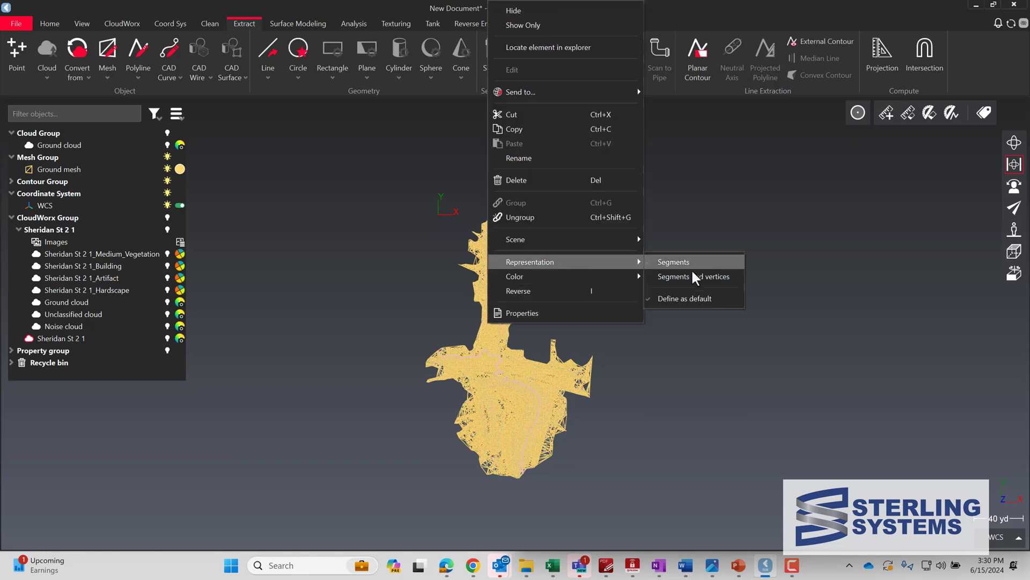
pyautogui.click(672, 275)
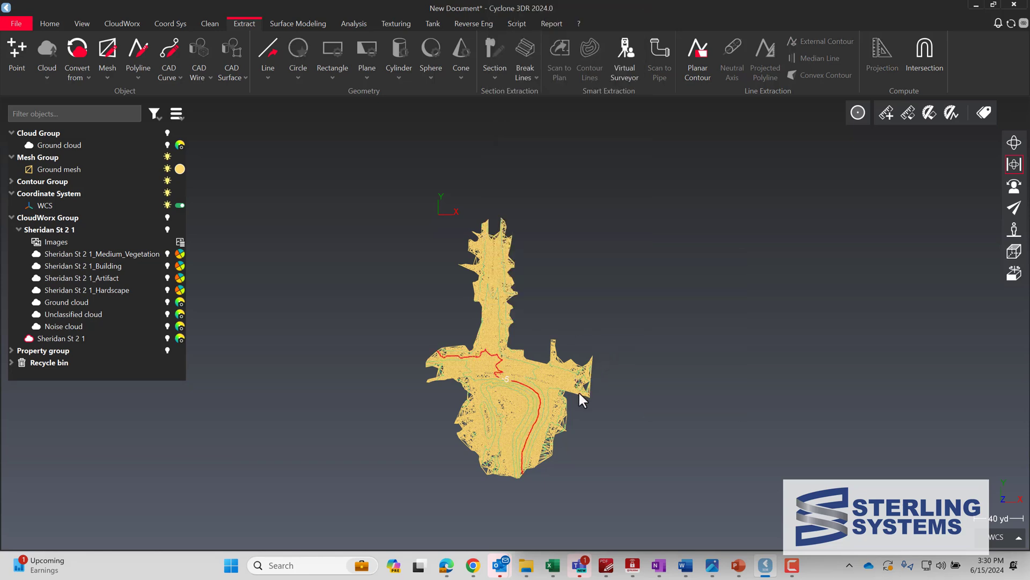
pyautogui.click(543, 457)
pyautogui.rightClick(544, 458)
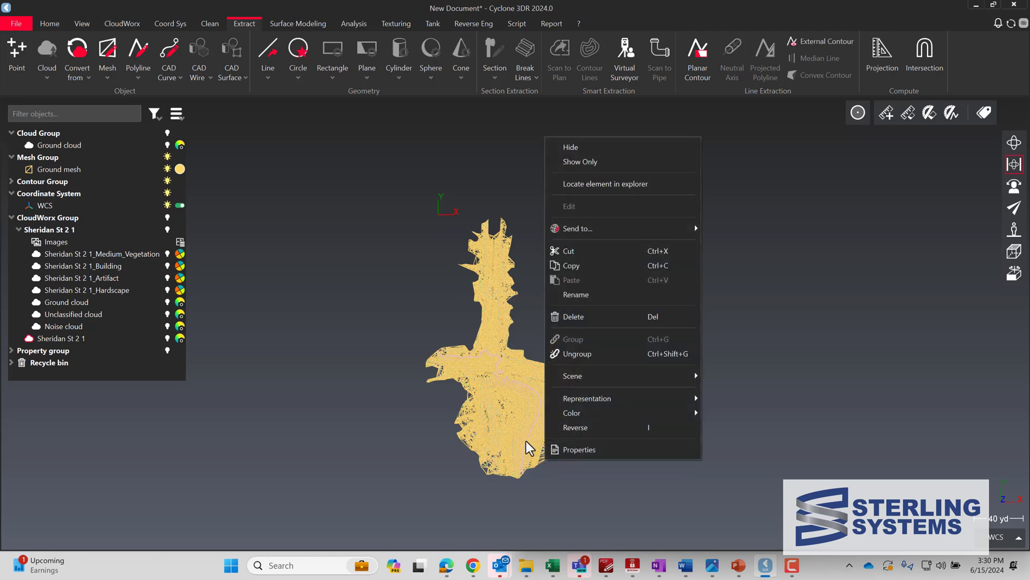
pyautogui.click(374, 379)
pyautogui.scroll(5, 511, 410)
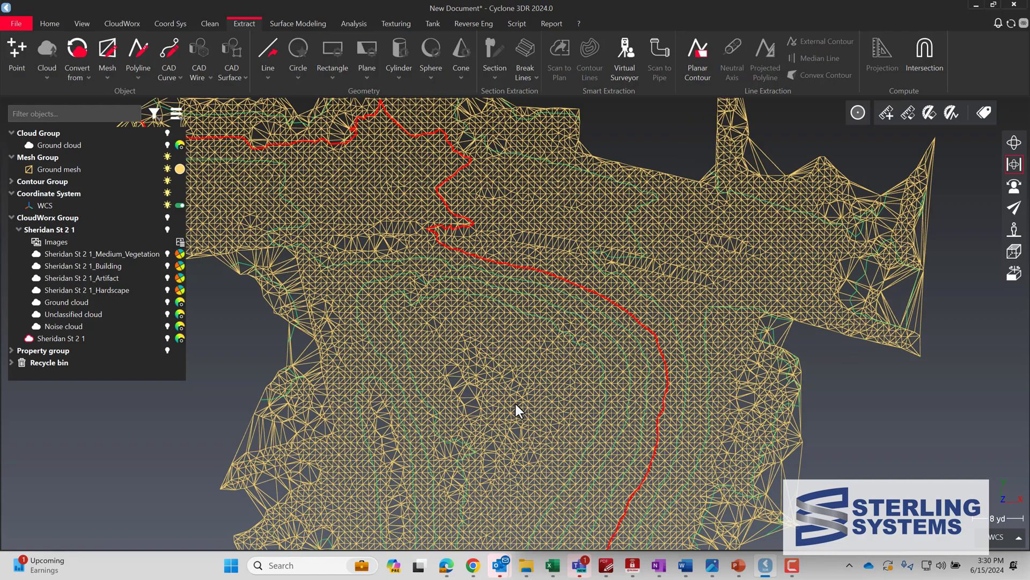
pyautogui.click(524, 399)
pyautogui.rightClick(519, 398)
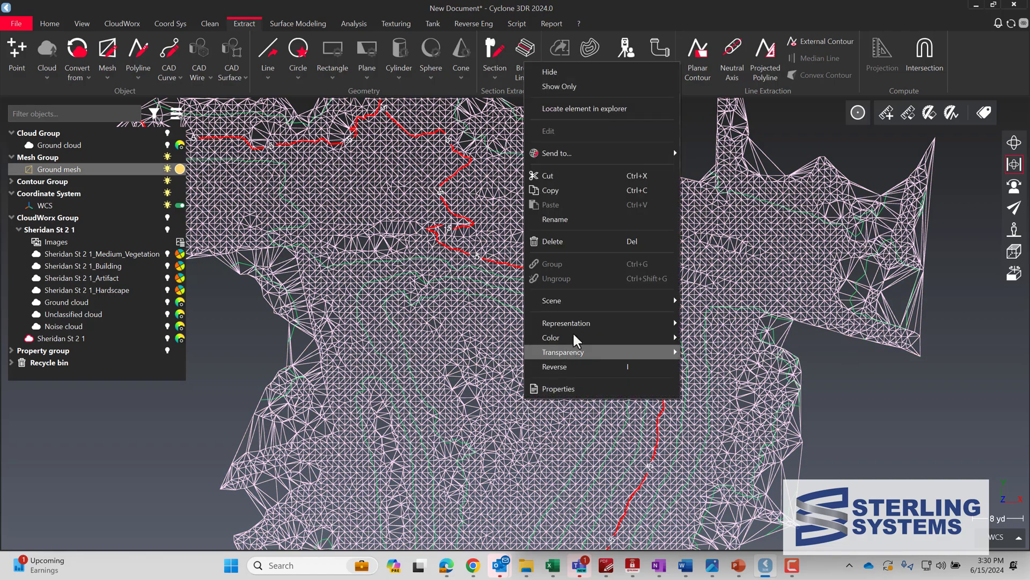
pyautogui.moveTo(583, 319)
pyautogui.click(719, 324)
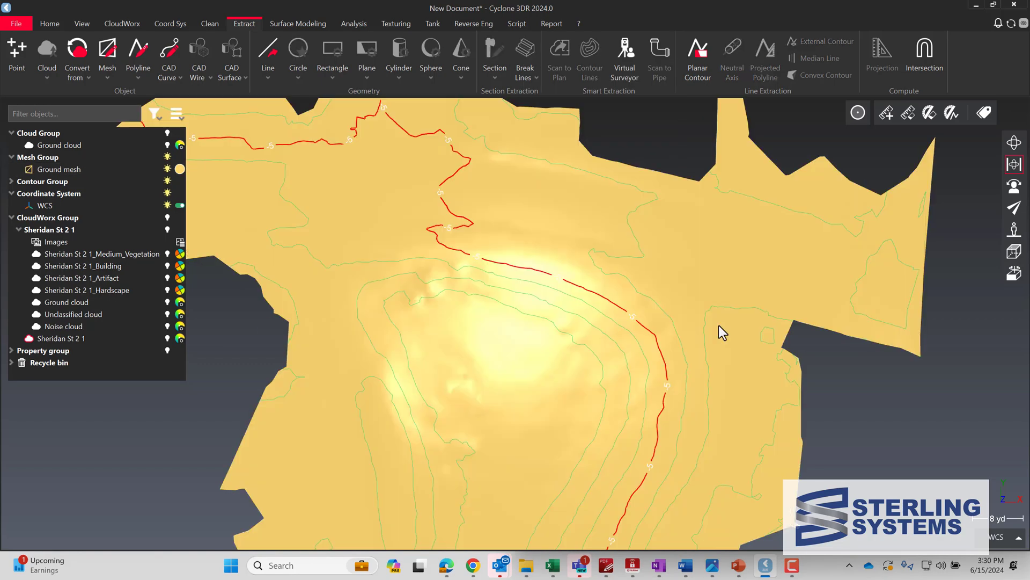
# Display the Ground cloud instead of the ground mesh, with the whole site in view.
pyautogui.scroll(-5, 617, 386)
pyautogui.moveTo(569, 373); pyautogui.dragTo(541, 392)
pyautogui.scroll(3, 513, 318)
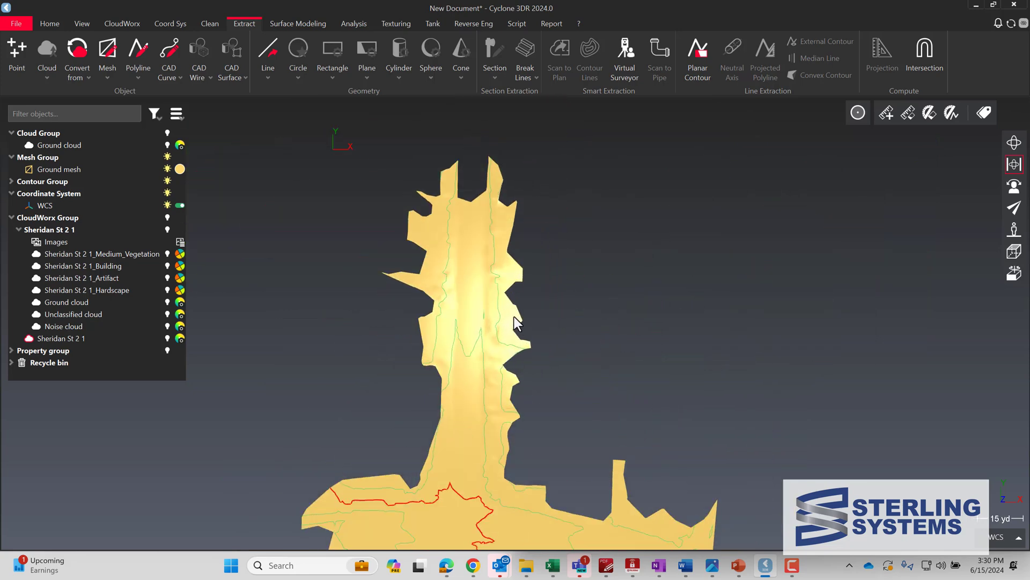
pyautogui.scroll(-1, 513, 317)
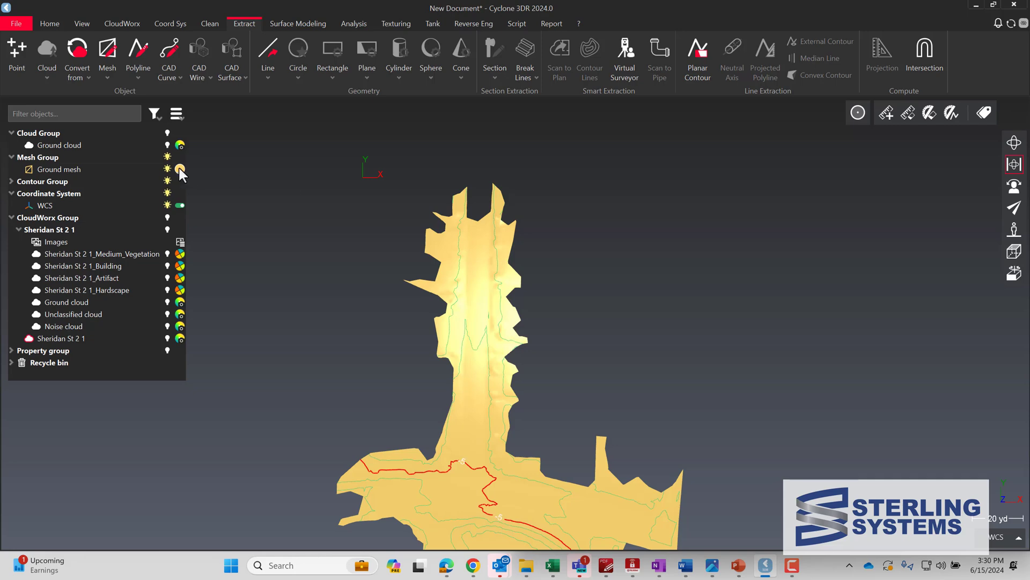
pyautogui.click(167, 145)
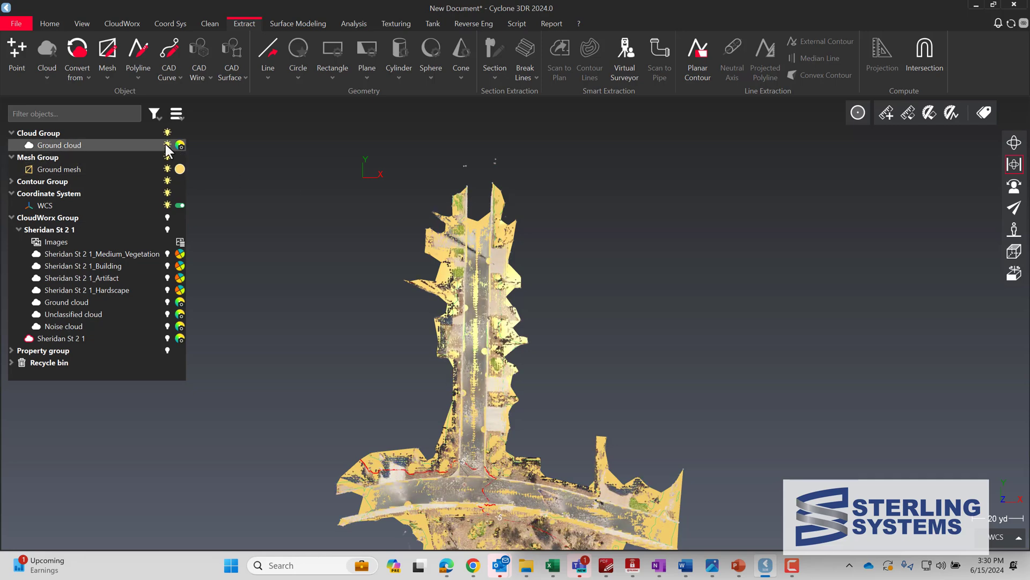
pyautogui.click(167, 169)
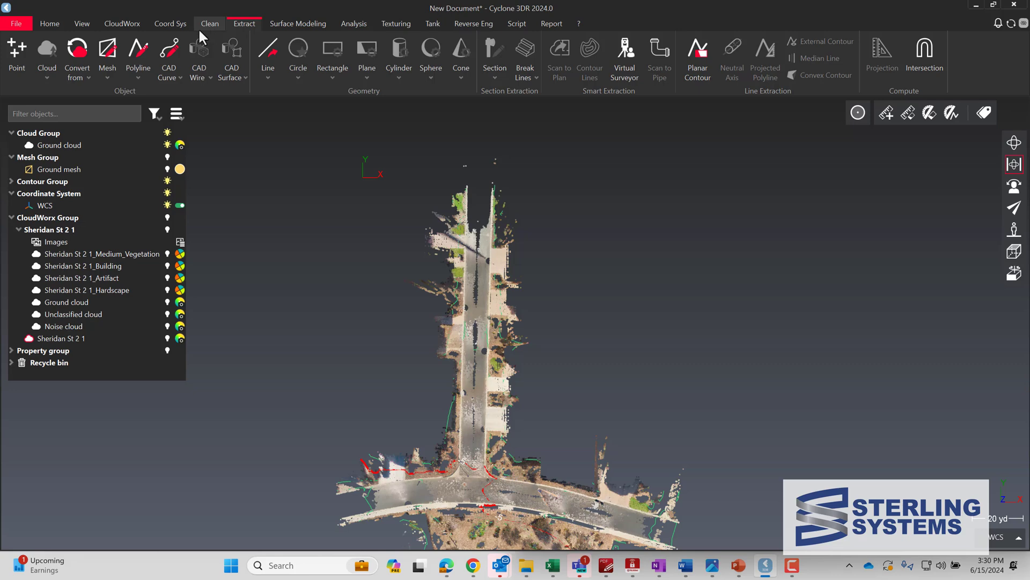
pyautogui.click(137, 72)
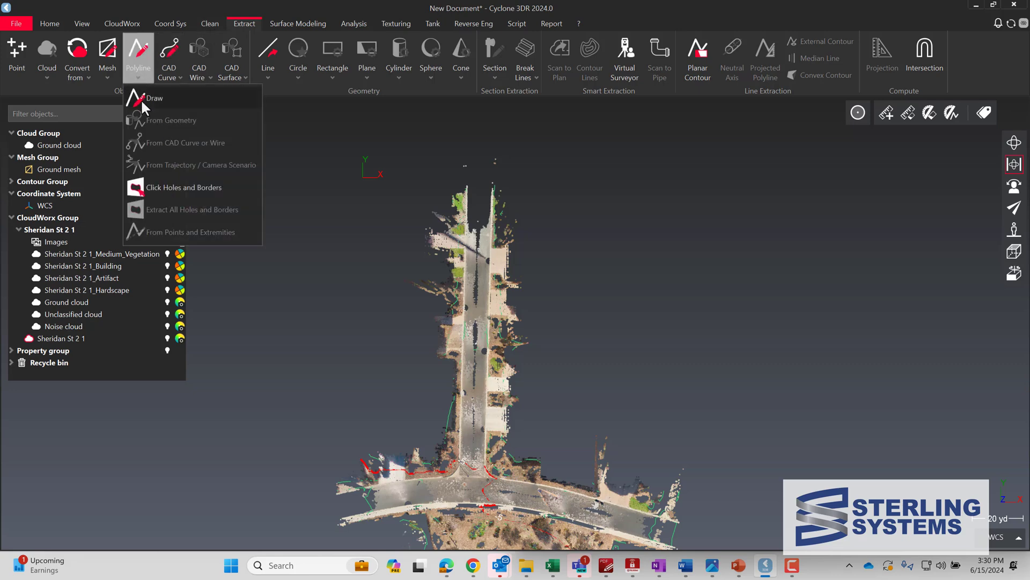
# Draw a two-point polyline down the middle of the road on the Ground cloud.
pyautogui.click(141, 99)
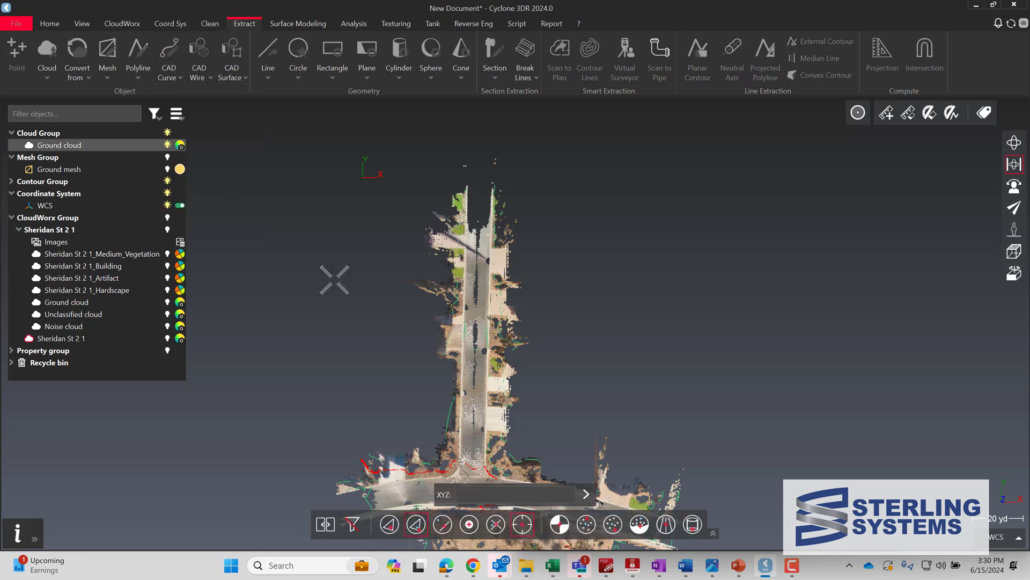
pyautogui.click(389, 524)
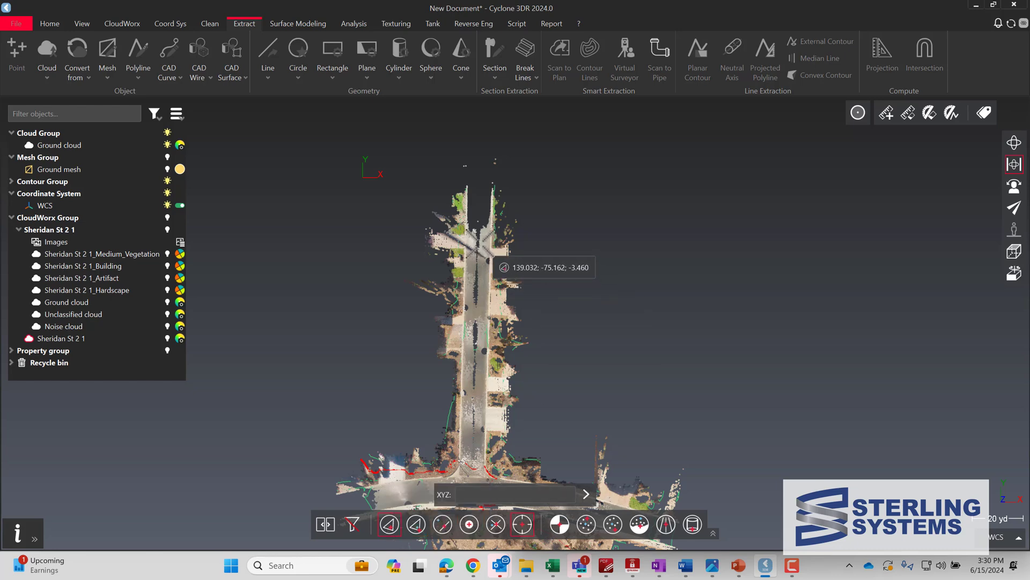
pyautogui.click(472, 241)
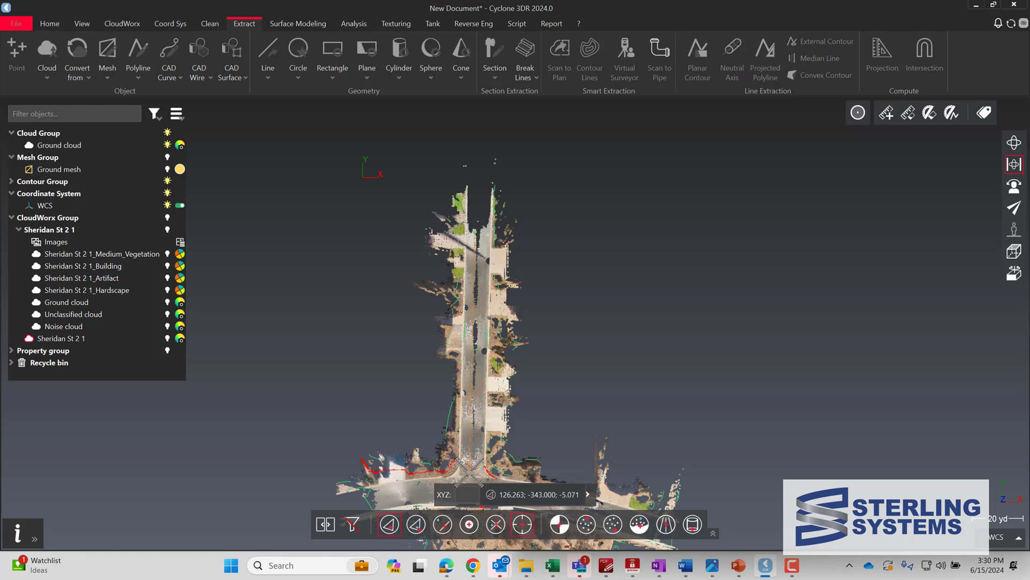
pyautogui.scroll(-1, 470, 473)
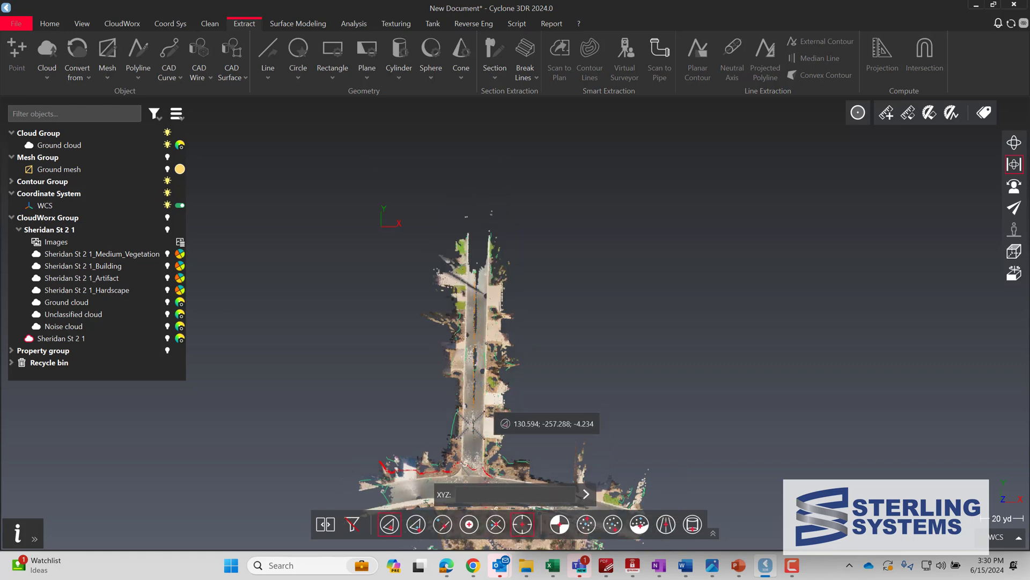
pyautogui.click(473, 475)
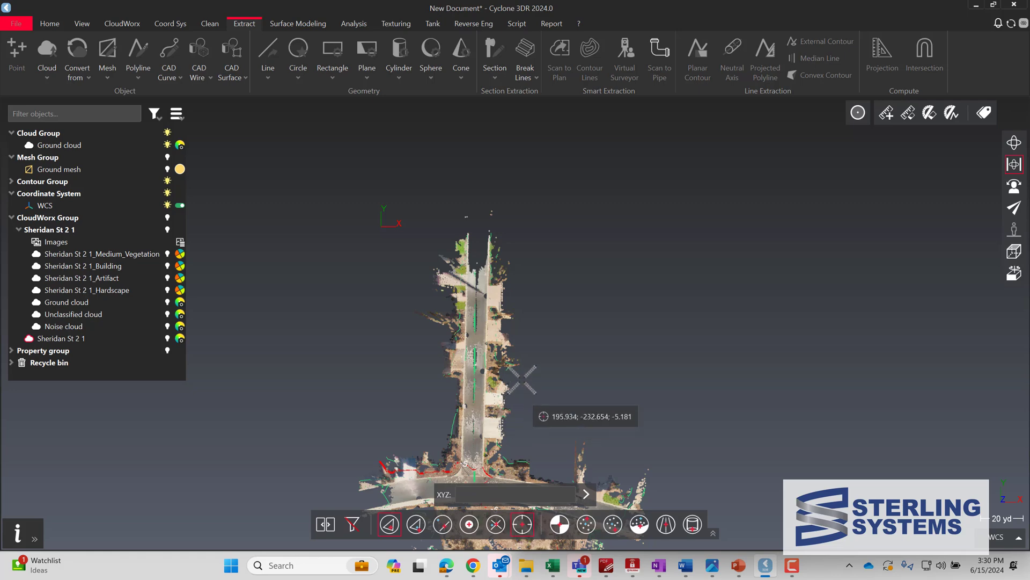
pyautogui.press('Escape')
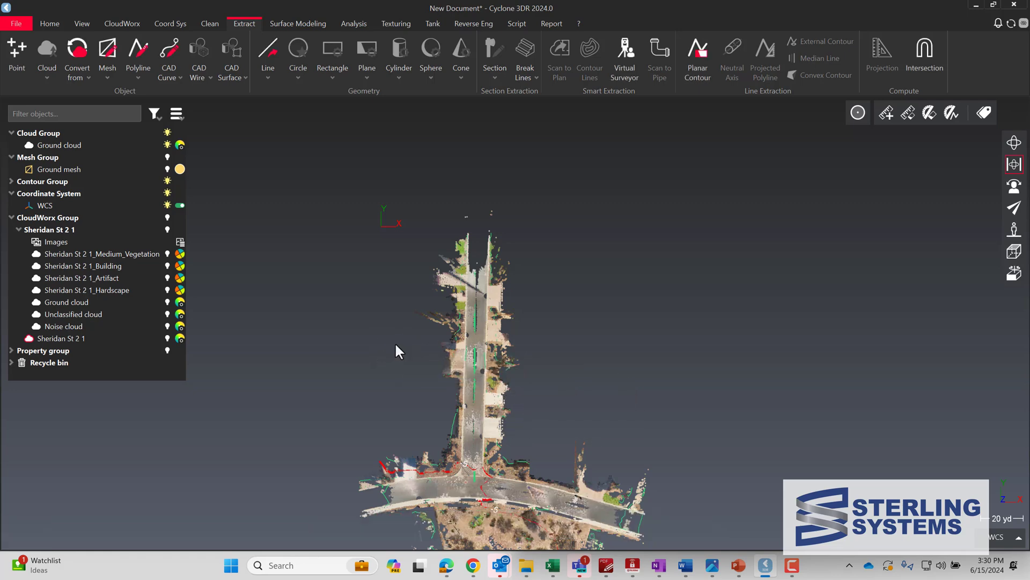
pyautogui.click(476, 323)
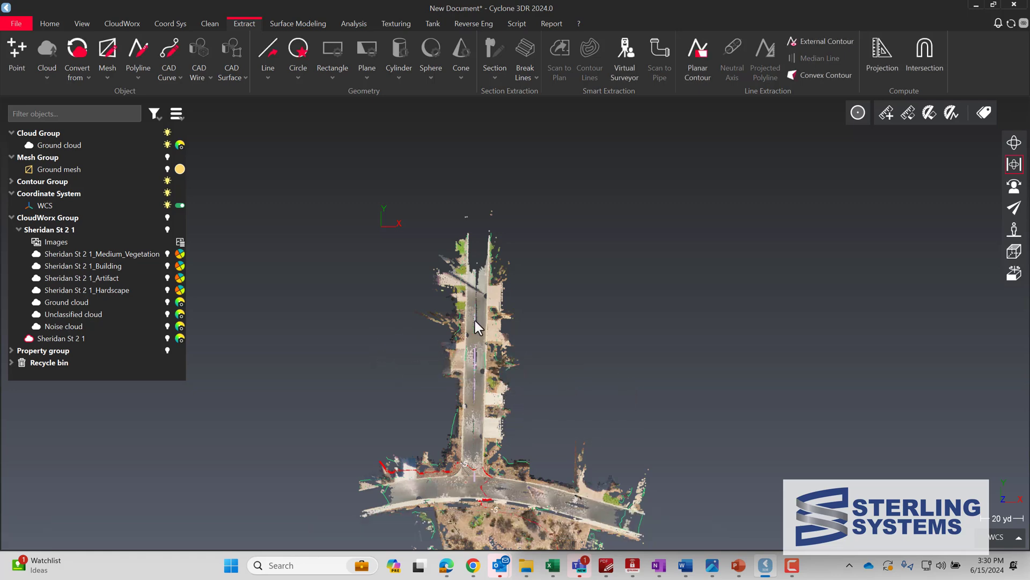
pyautogui.click(485, 321)
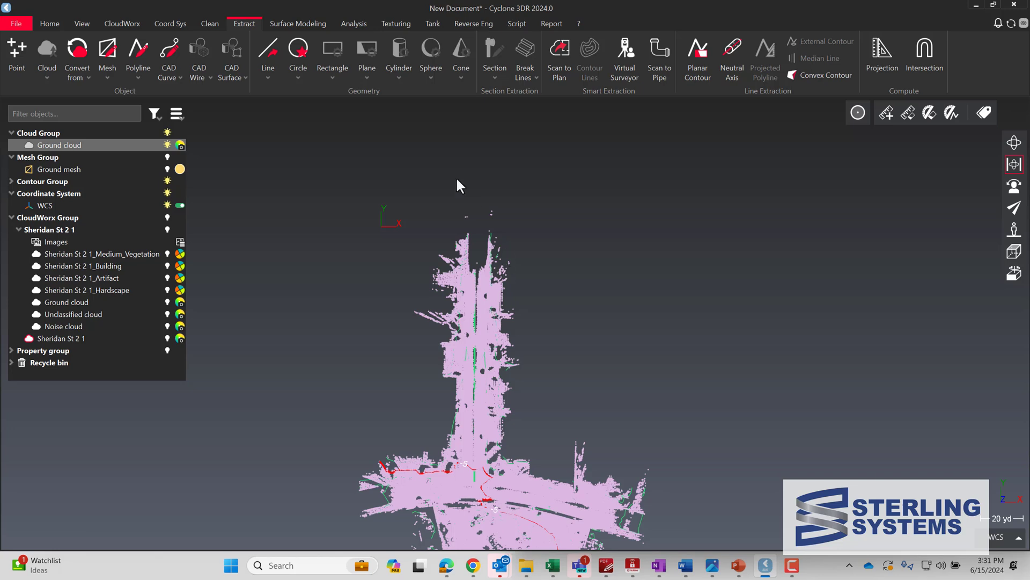
# Select the new Polyline in Contour Group, show the Ground mesh and hide the Ground cloud.
pyautogui.click(352, 24)
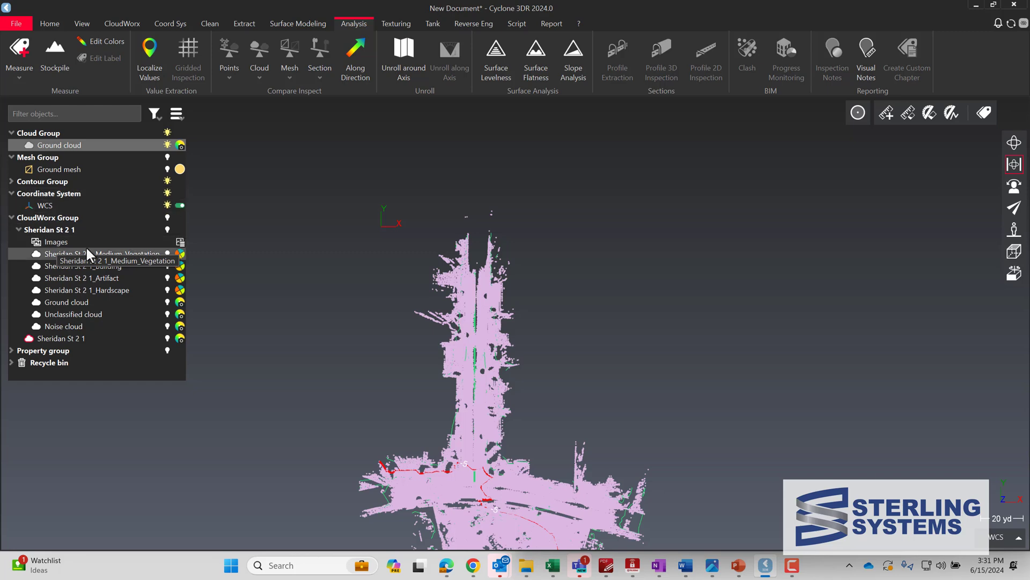
pyautogui.click(11, 351)
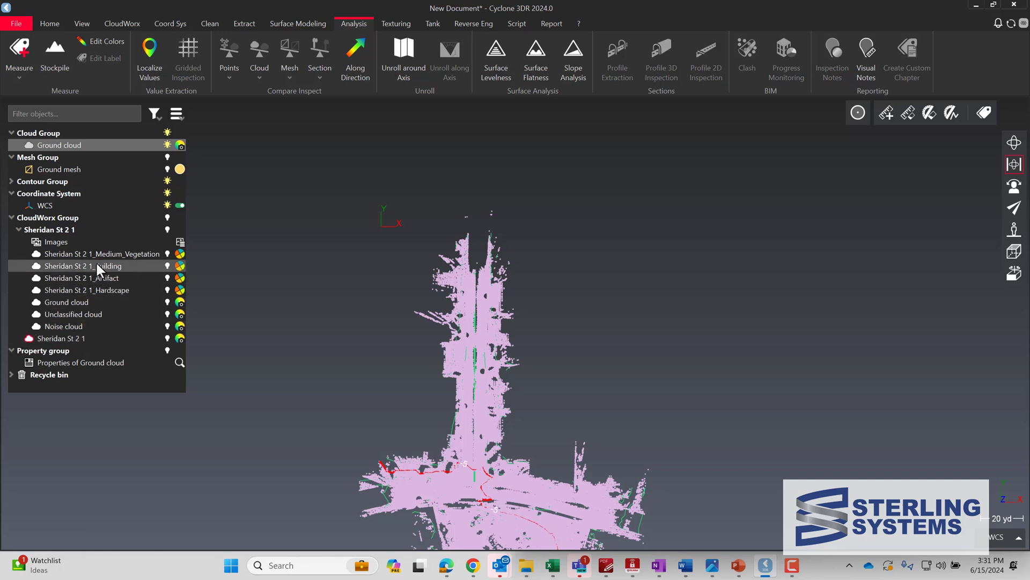
pyautogui.click(11, 182)
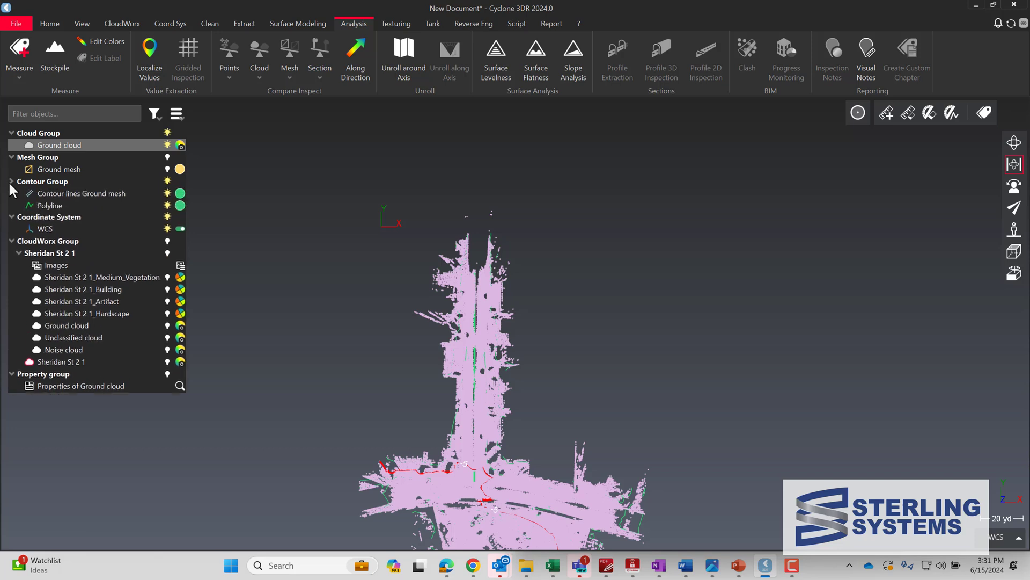
pyautogui.click(50, 205)
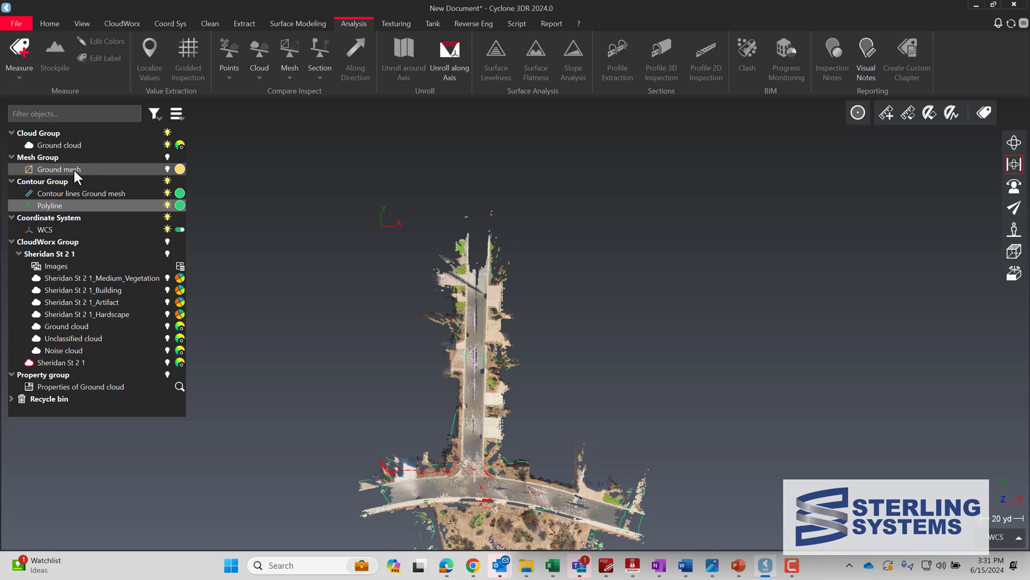
pyautogui.moveTo(73, 169)
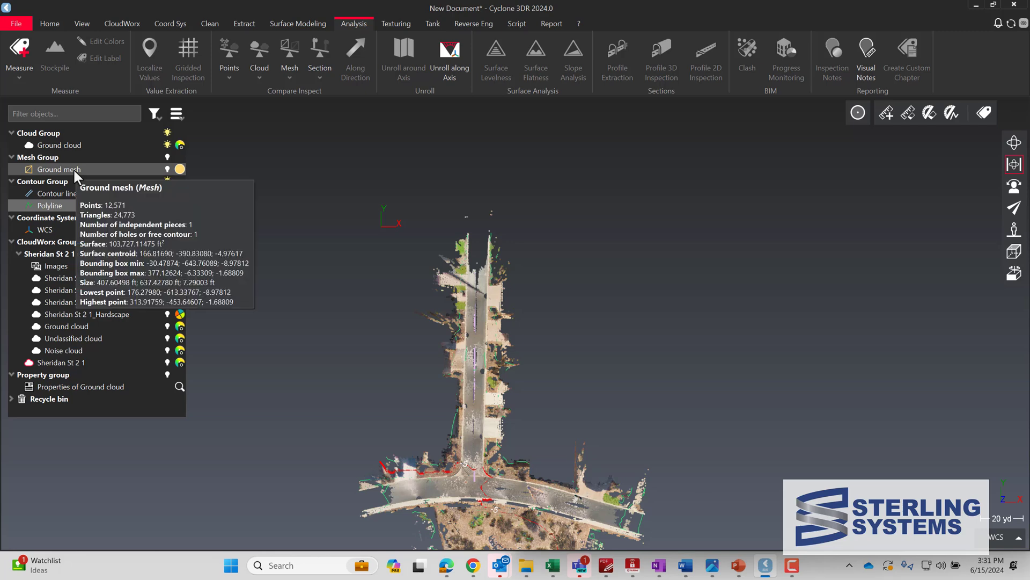
pyautogui.click(168, 169)
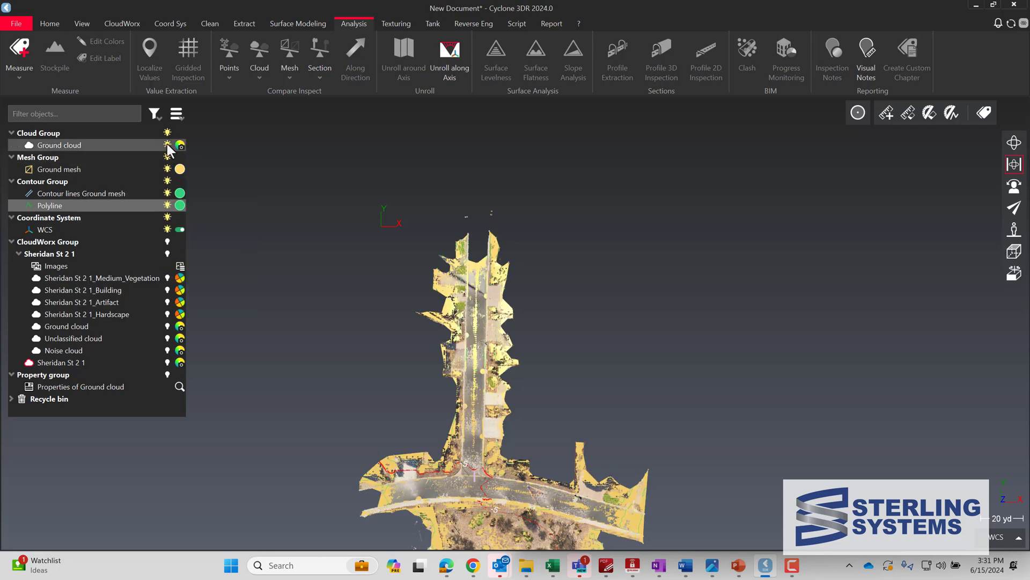
pyautogui.click(167, 145)
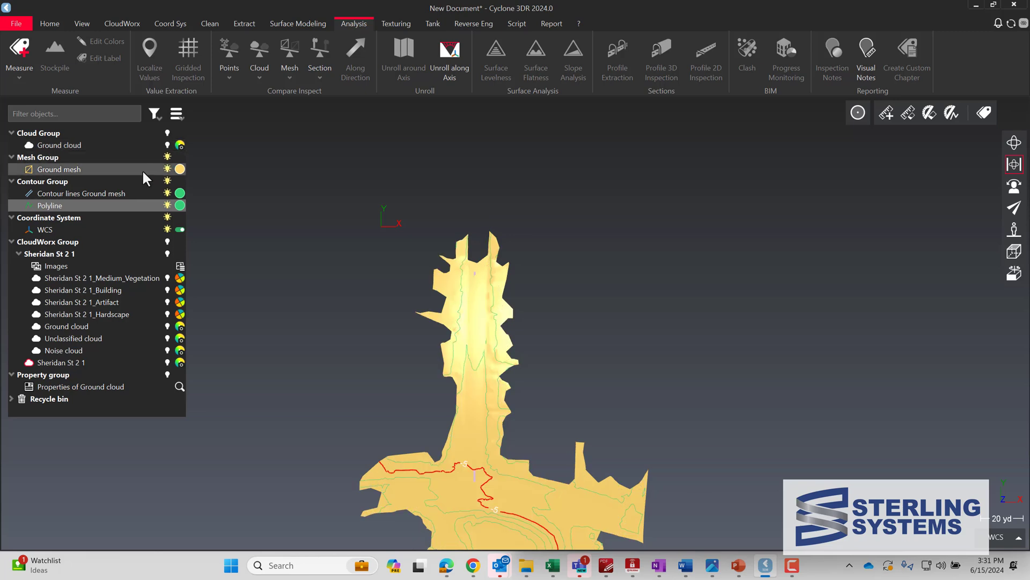
pyautogui.click(83, 169)
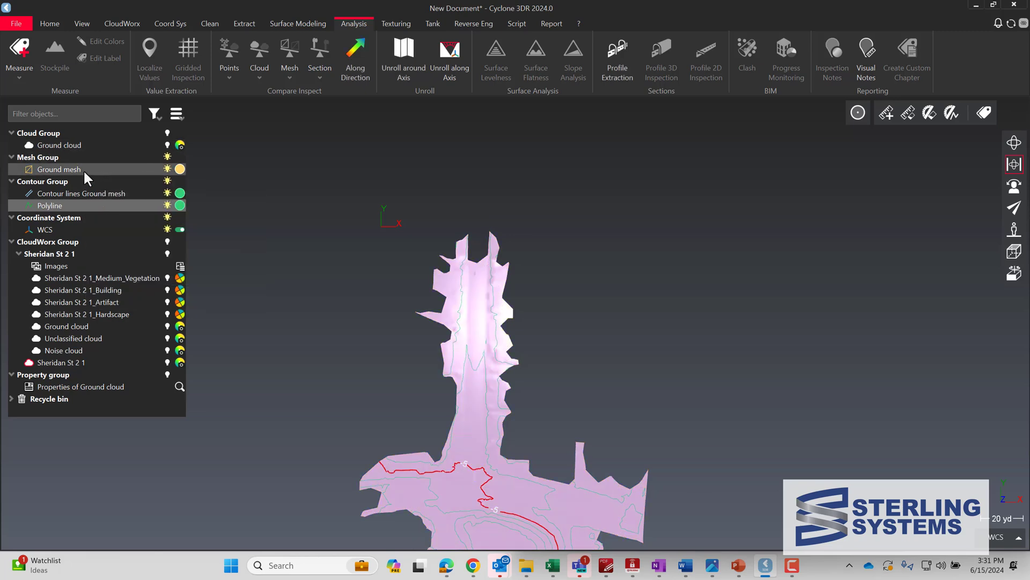
# Insert profile stations every 25 ft along the polyline, from MP0.000 through MP175.000.
pyautogui.click(616, 63)
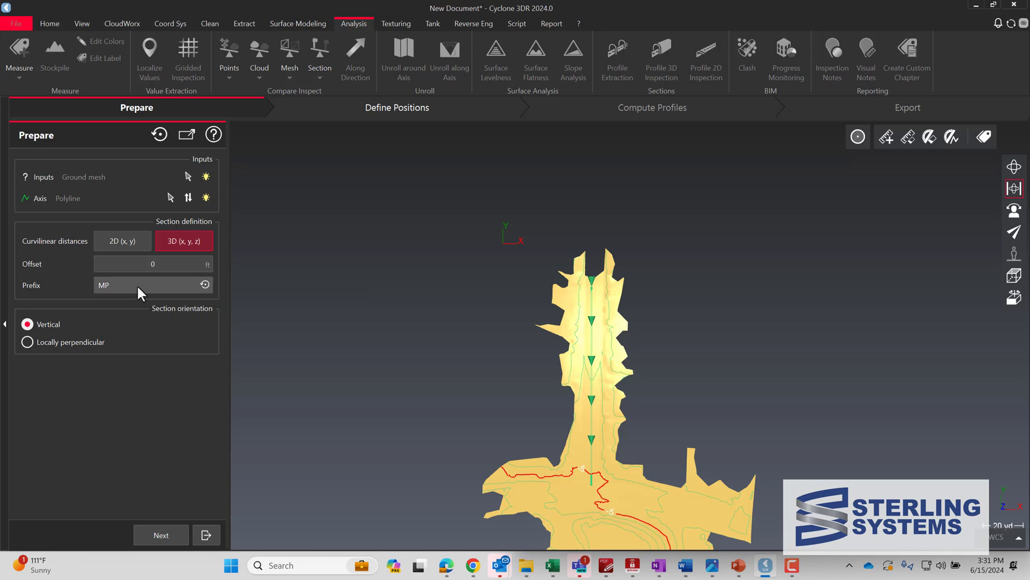
pyautogui.click(164, 541)
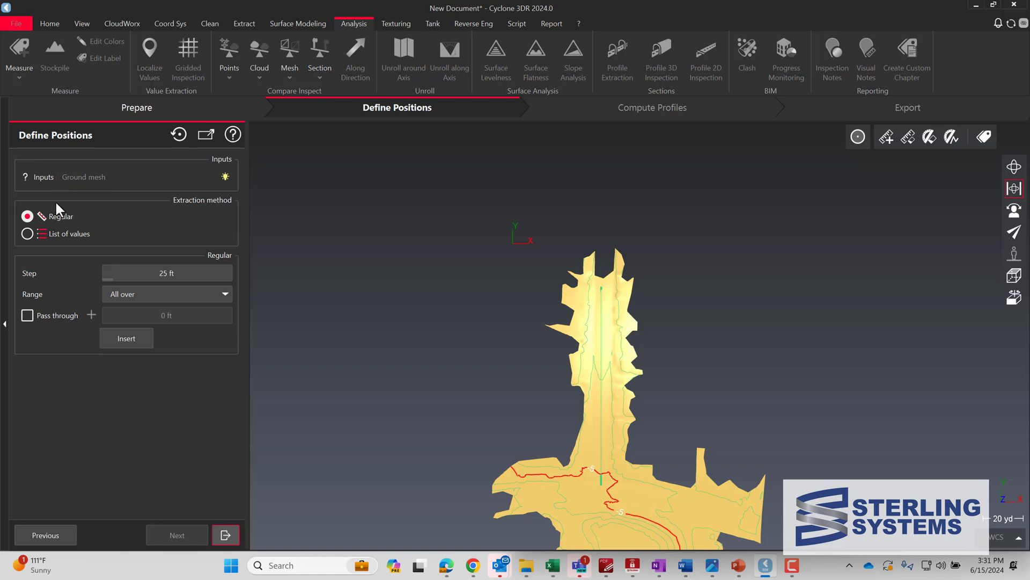
pyautogui.moveTo(172, 272)
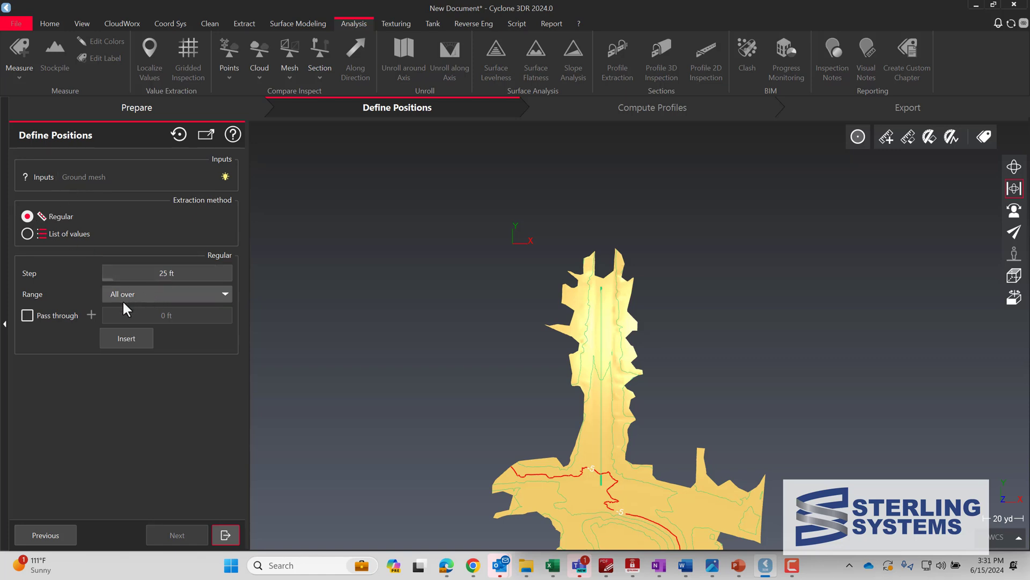
pyautogui.click(132, 340)
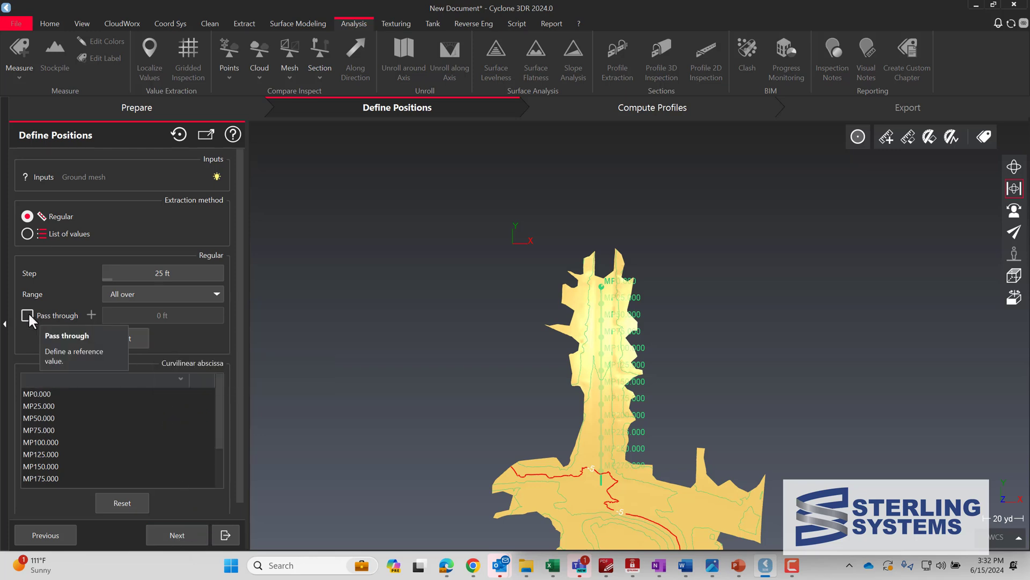
# Use a list of values to add stations 35 and 45 after MP0.000 and MP25.000.
pyautogui.click(25, 233)
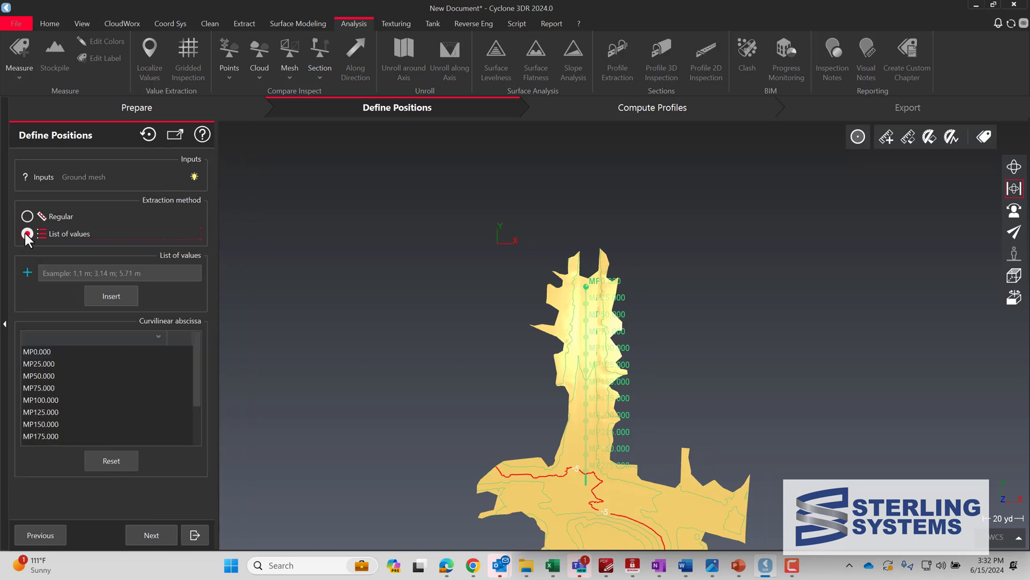
pyautogui.click(94, 272)
pyautogui.write('35;45')
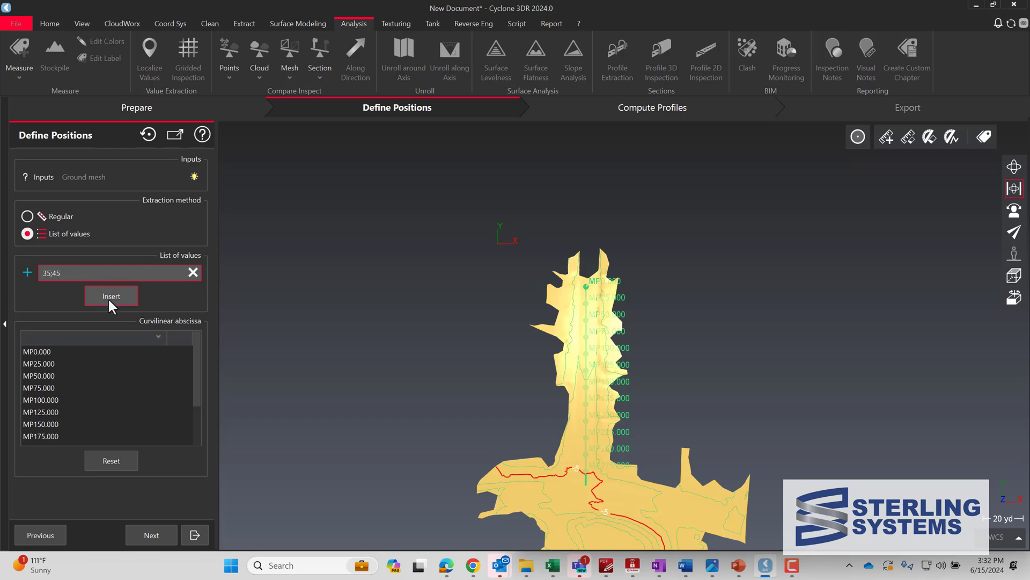
pyautogui.click(108, 297)
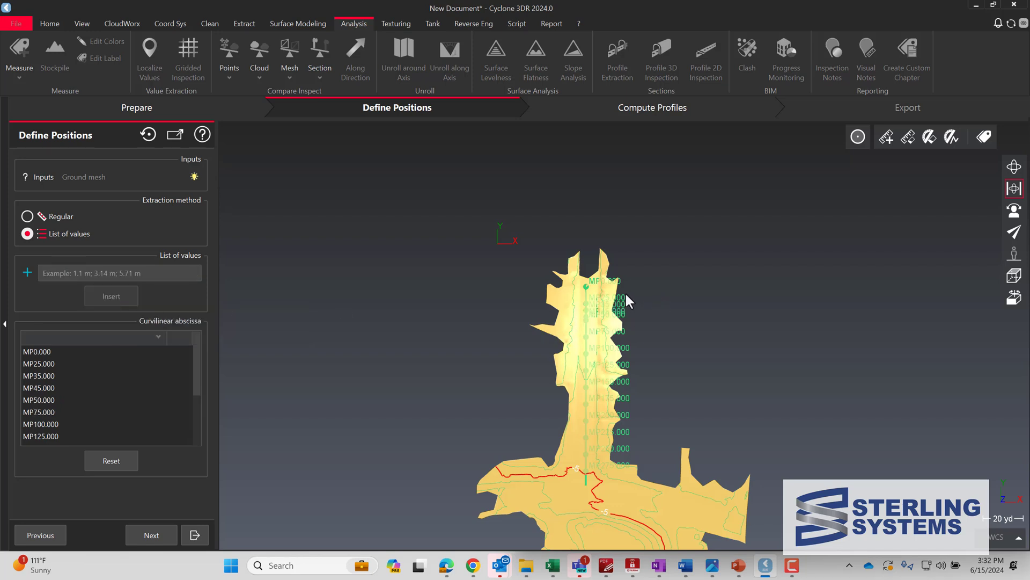
pyautogui.scroll(8, 636, 295)
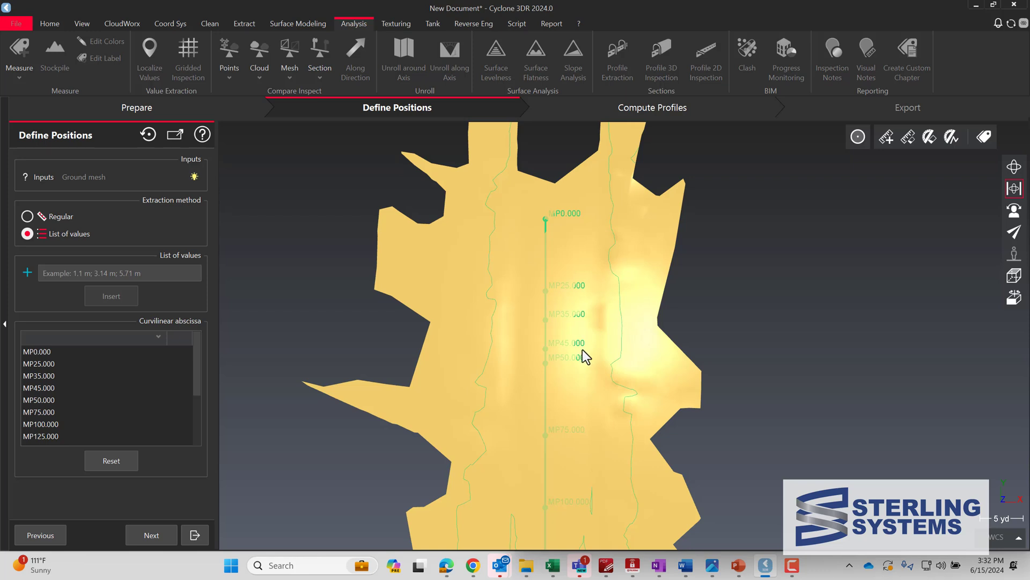
pyautogui.scroll(-3, 244, 380)
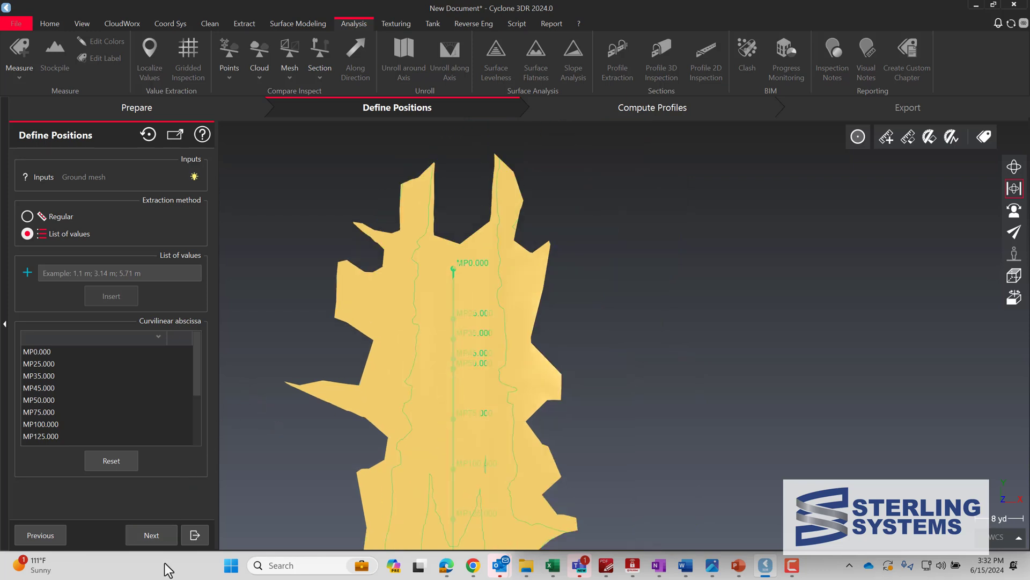
# Compute the cross-sections MP0.000 through MP275.000 with a 10 m maximum distance.
pyautogui.click(152, 535)
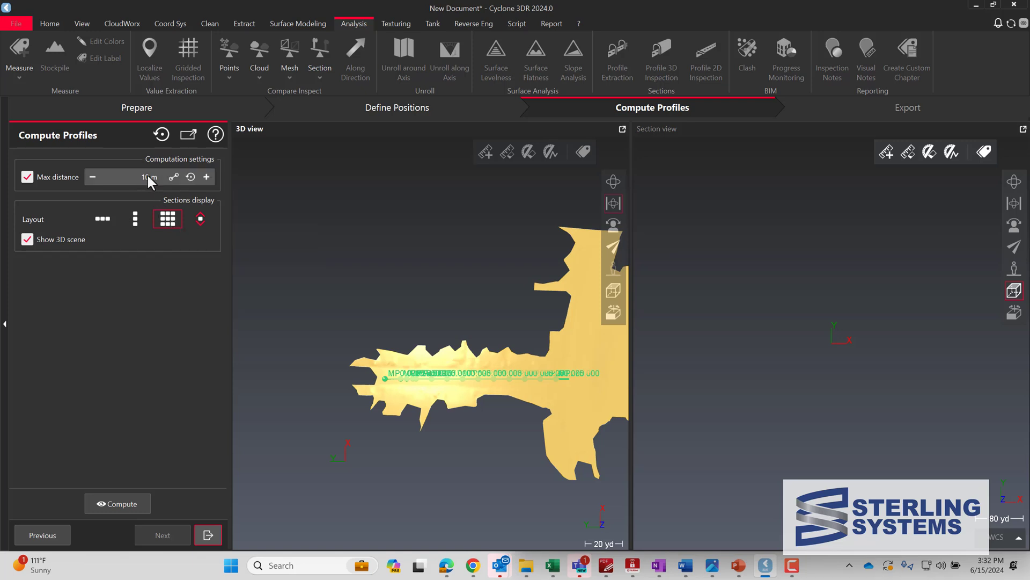
pyautogui.click(117, 503)
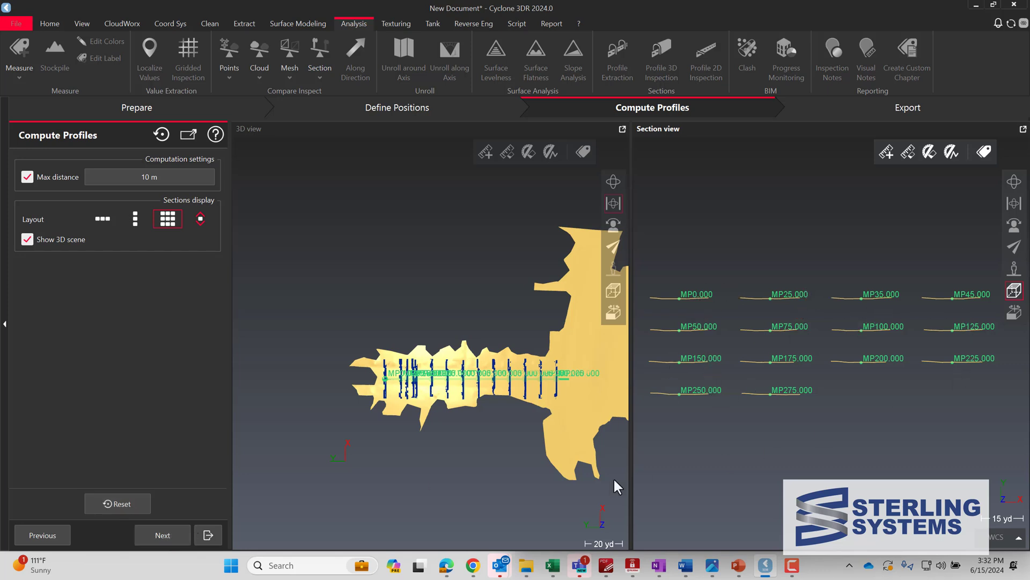
# Reach the Export step and zoom and pan to inspect the 1 m gridded, labelled profiles.
pyautogui.click(166, 537)
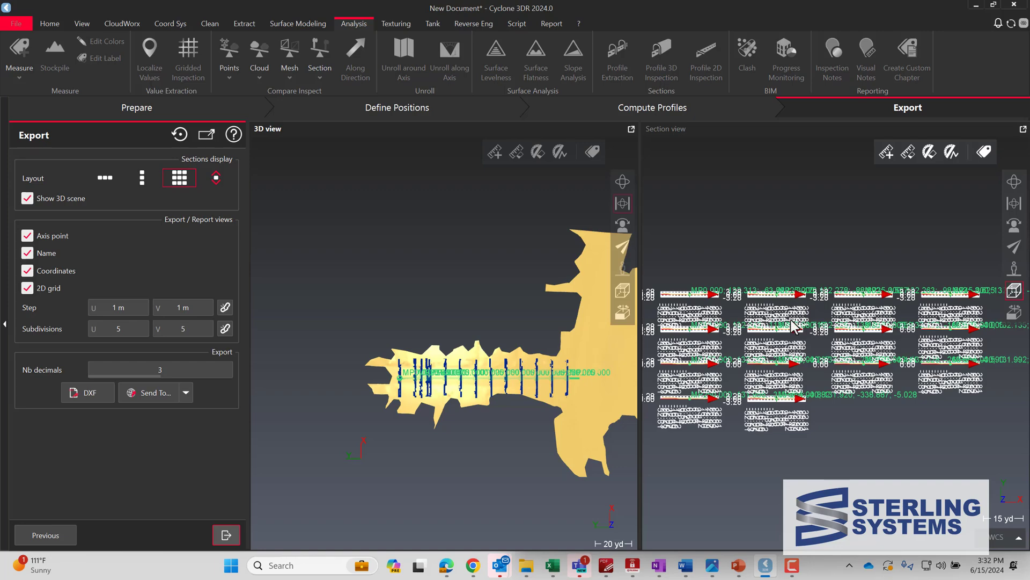
pyautogui.scroll(2, 787, 322)
pyautogui.scroll(3, 790, 301)
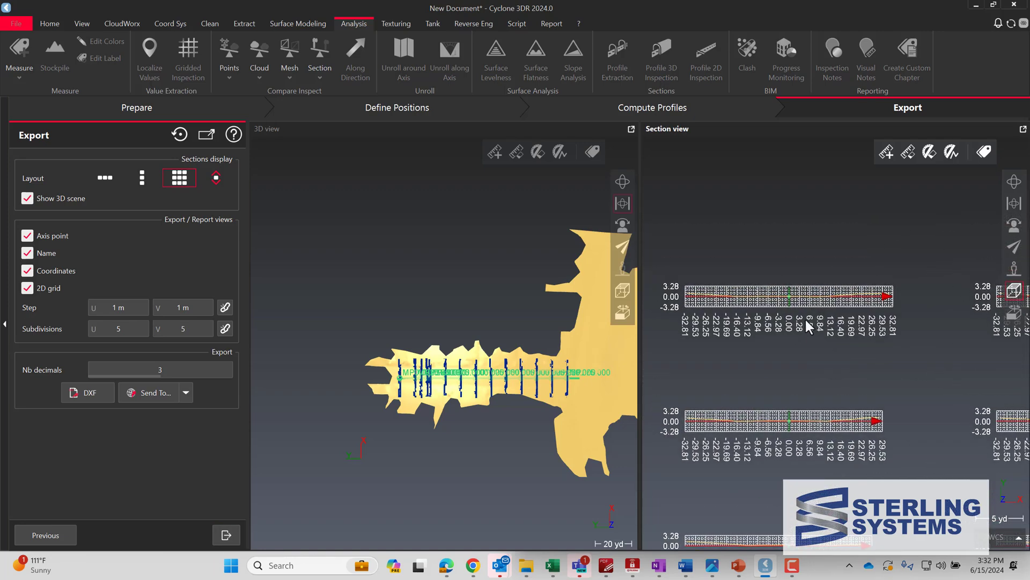
pyautogui.scroll(-3, 907, 322)
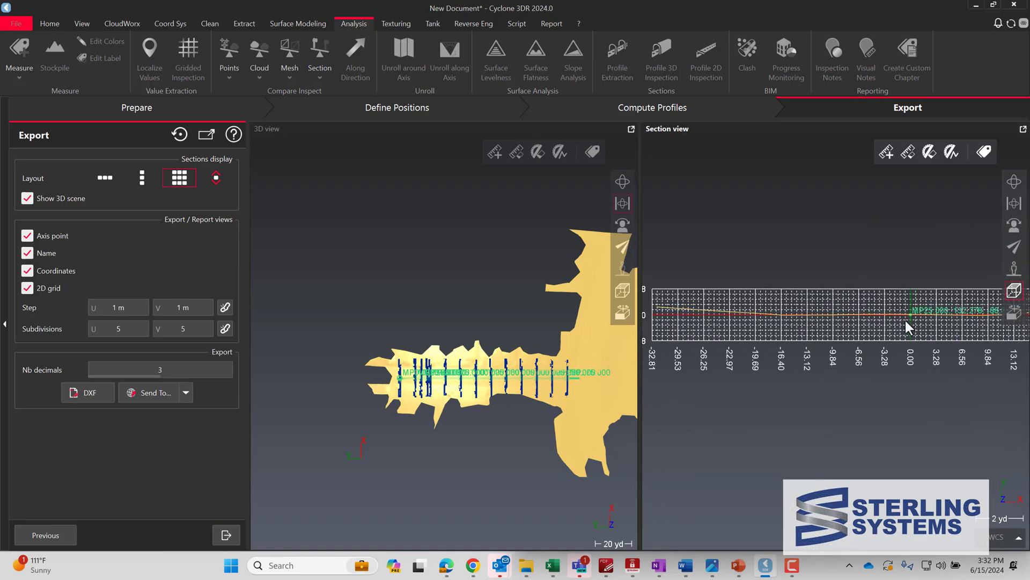
pyautogui.moveTo(904, 318); pyautogui.dragTo(858, 339, button='right')
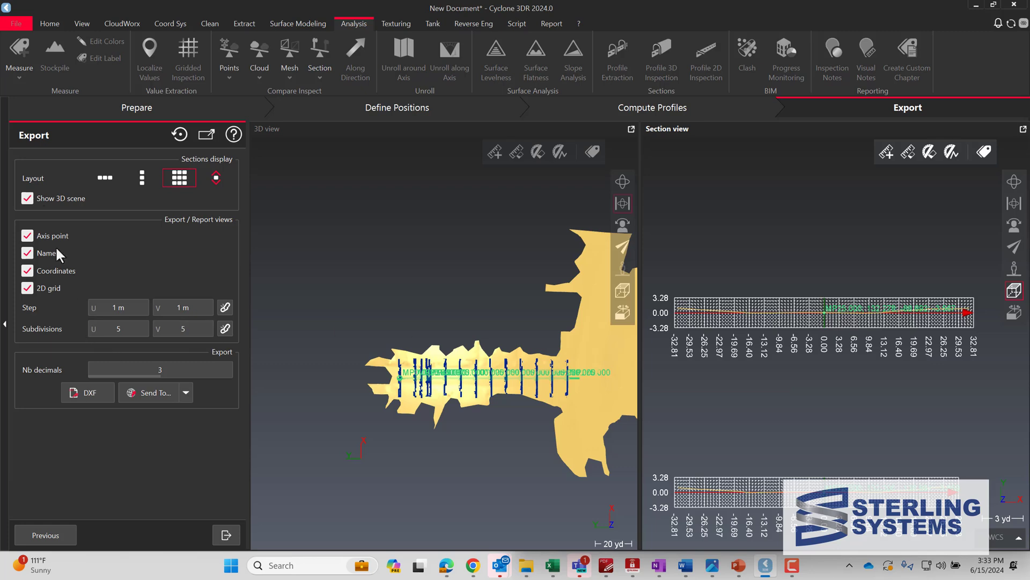
# Save the profiles as the DXF file 'test xsections' in Downloads.
pyautogui.click(102, 391)
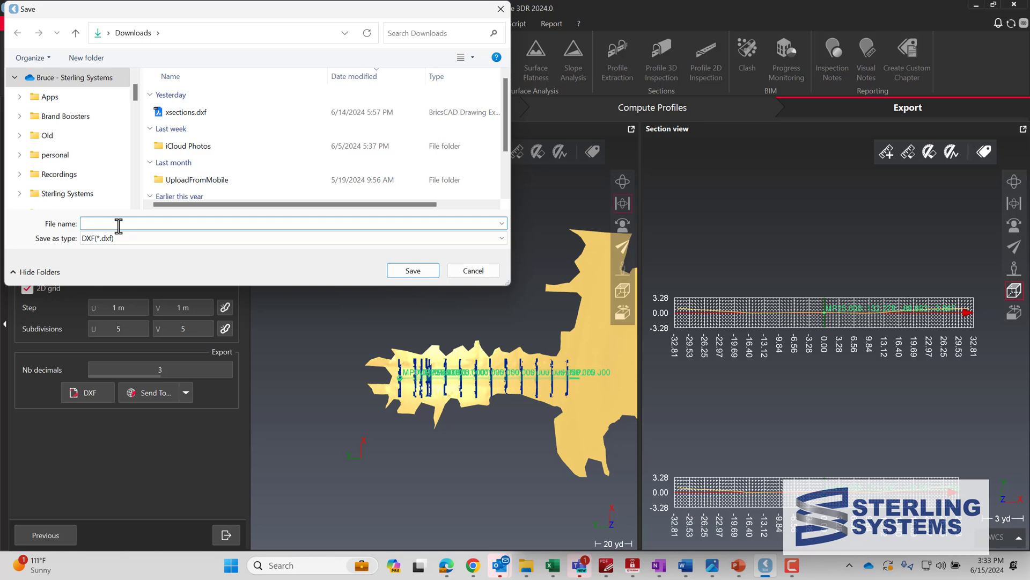
pyautogui.write('test ')
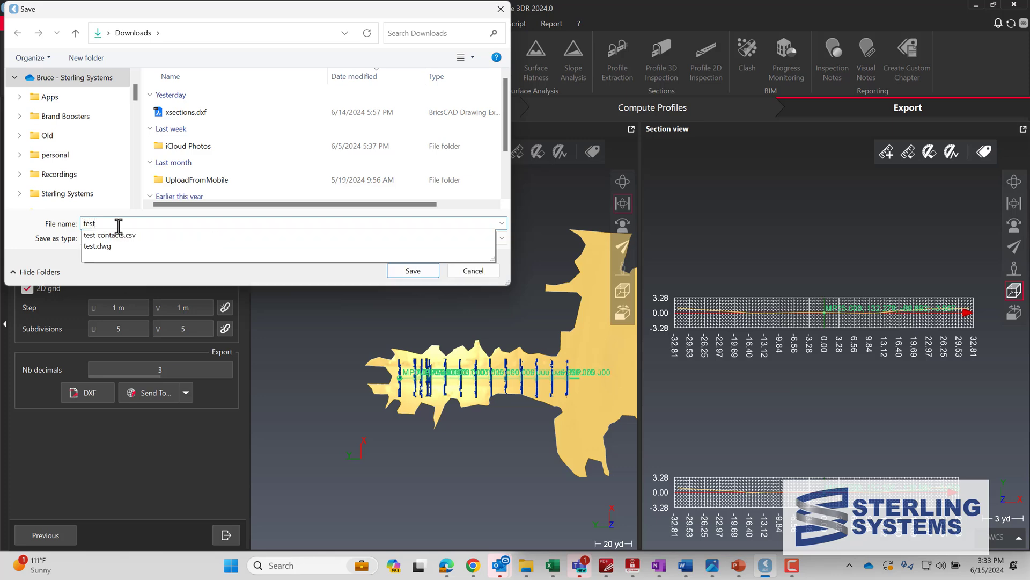
pyautogui.write('x')
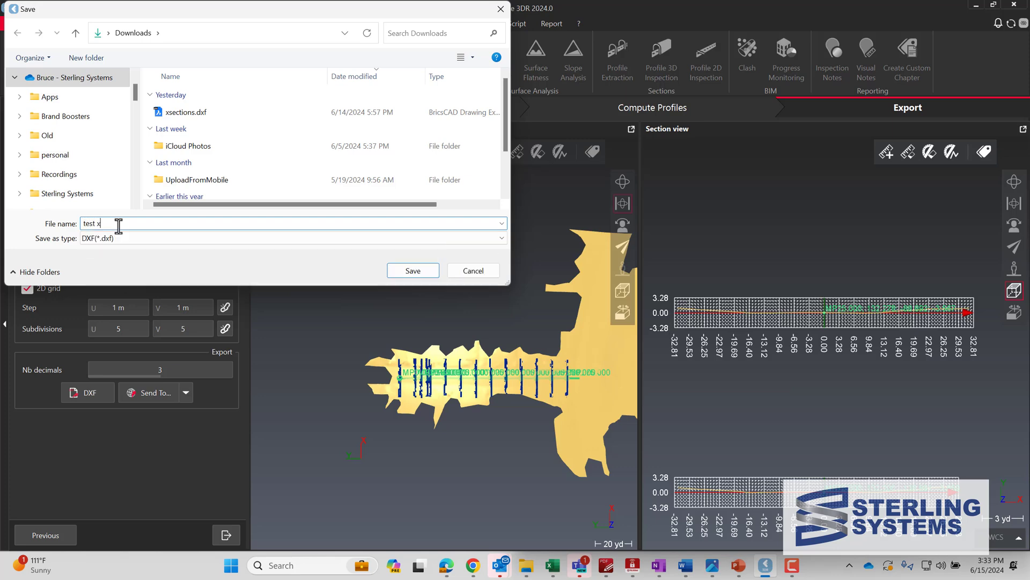
pyautogui.write('sections')
pyautogui.press('Return')
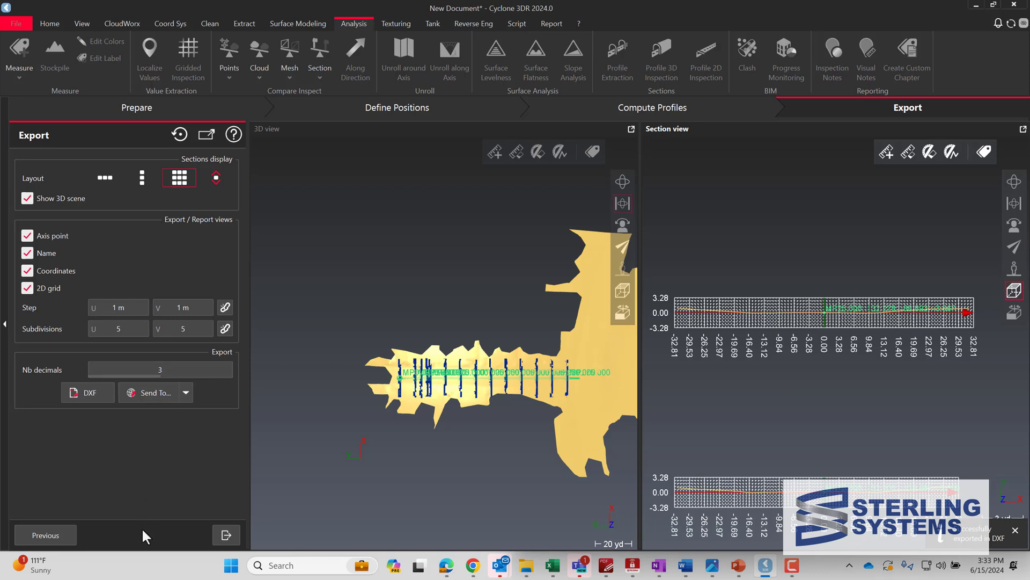
# Close the profile wizard and start BricsCAD V24 from Windows Search with 'brics'.
pyautogui.click(230, 537)
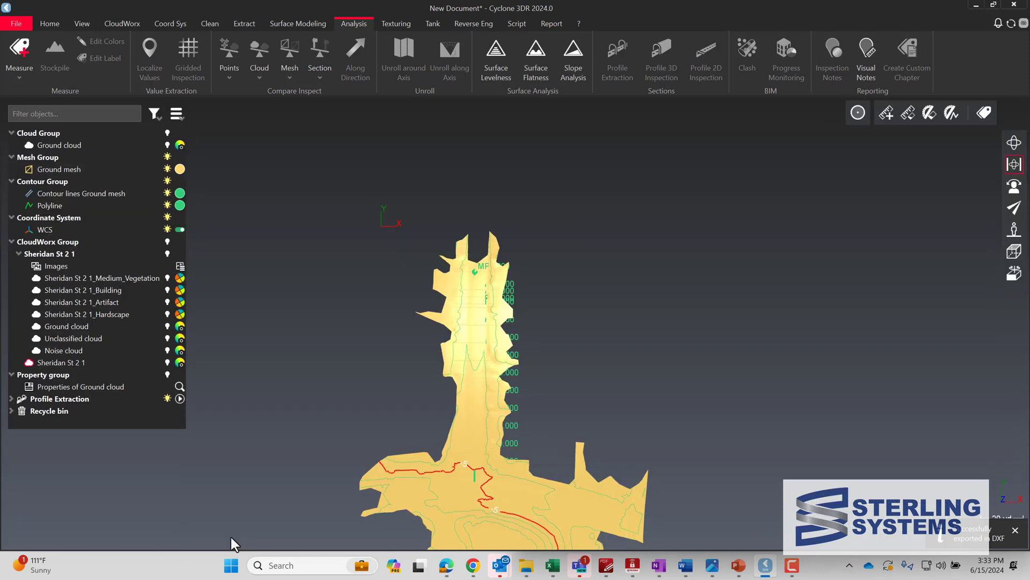
pyautogui.click(287, 565)
pyautogui.write('brics')
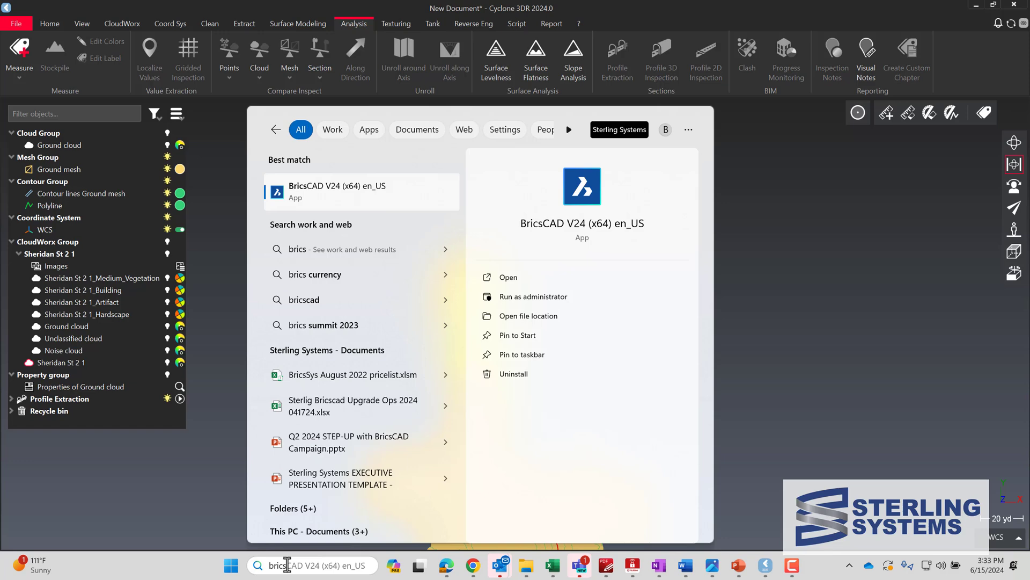
pyautogui.press('Return')
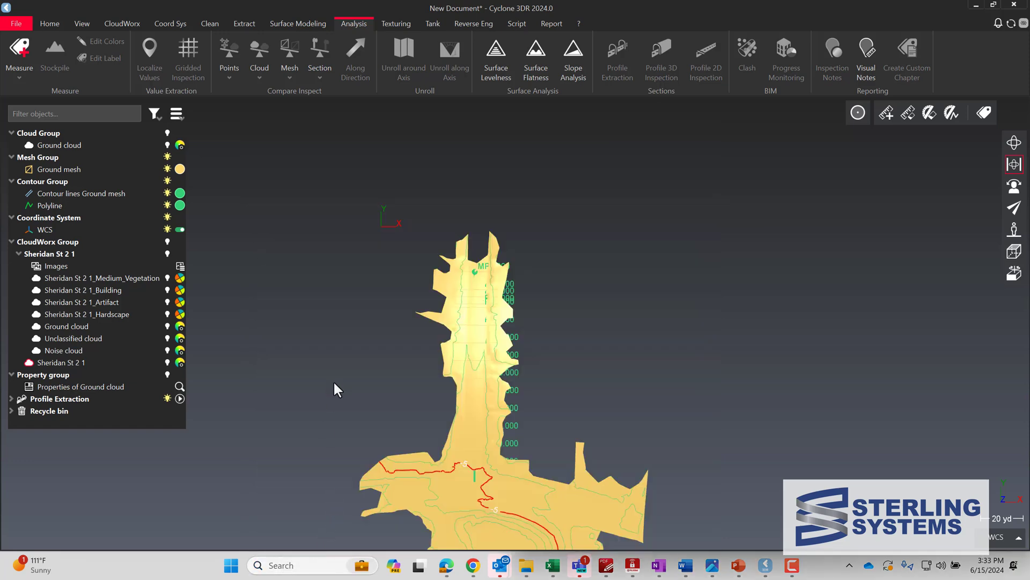
pyautogui.click(418, 319)
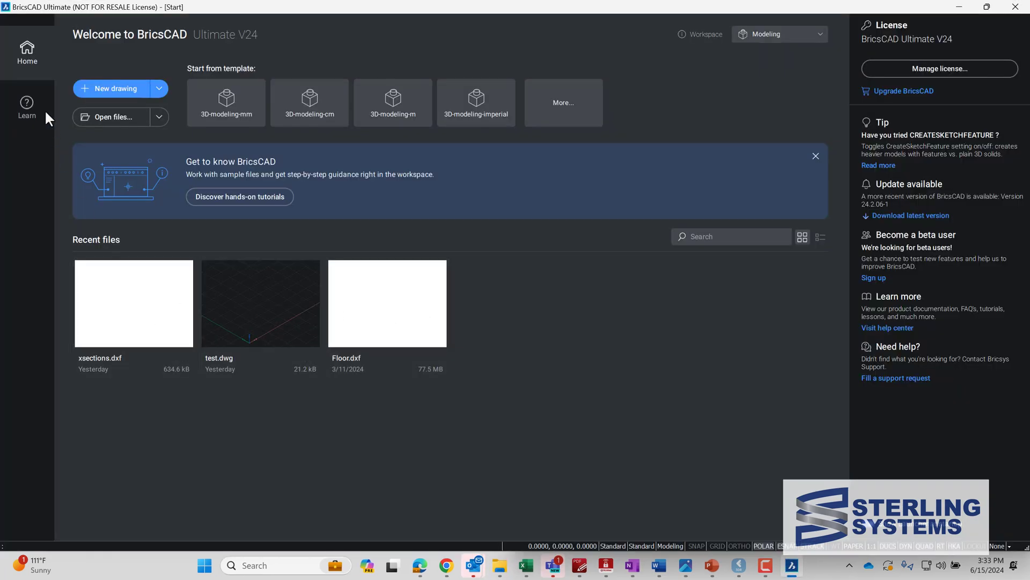
# Start a new drawing, import test xsections.dxf with DXFIN, and zoom to extents.
pyautogui.click(128, 91)
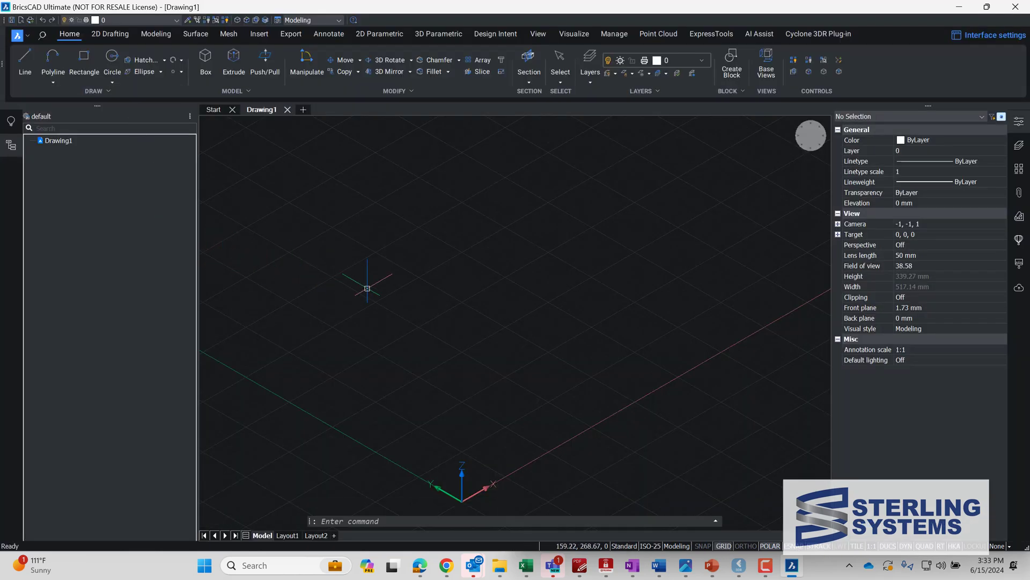
pyautogui.write('dx')
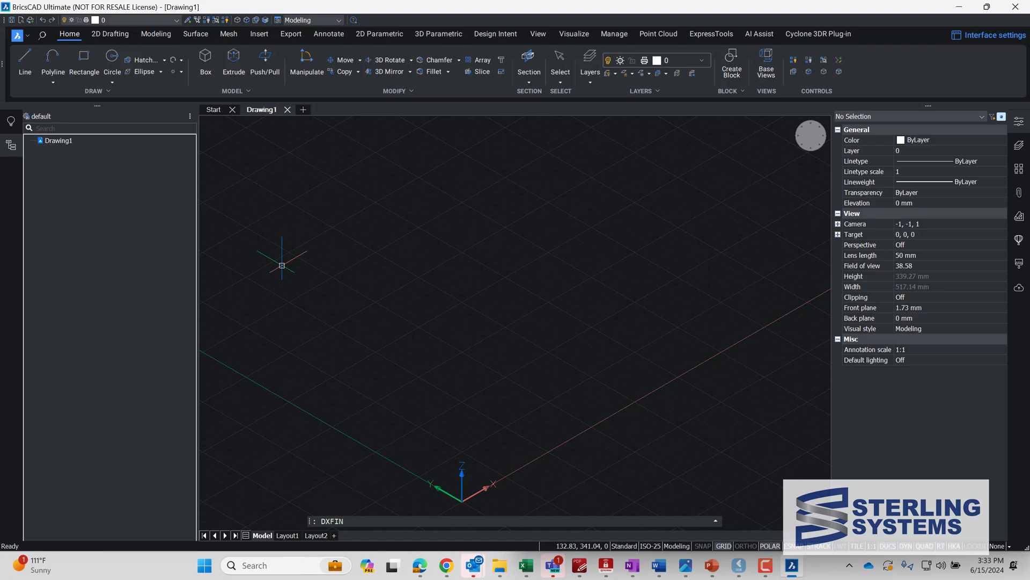
pyautogui.press('Return')
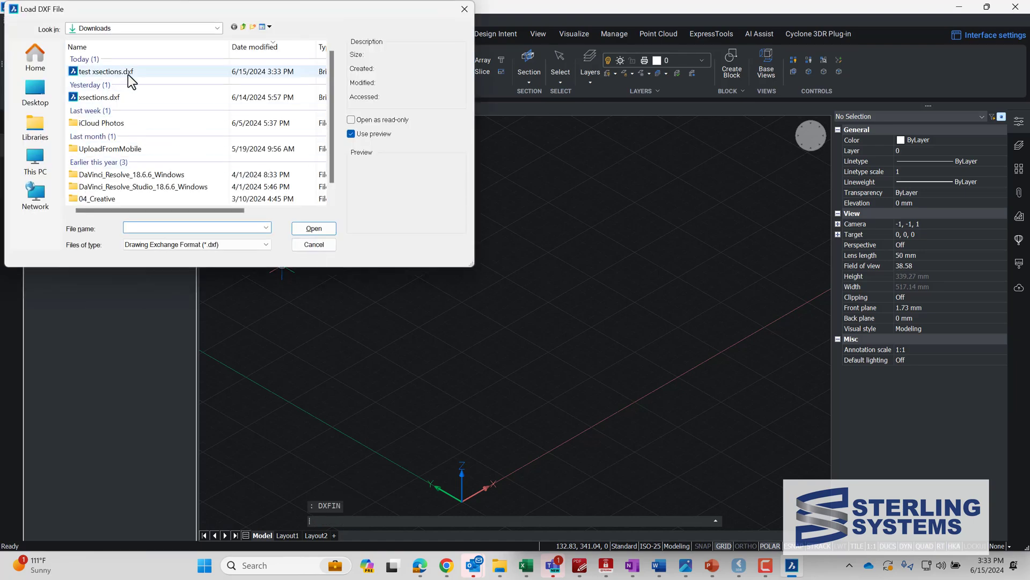
pyautogui.doubleClick(127, 74)
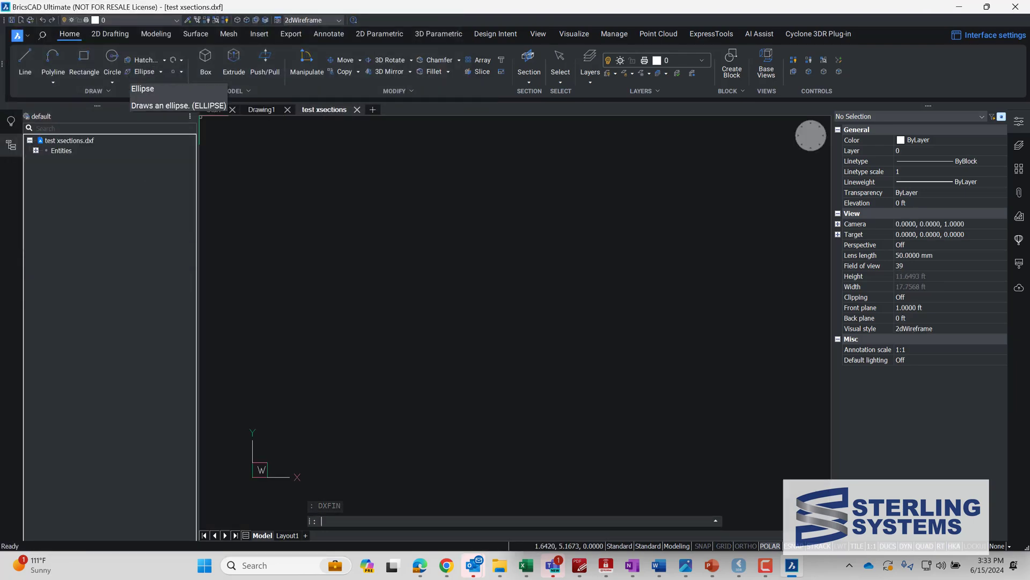
pyautogui.write('z')
pyautogui.press('Return')
pyautogui.write('e')
pyautogui.press('Return')
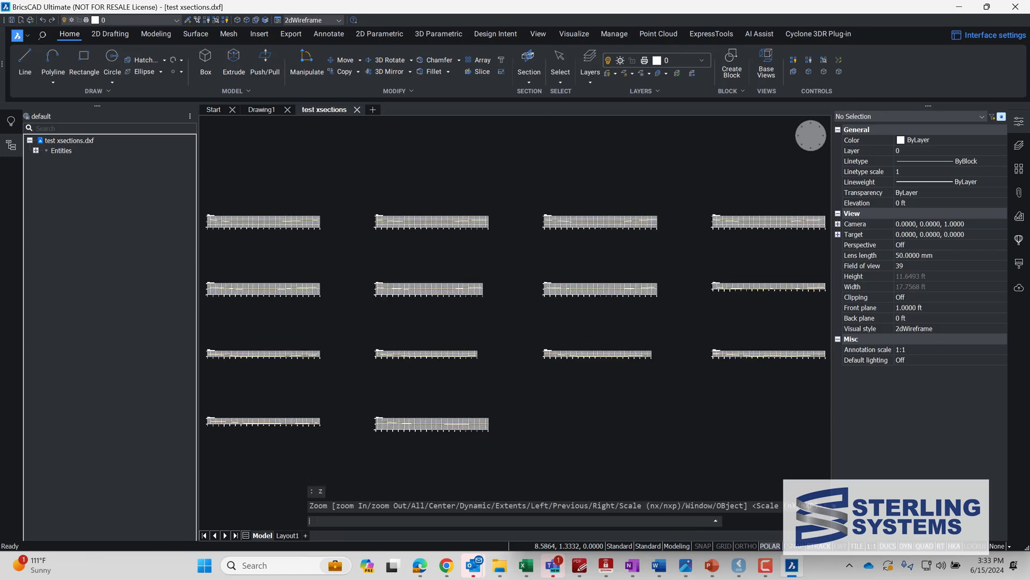
# Cut cross-section profile grids to the clipboard using crossing selections.
pyautogui.scroll(4, 285, 235)
pyautogui.rightClick(394, 271)
pyautogui.click(476, 295)
pyautogui.click(354, 264)
pyautogui.click(316, 251)
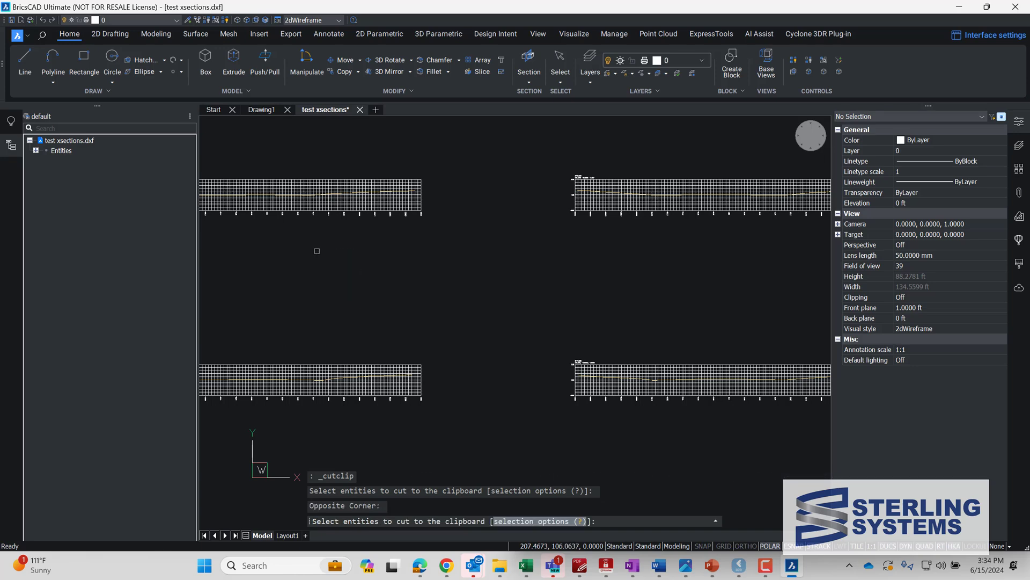
pyautogui.scroll(5, 462, 322)
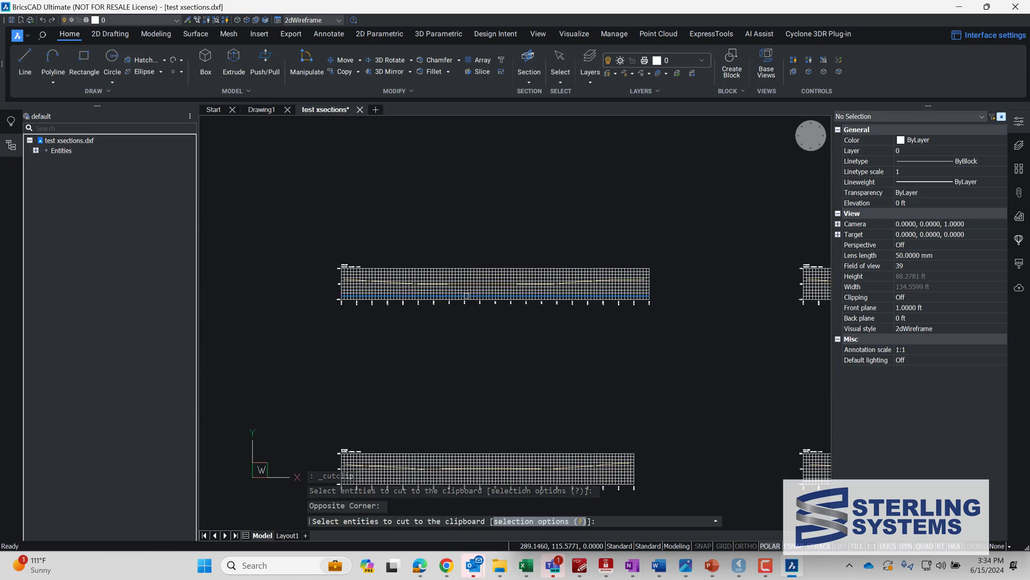
pyautogui.scroll(-2, 467, 304)
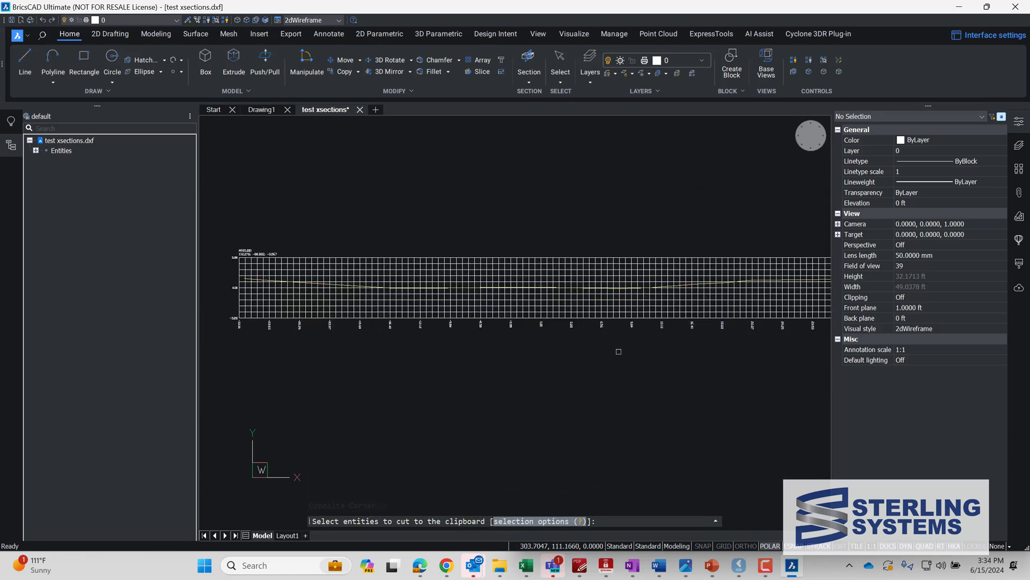
pyautogui.moveTo(674, 356); pyautogui.dragTo(488, 340)
pyautogui.scroll(-2, 683, 371)
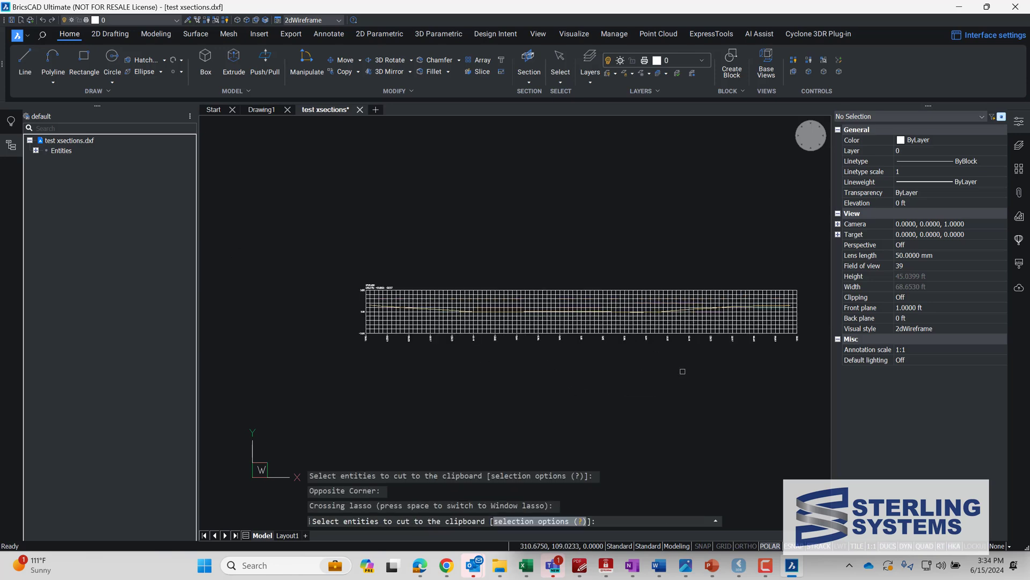